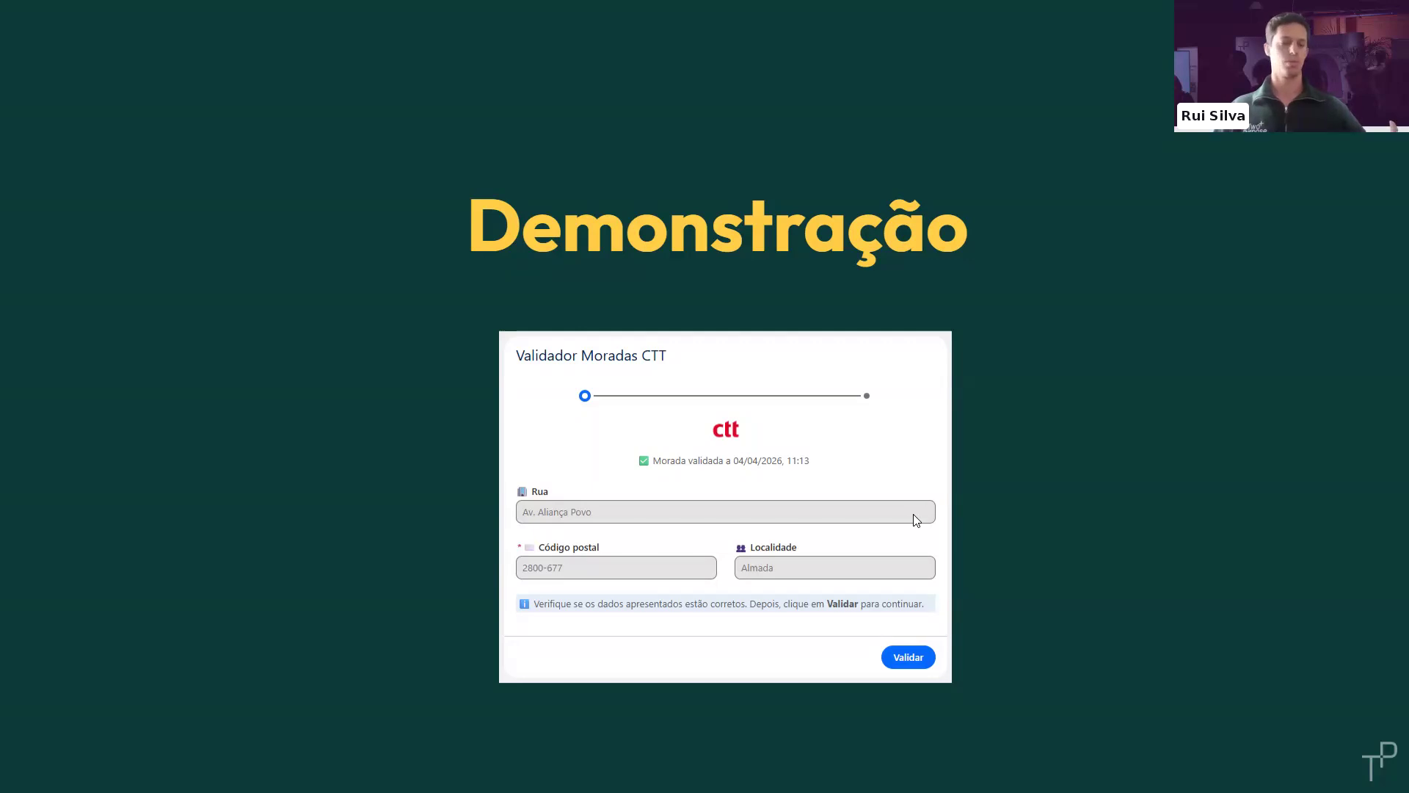
Step: Leave the slideshow, switch to the contact record in Salesforce and review the status and address fields in the CTT address validator
key(Escape)
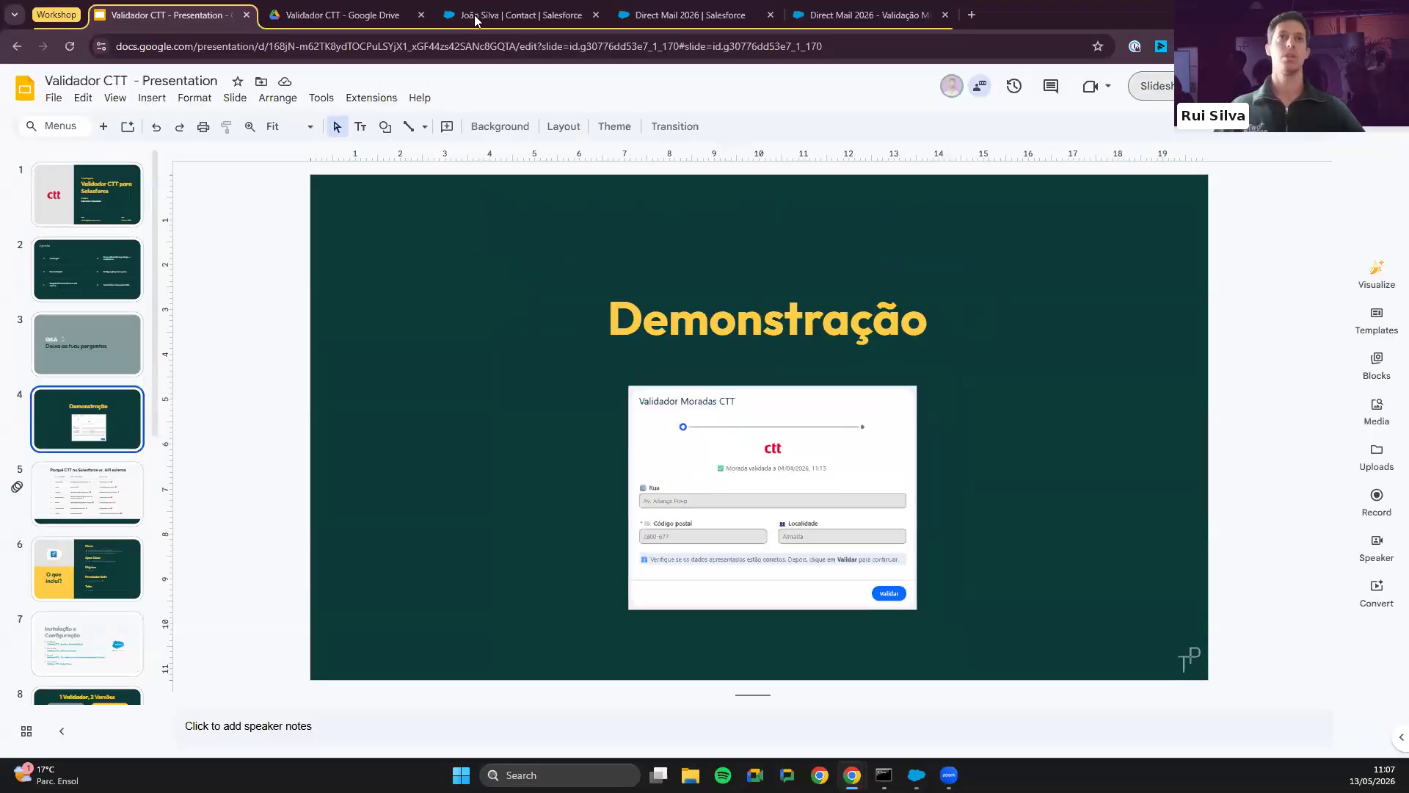
click(546, 18)
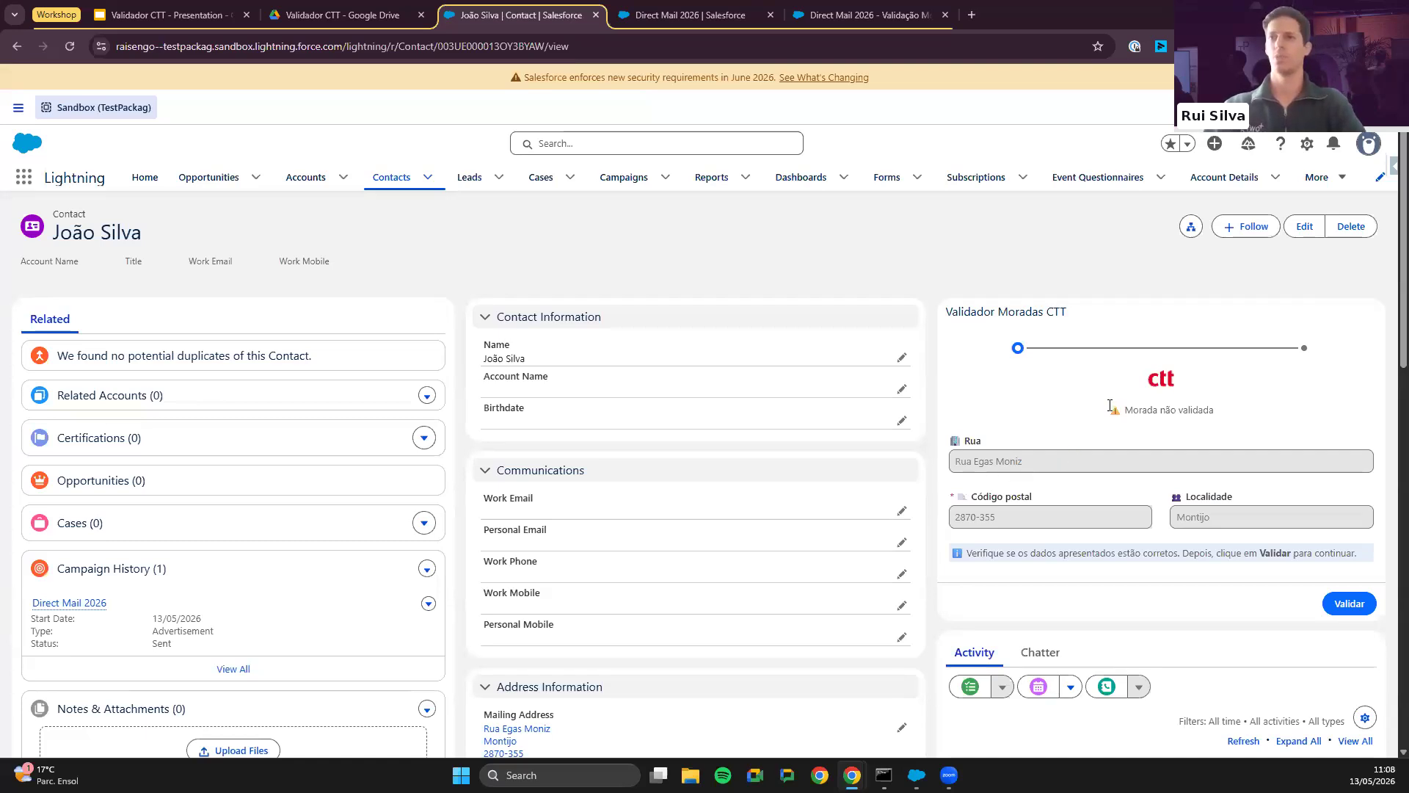
drag(1109, 405, 1265, 416)
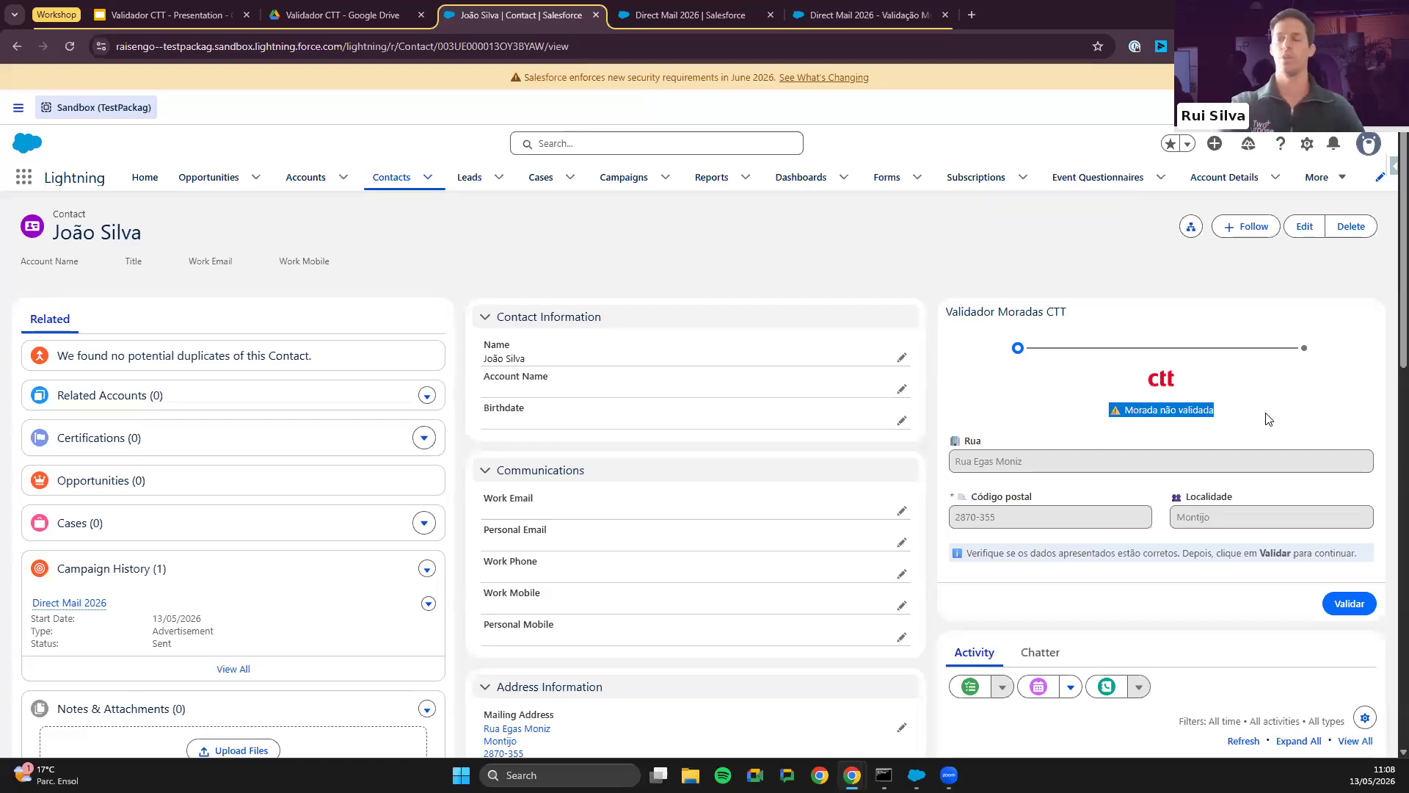
drag(948, 440, 1264, 529)
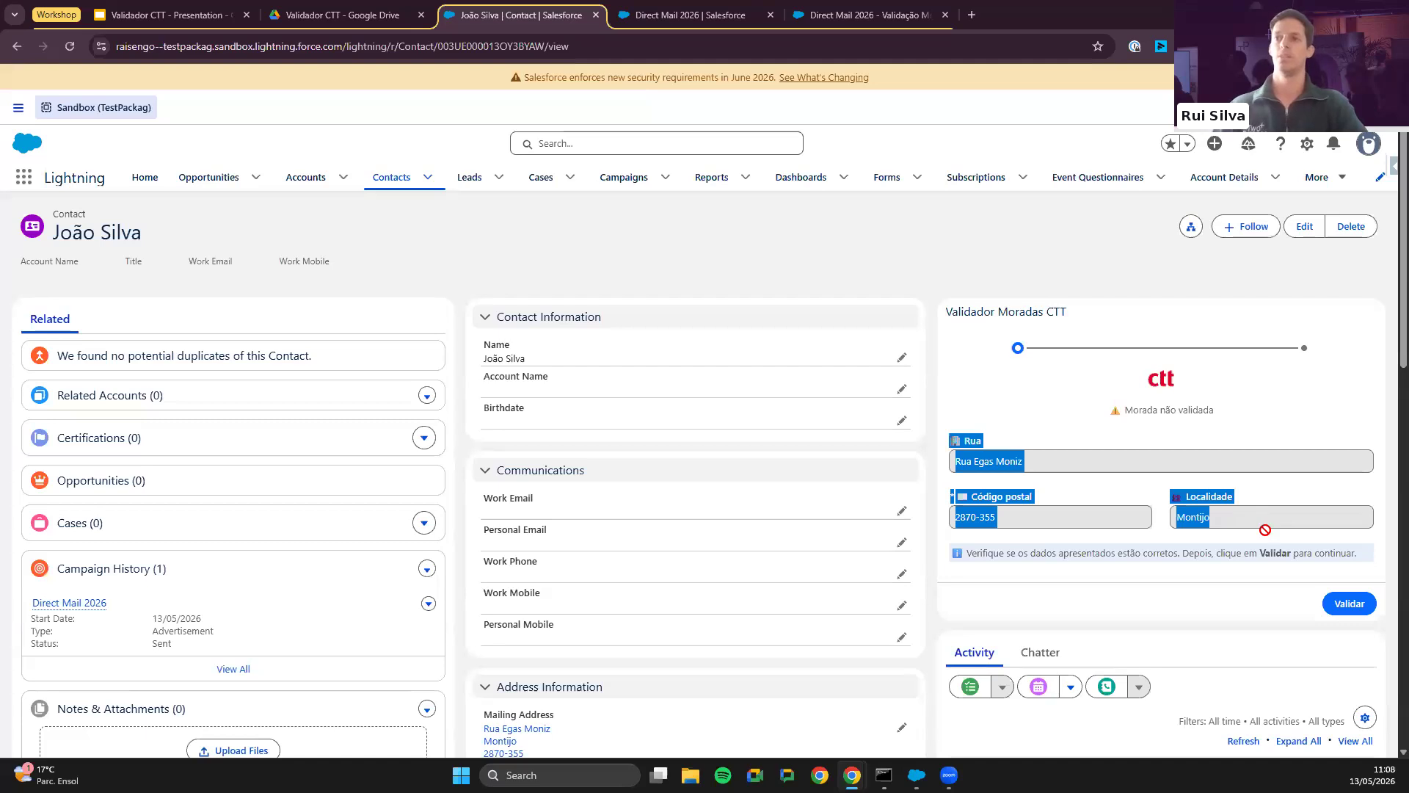
drag(1234, 534, 987, 453)
click(973, 436)
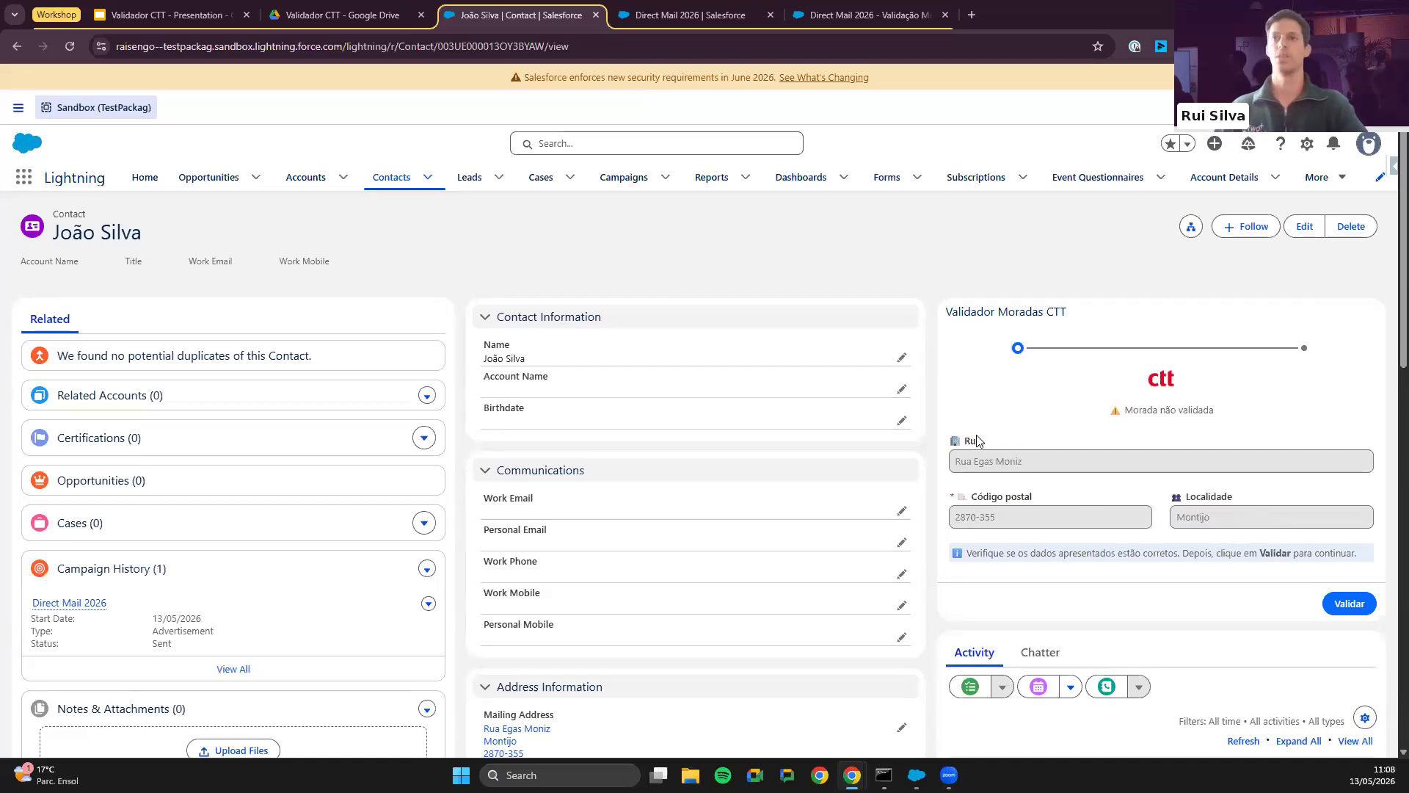
Step: Review the contact's mailing address under Address Information, opening it for editing and cancelling without changes
scroll(1042, 396, down, 1)
scroll(572, 525, down, 2)
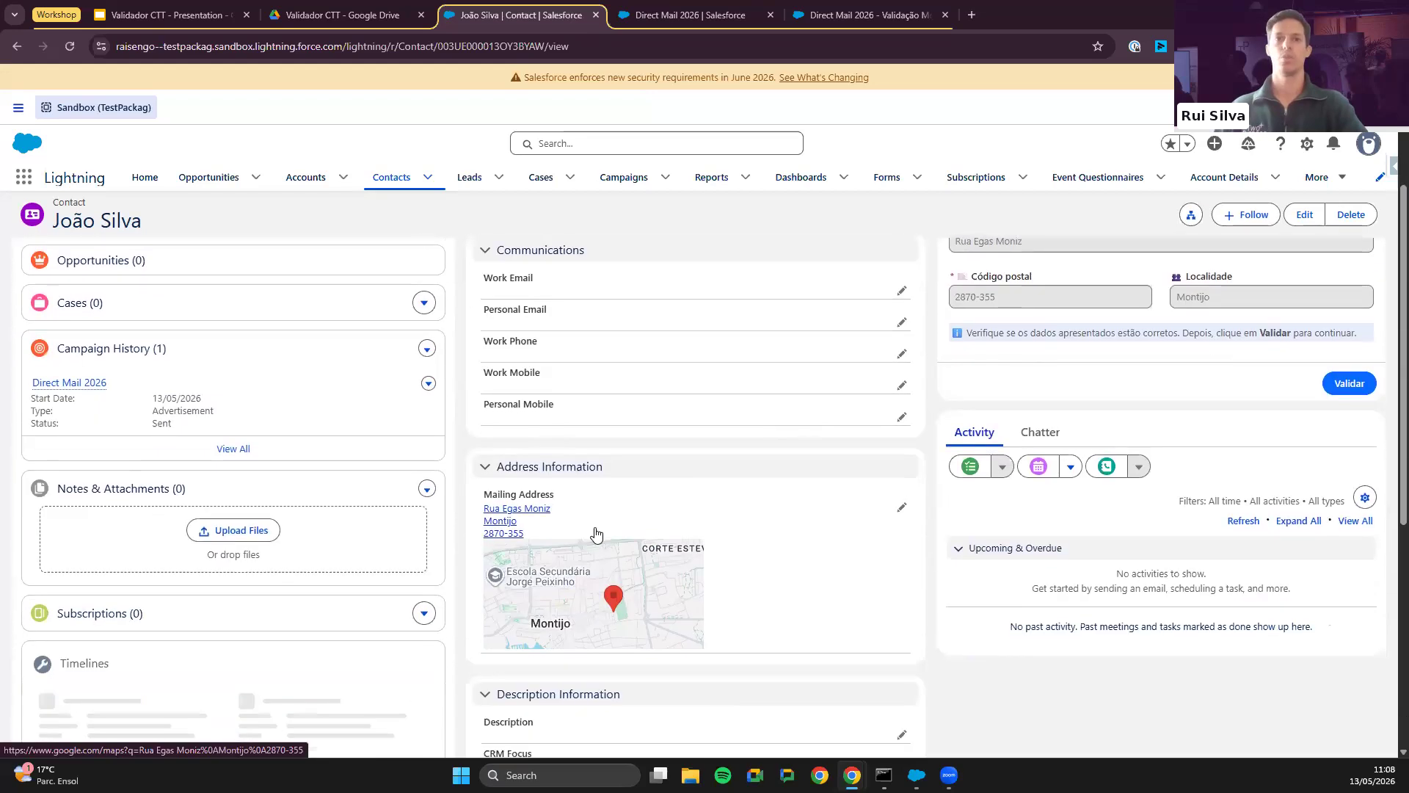
drag(528, 518, 543, 530)
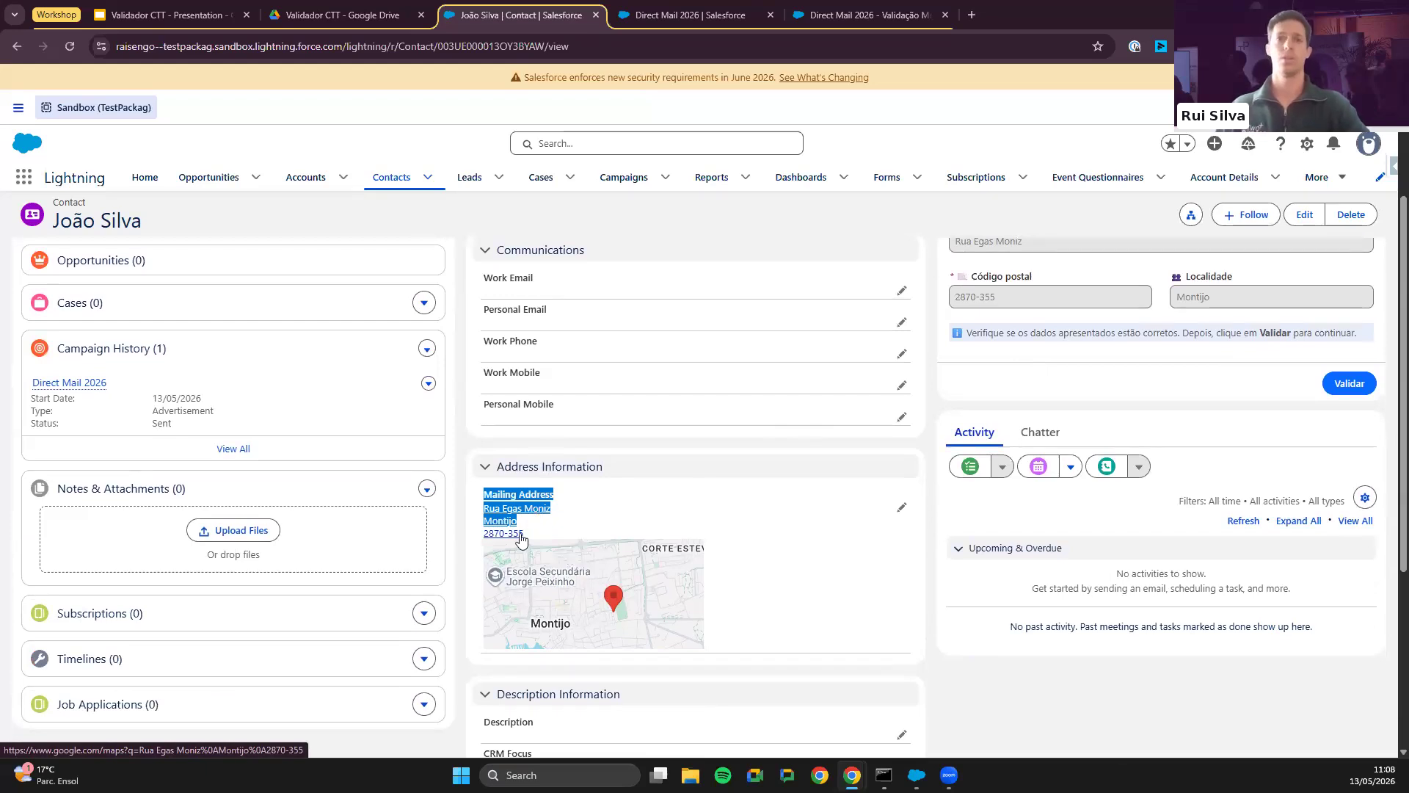
click(901, 507)
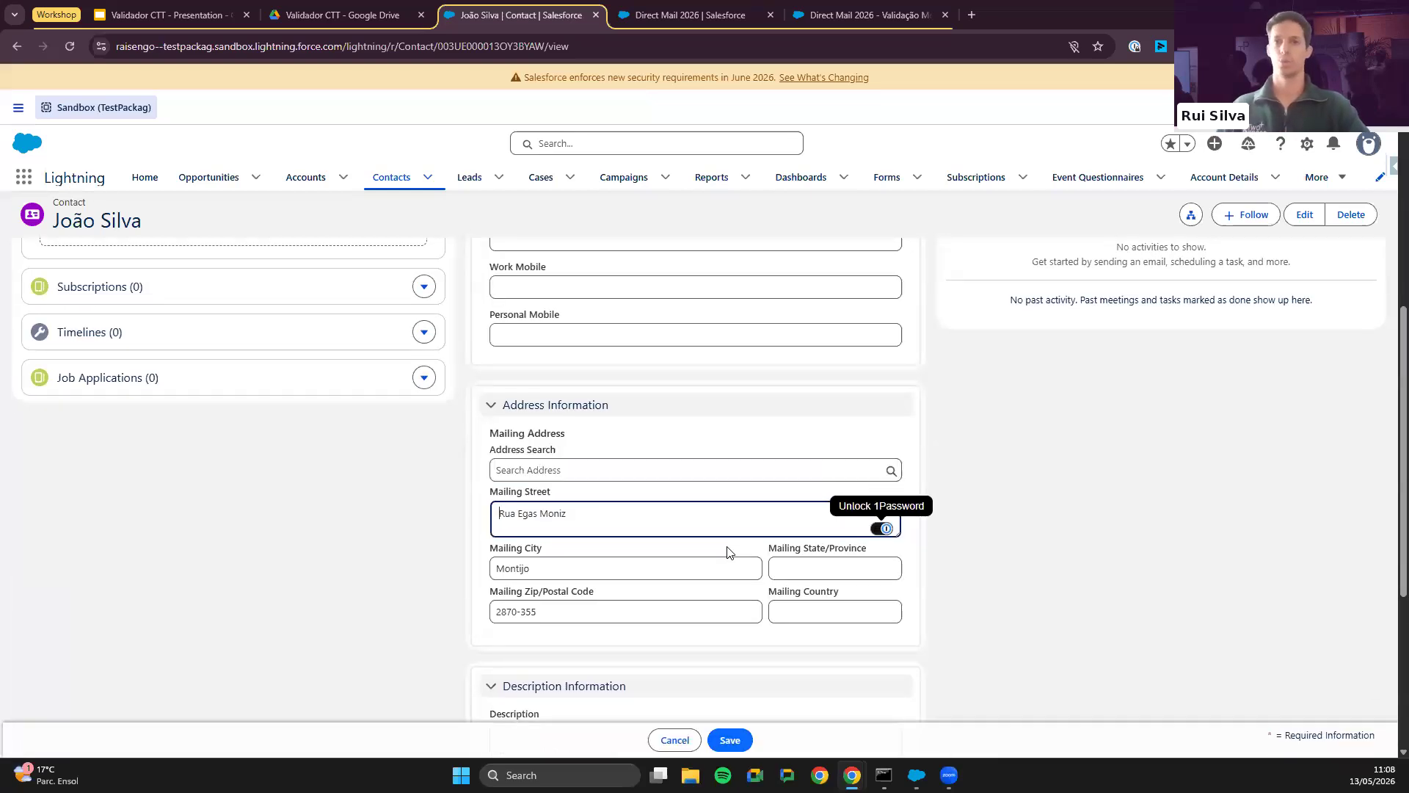
click(674, 739)
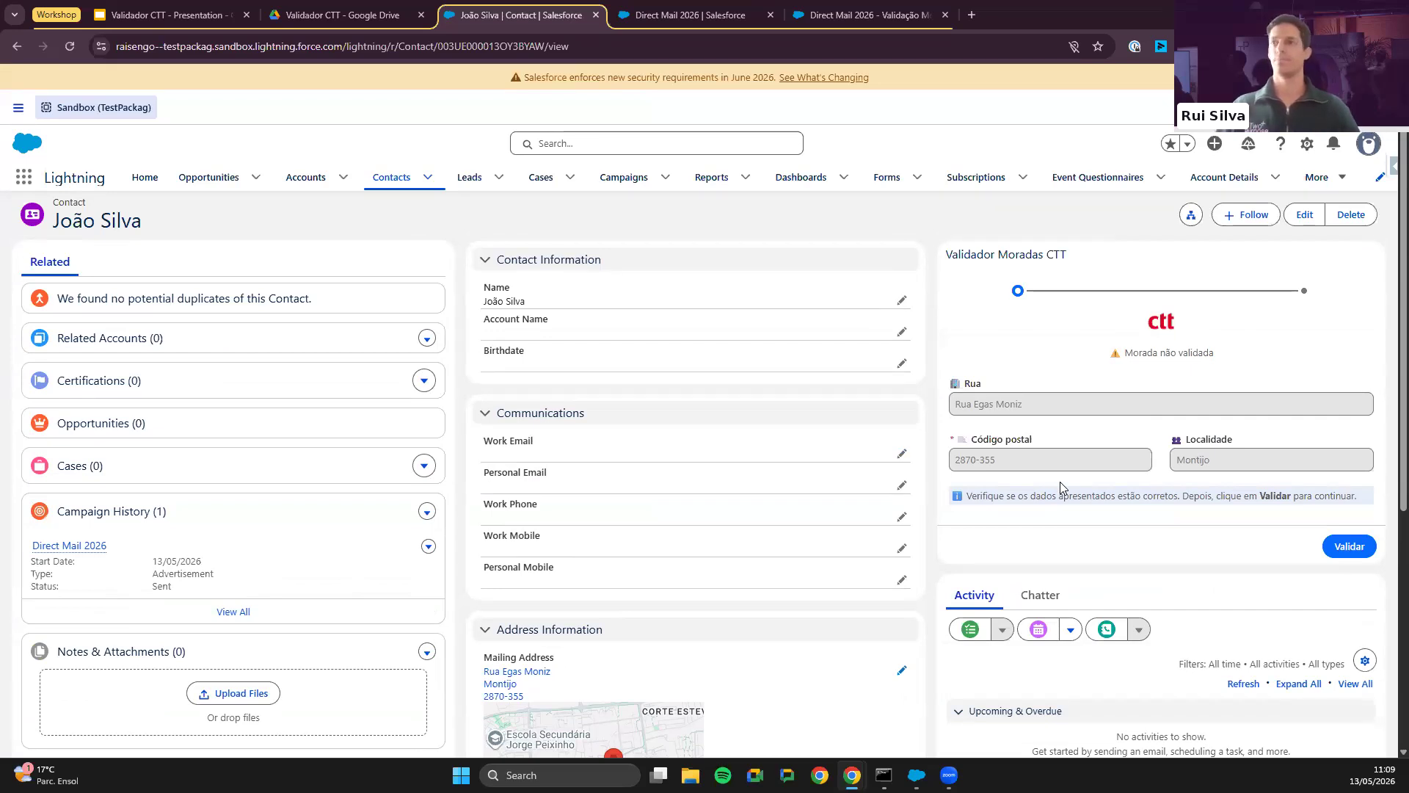
Step: Check the address shown in Validador Moradas CTT and run the validation of the contact's postal code
drag(1106, 320, 1229, 521)
click(1229, 521)
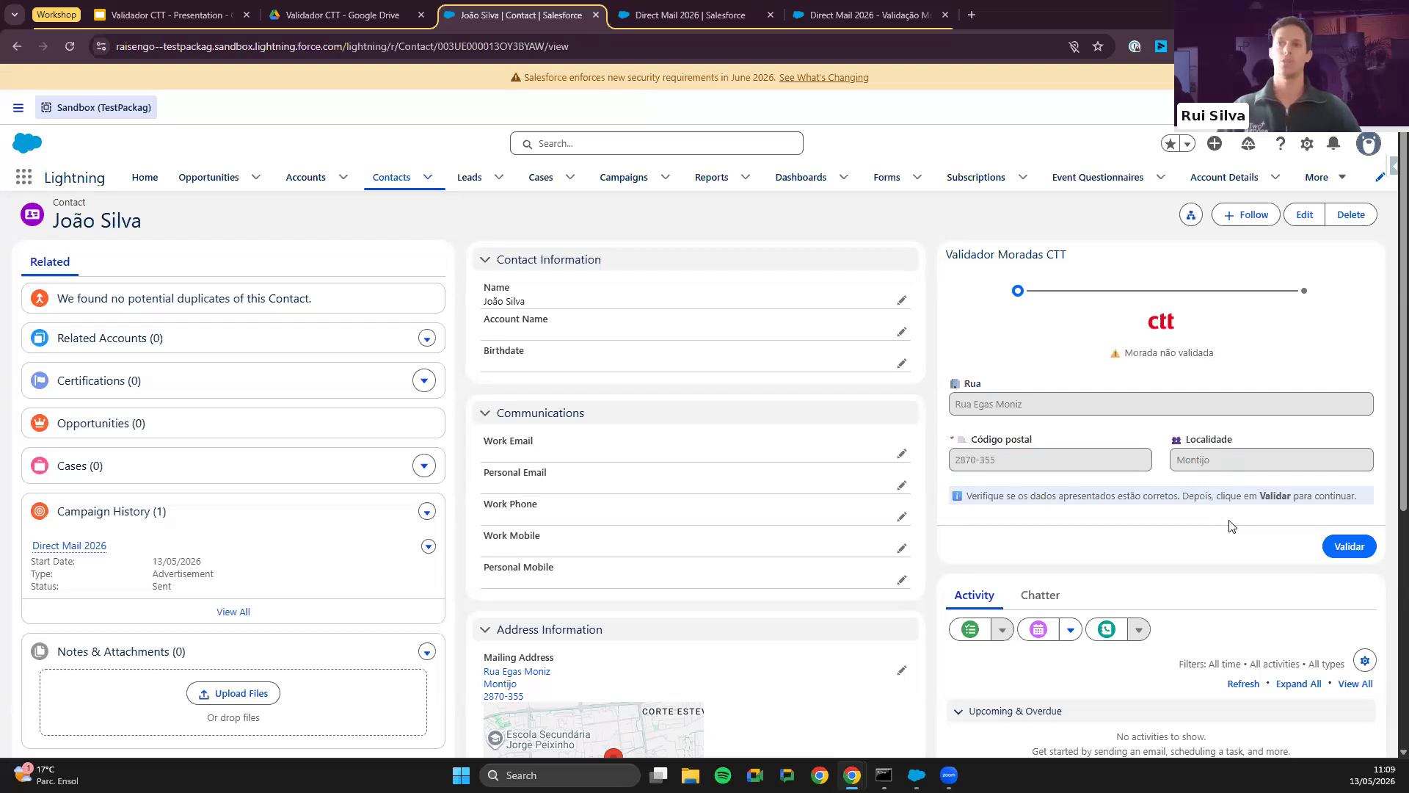
triple_click(956, 451)
click(956, 450)
drag(1018, 464, 947, 468)
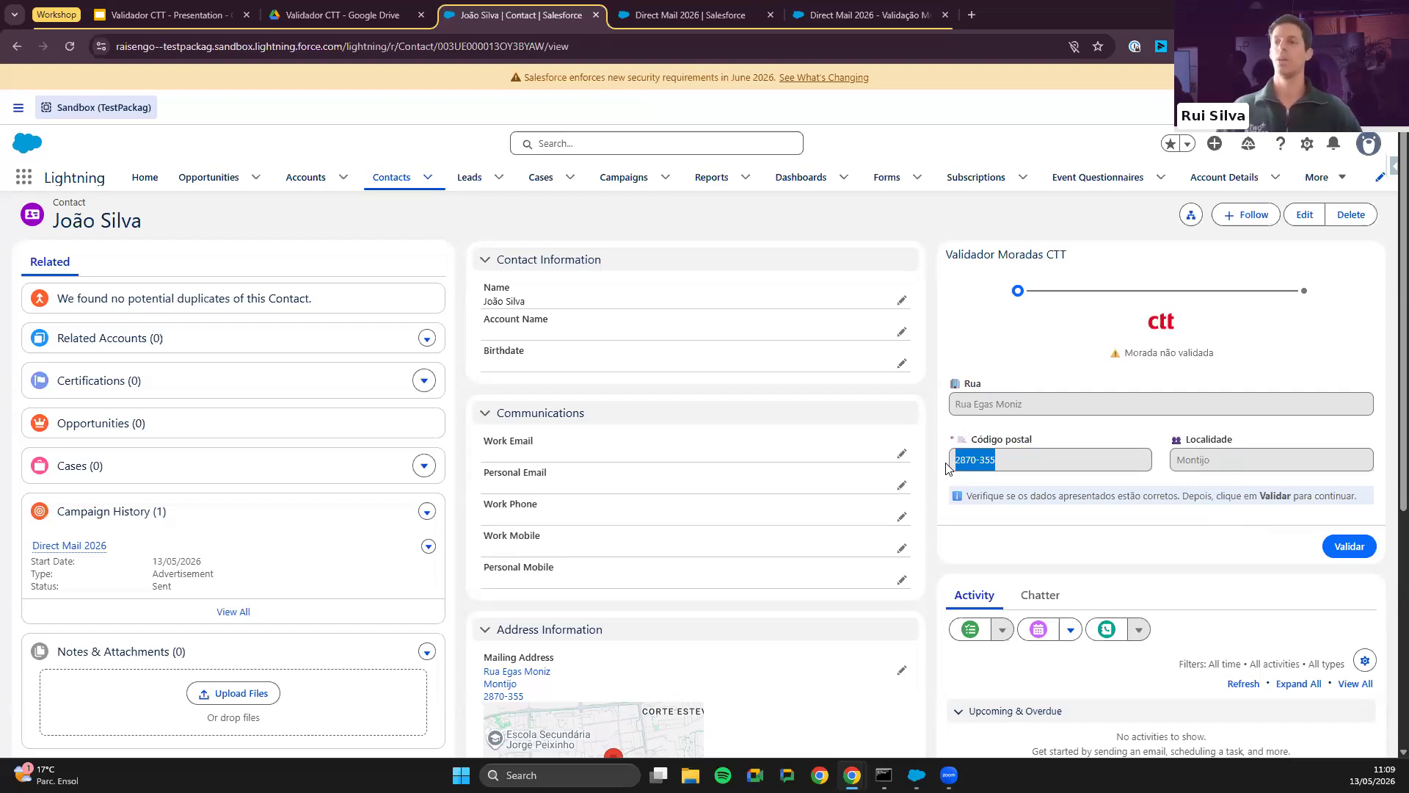
click(1190, 482)
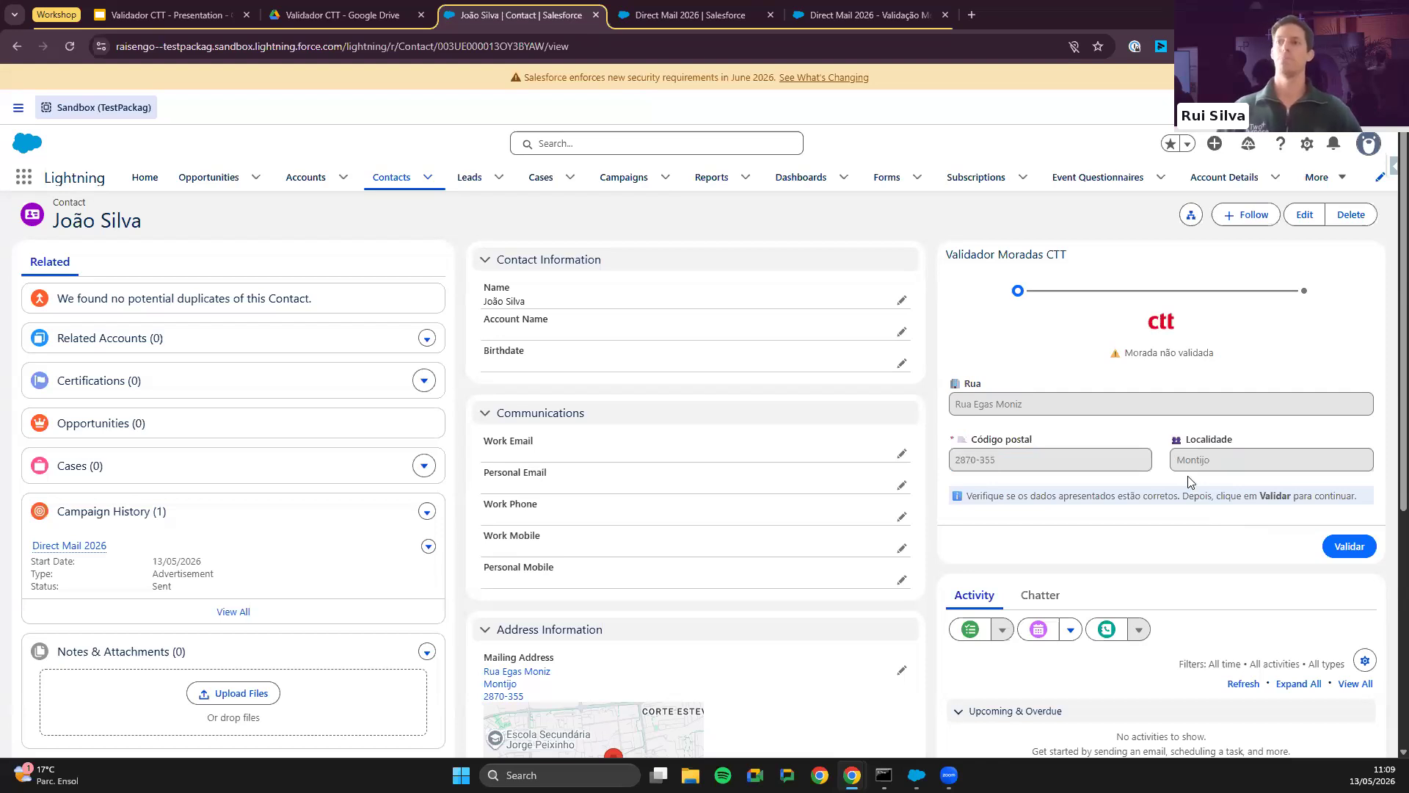
click(1349, 546)
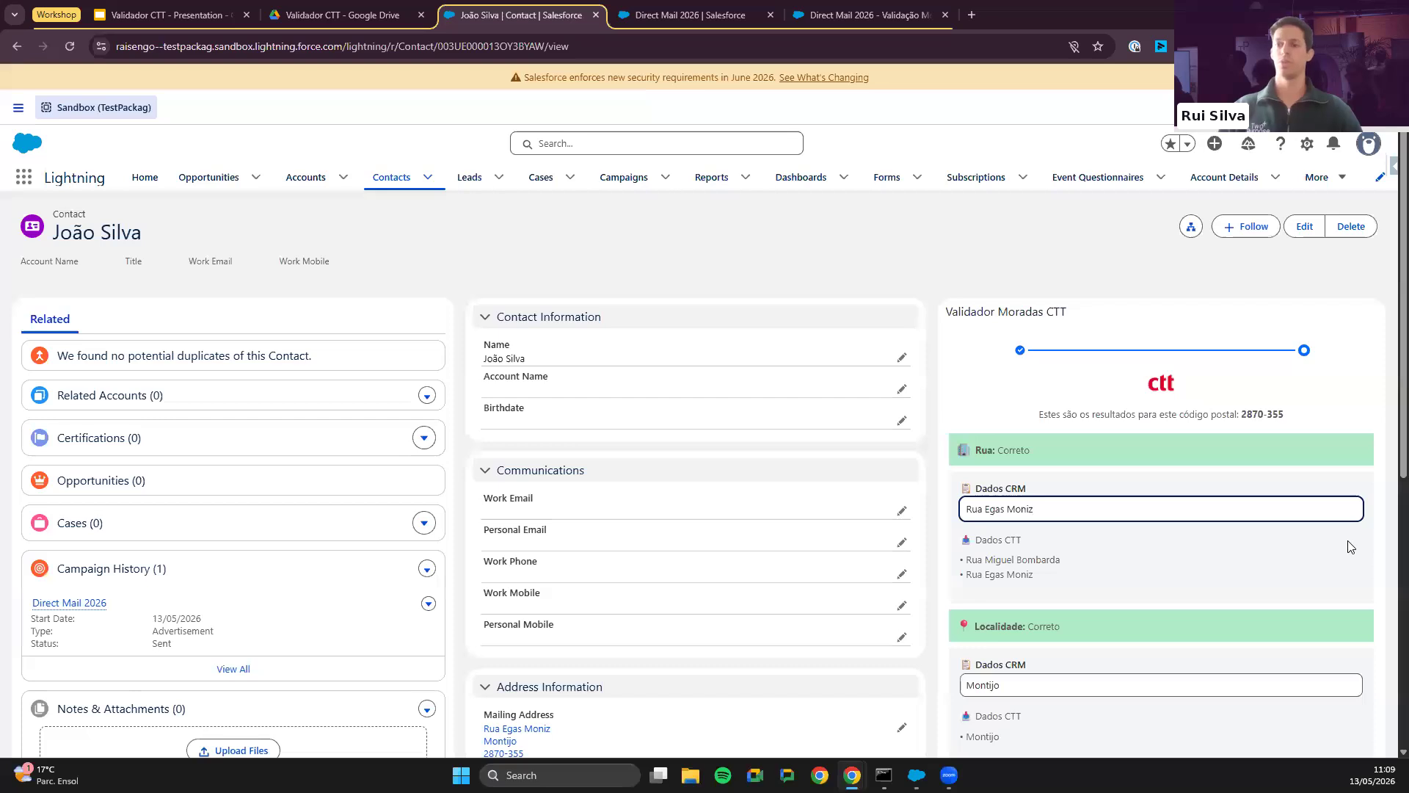
Step: Examine the validator's results for the postal code, including the streets and locality supplied by CTT
click(1247, 428)
scroll(557, 620, down, 2)
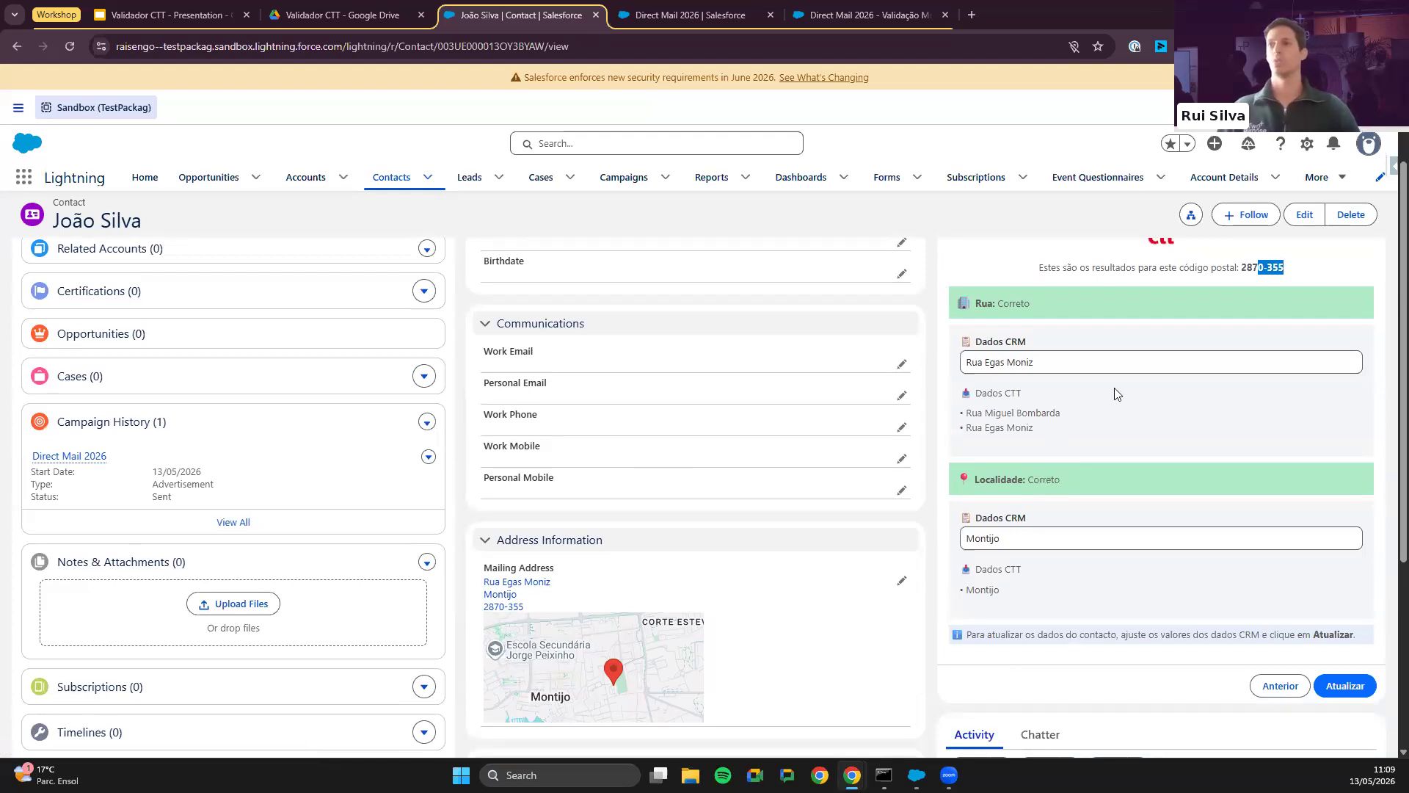
drag(1073, 428, 988, 414)
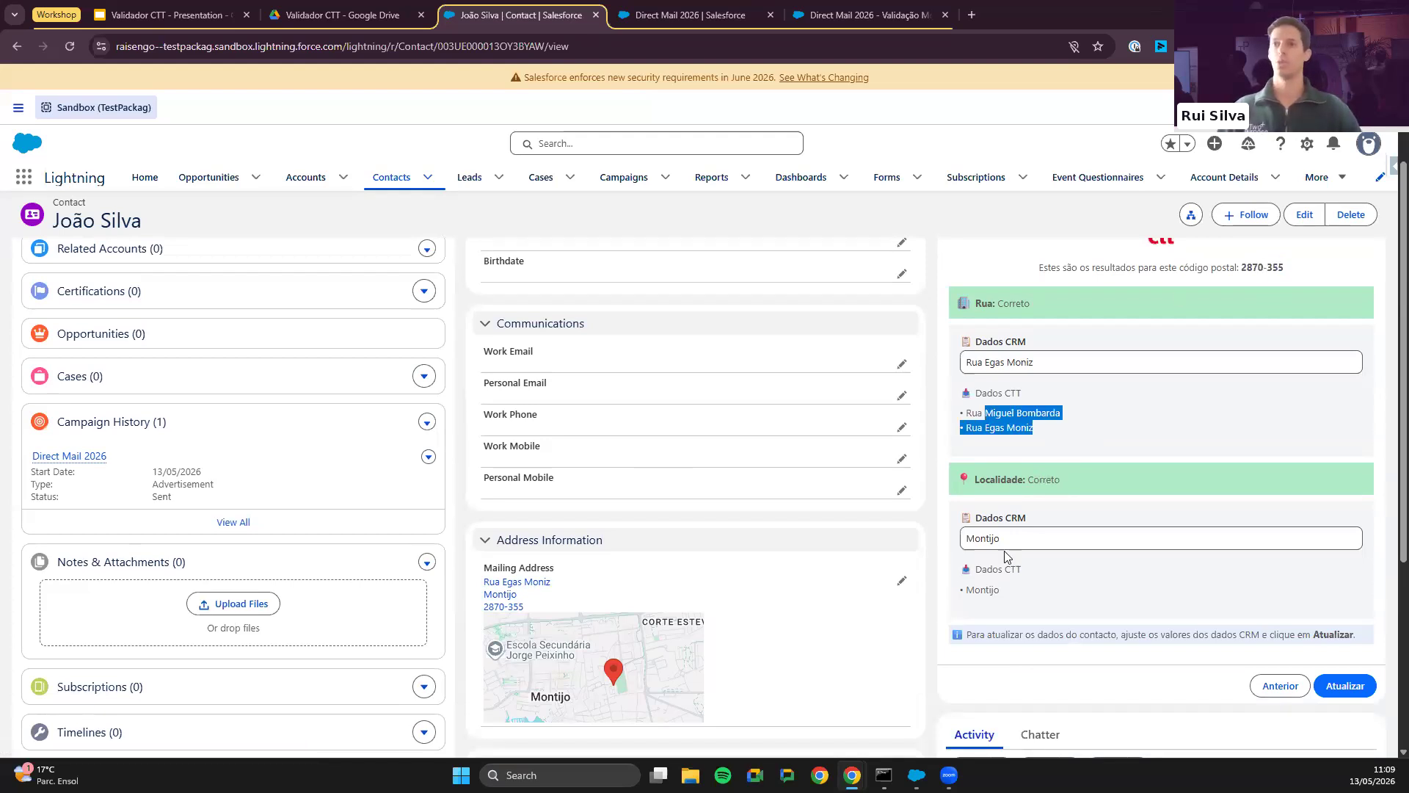
drag(1009, 591, 976, 590)
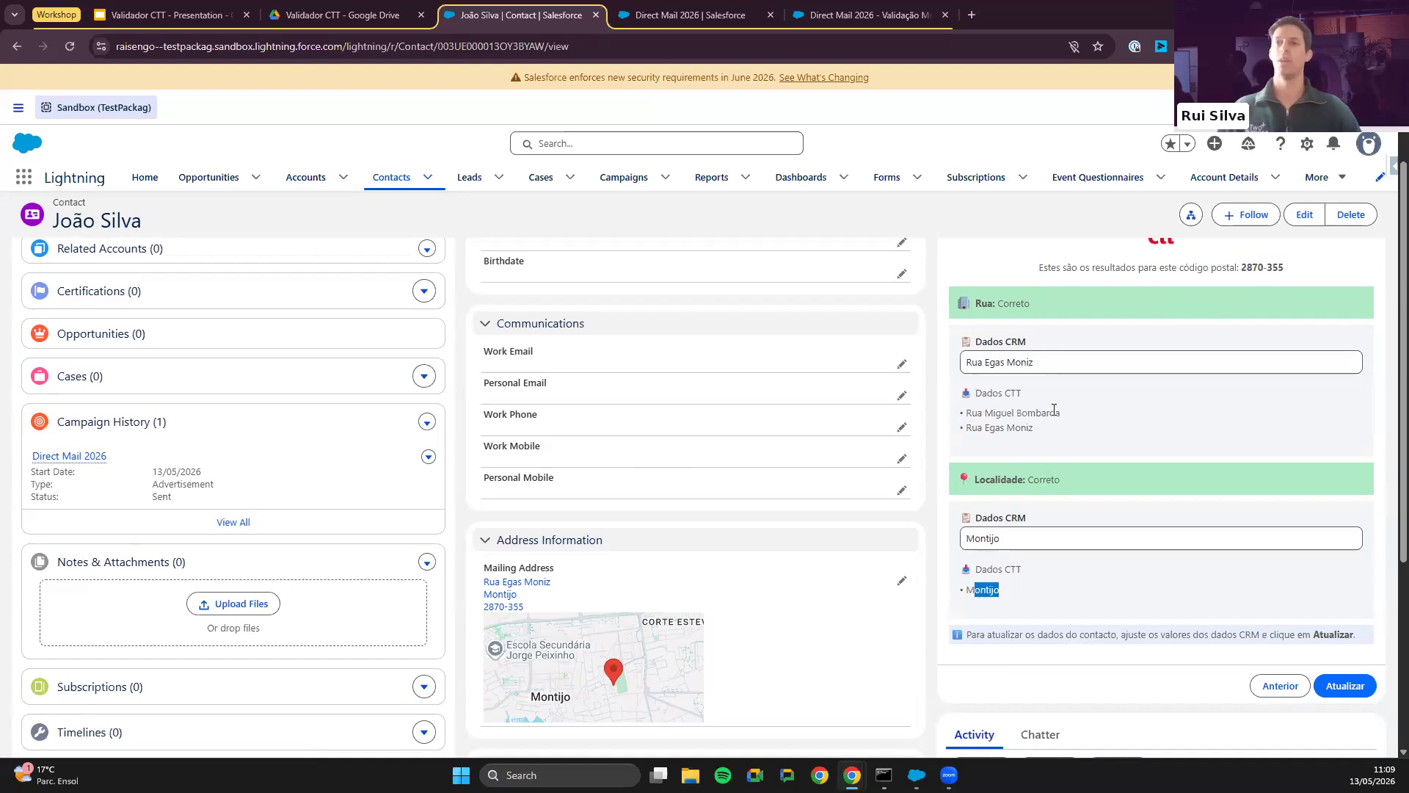
drag(1034, 429, 964, 413)
scroll(1208, 412, up, 1)
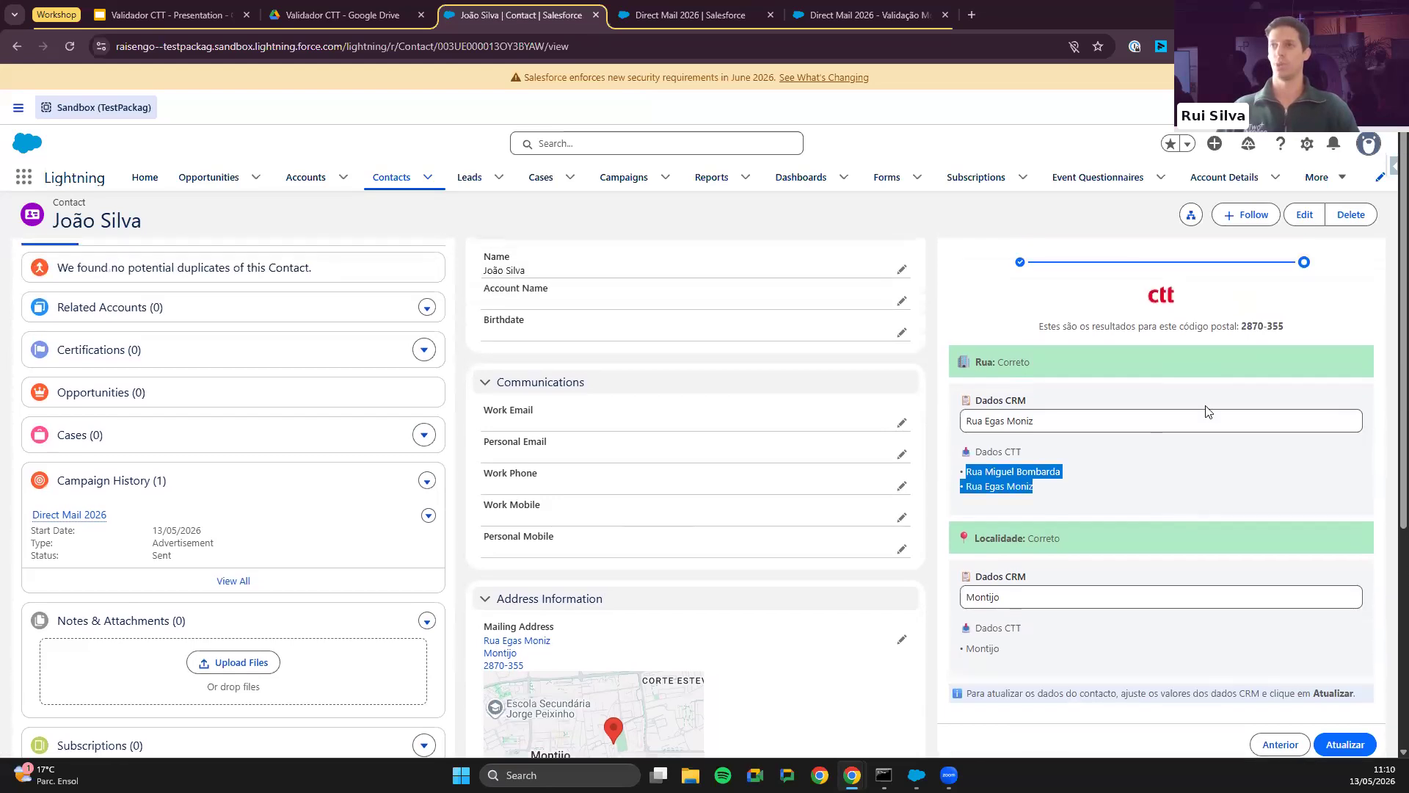
drag(1262, 357, 1286, 342)
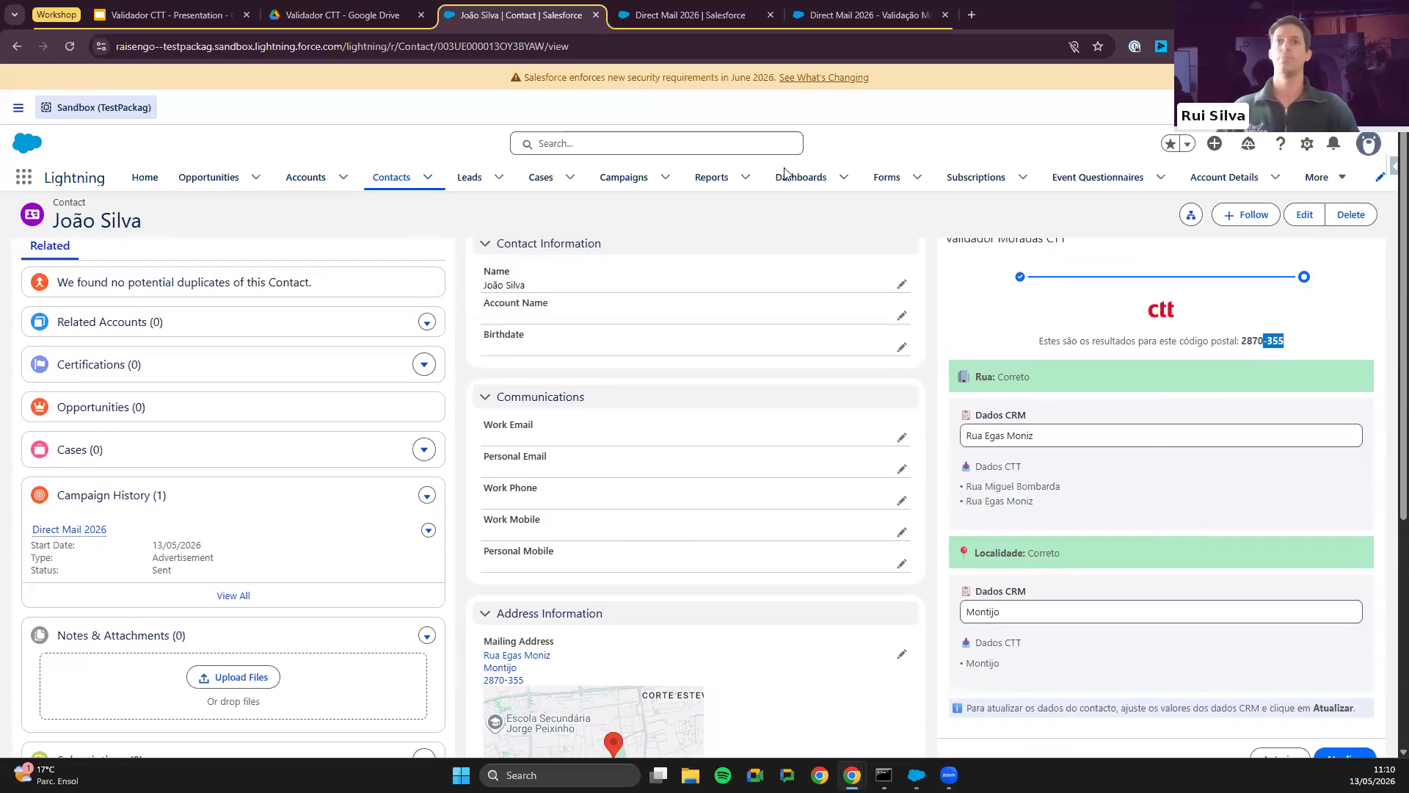
Step: Compare the street stored in the CRM with the streets CTT lists for the postal code
drag(956, 443, 1037, 437)
scroll(682, 531, down, 1)
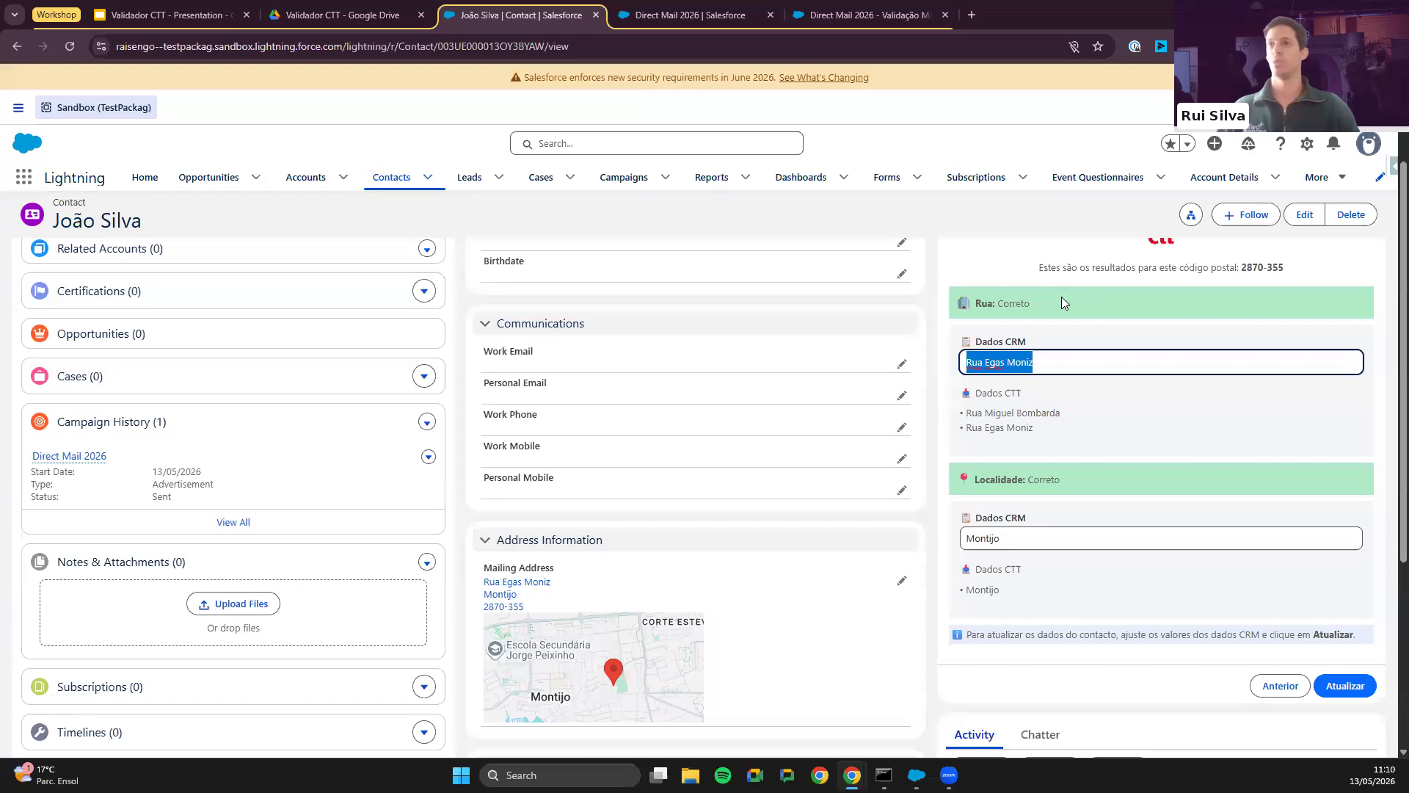
drag(1061, 301, 974, 297)
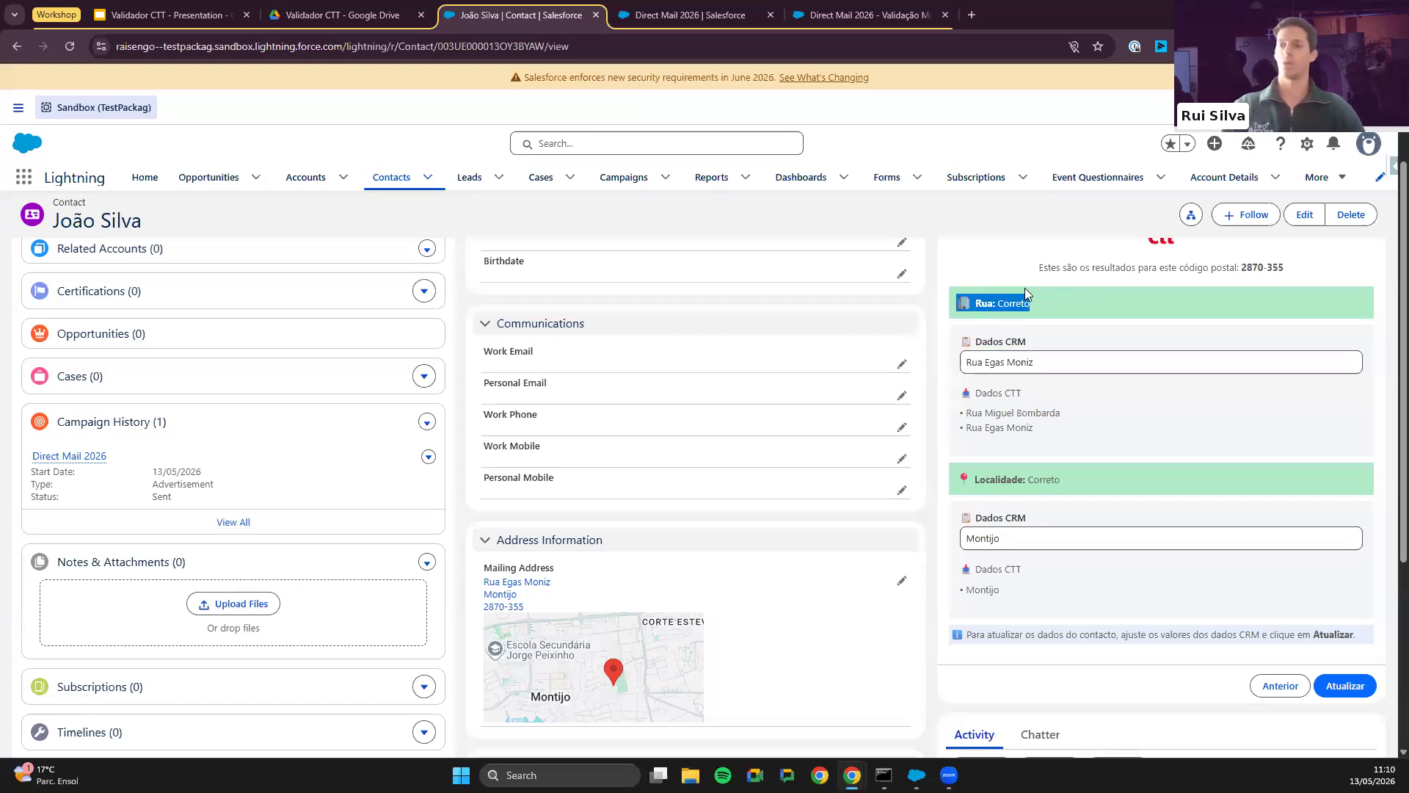
click(1052, 360)
drag(1062, 413, 963, 412)
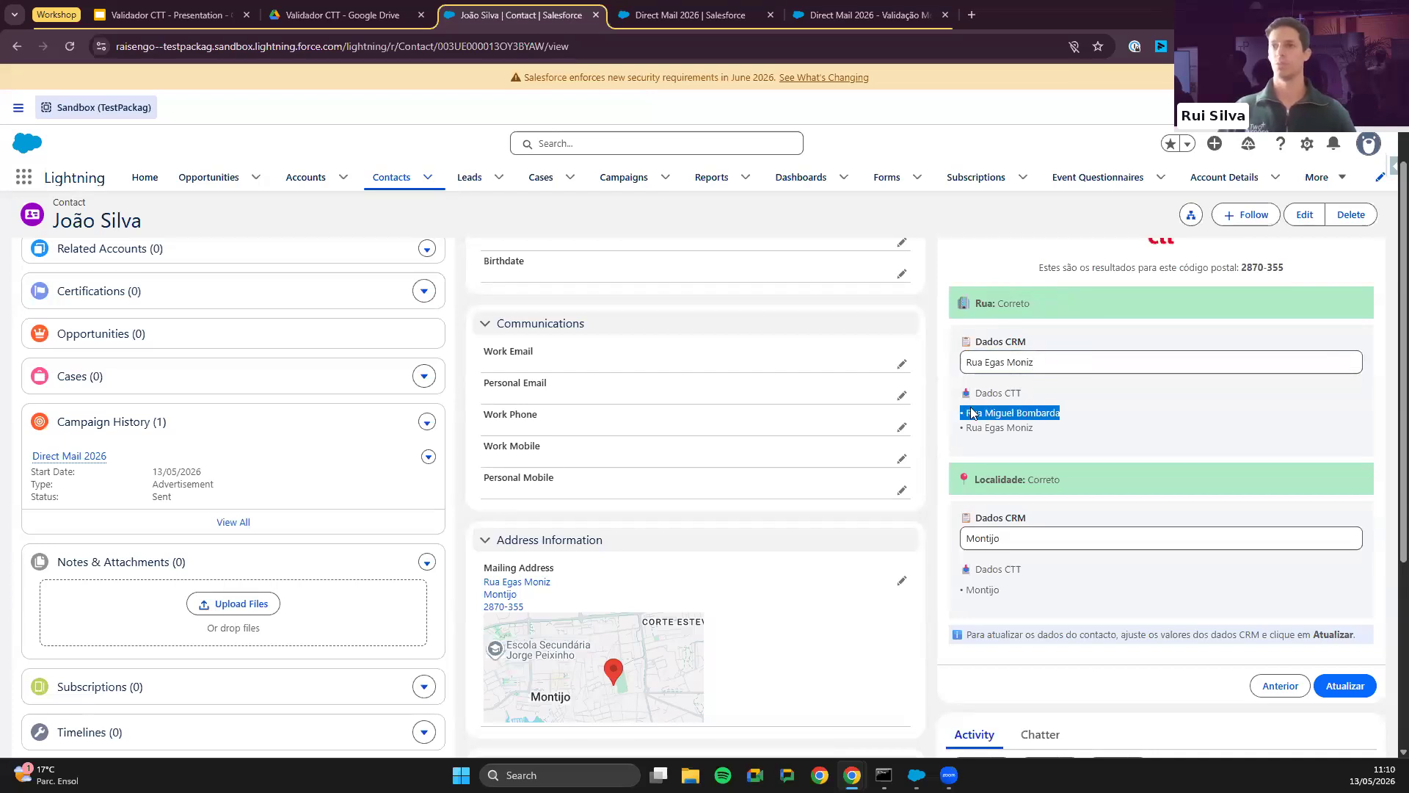
triple_click(1049, 363)
click(1079, 404)
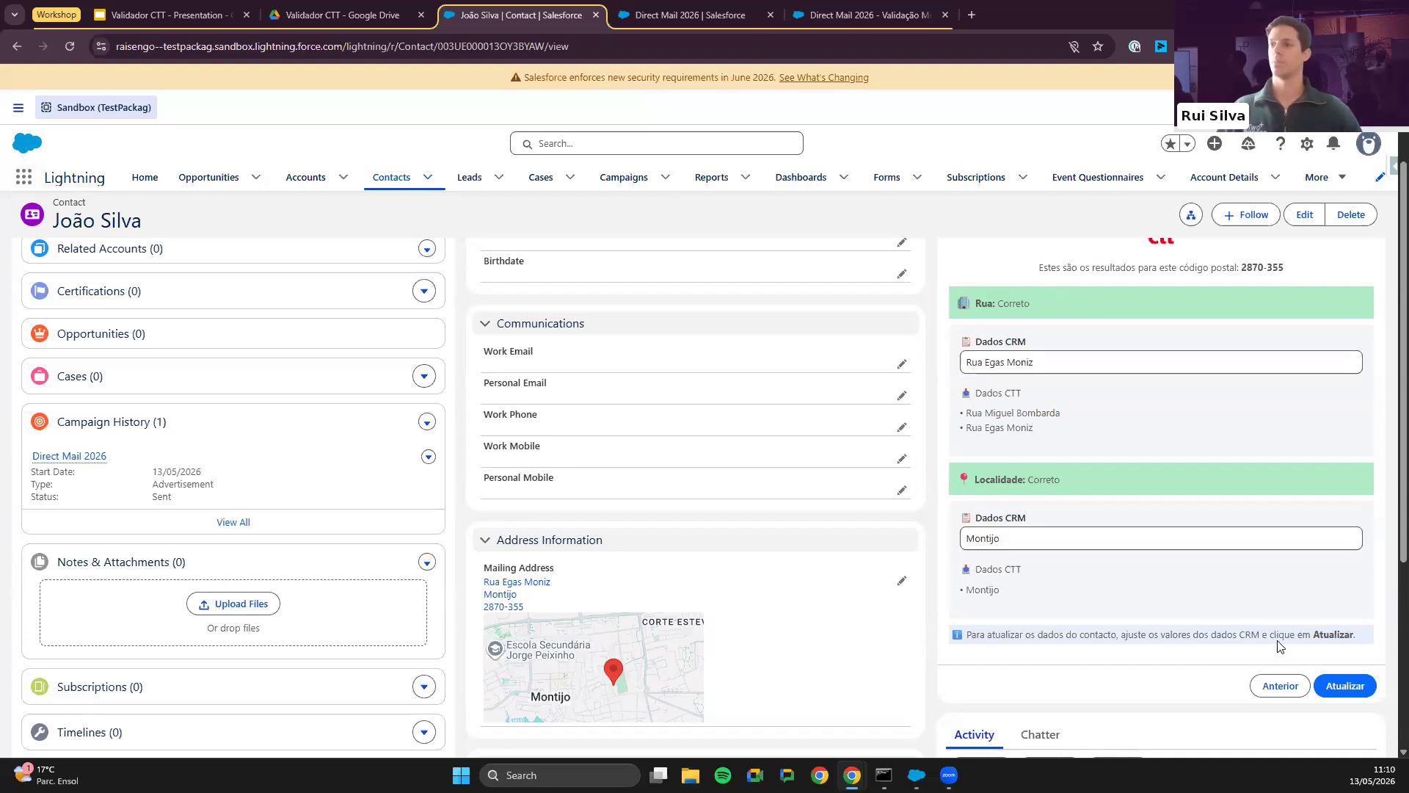
Step: Compare the locality stored in the CRM with the CTT locality and examine its validation status
click(1322, 681)
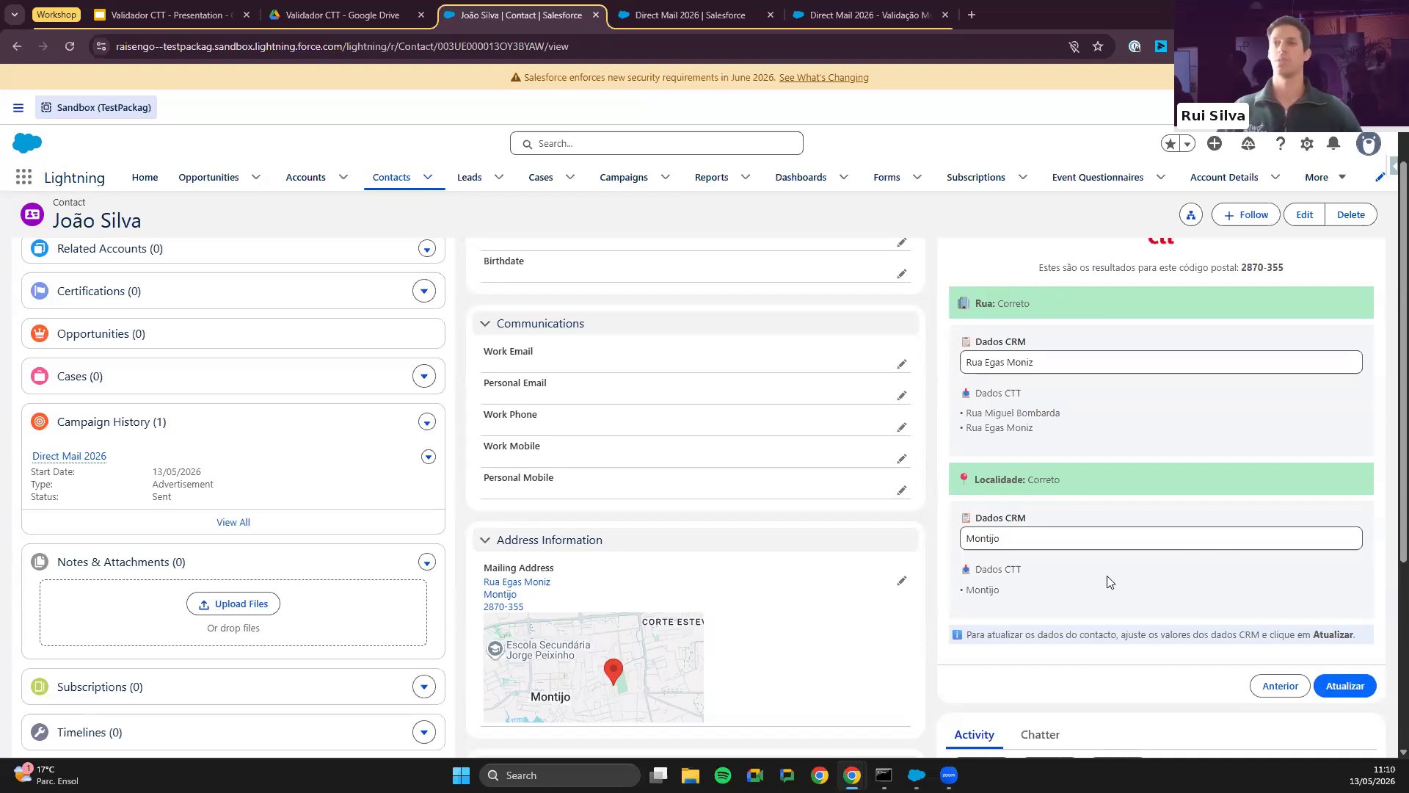
drag(996, 481, 1023, 615)
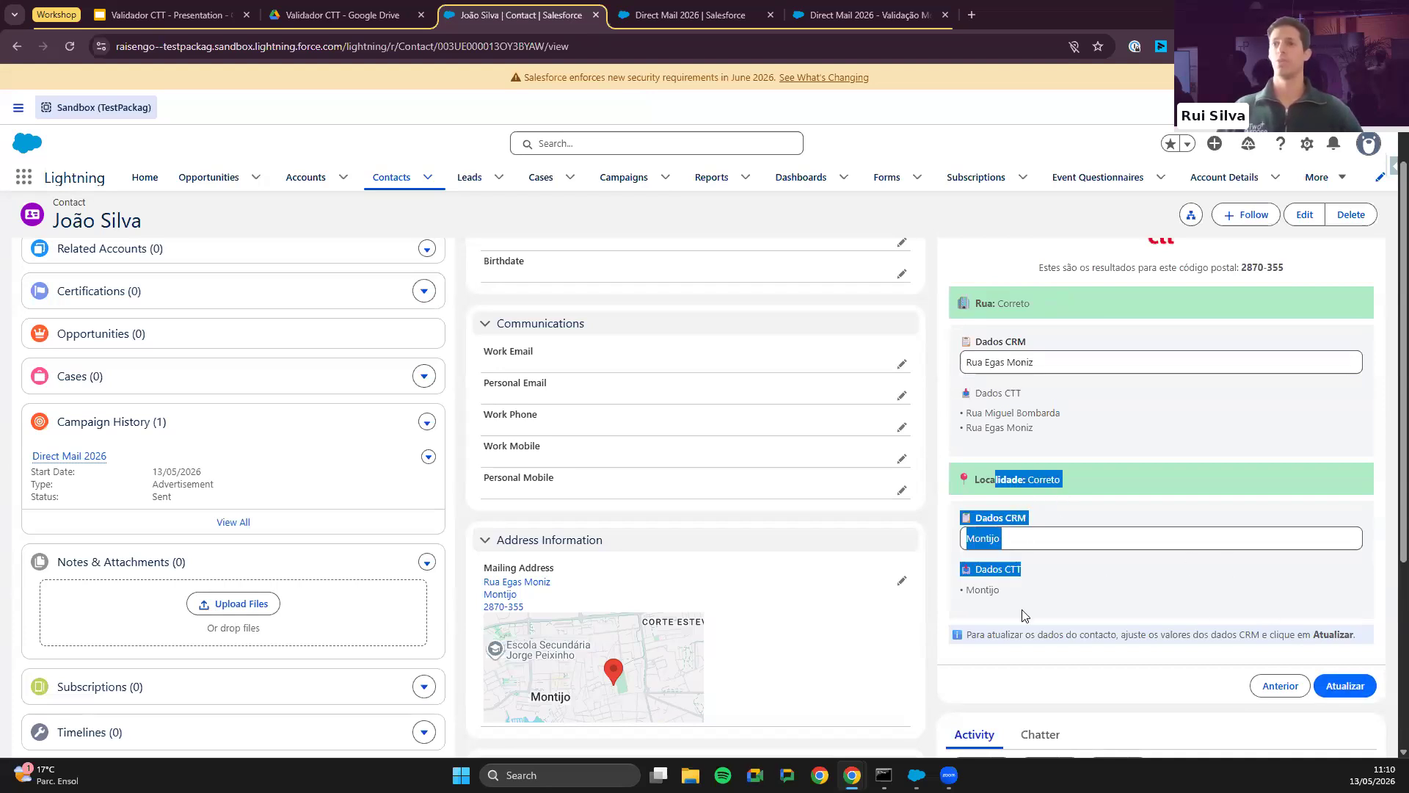
click(1026, 615)
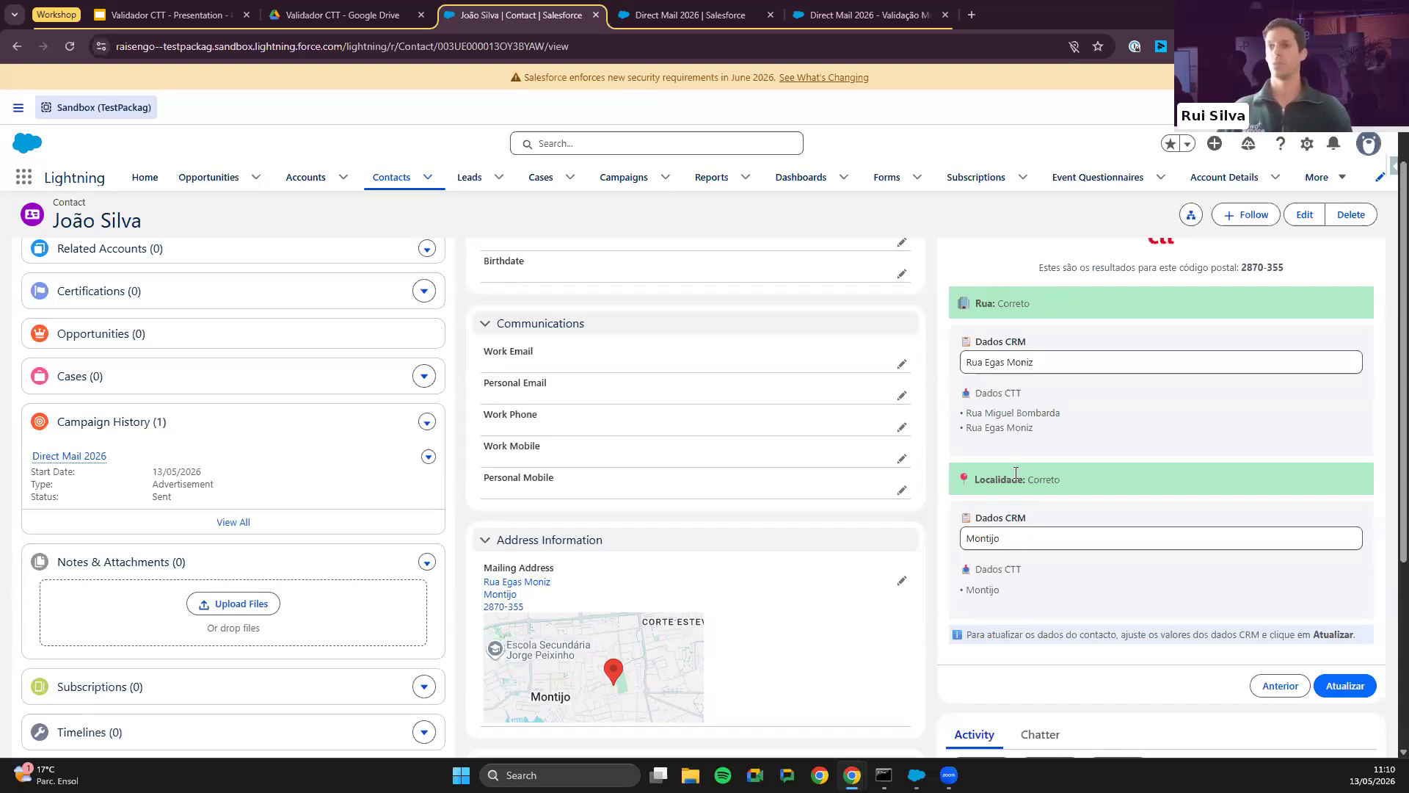
drag(1064, 481, 987, 472)
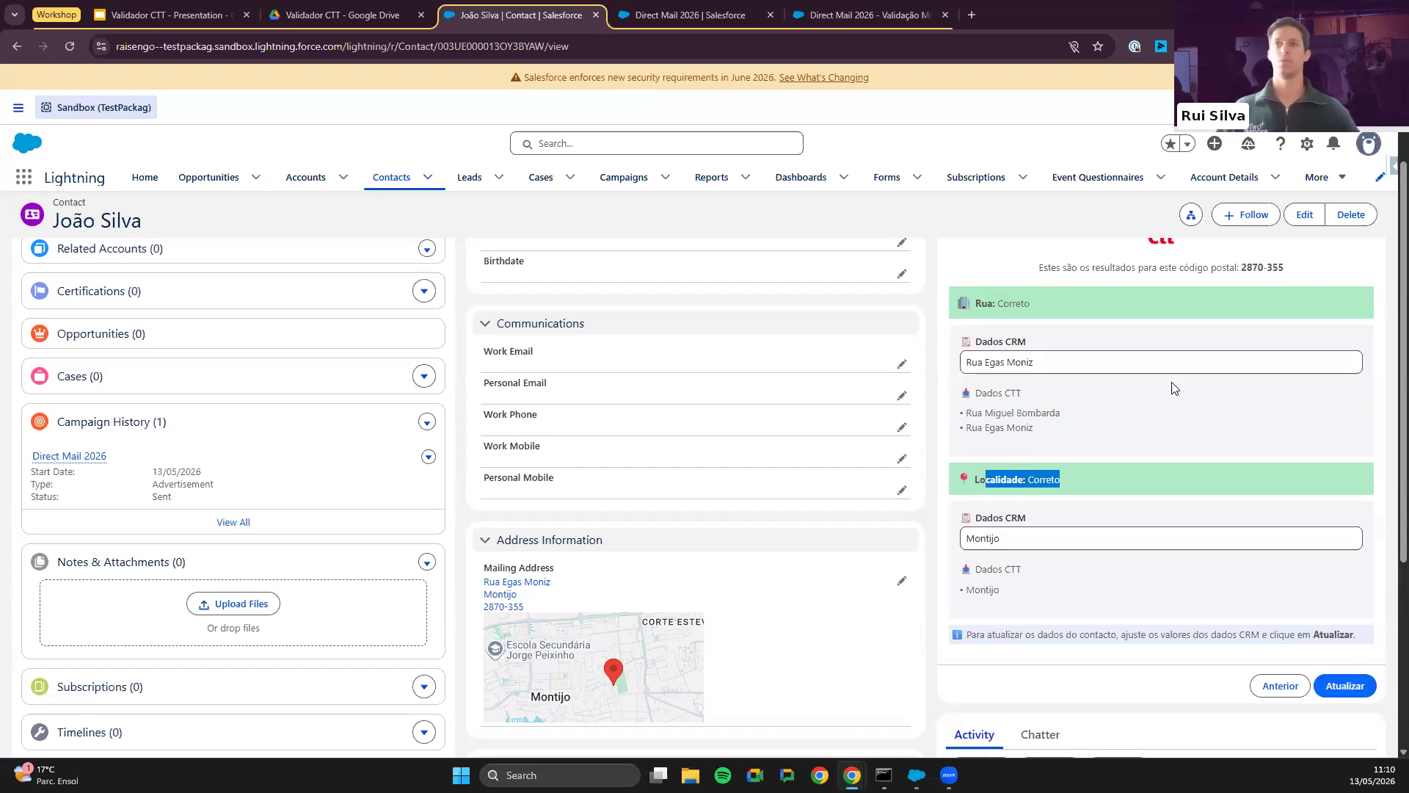
click(1125, 430)
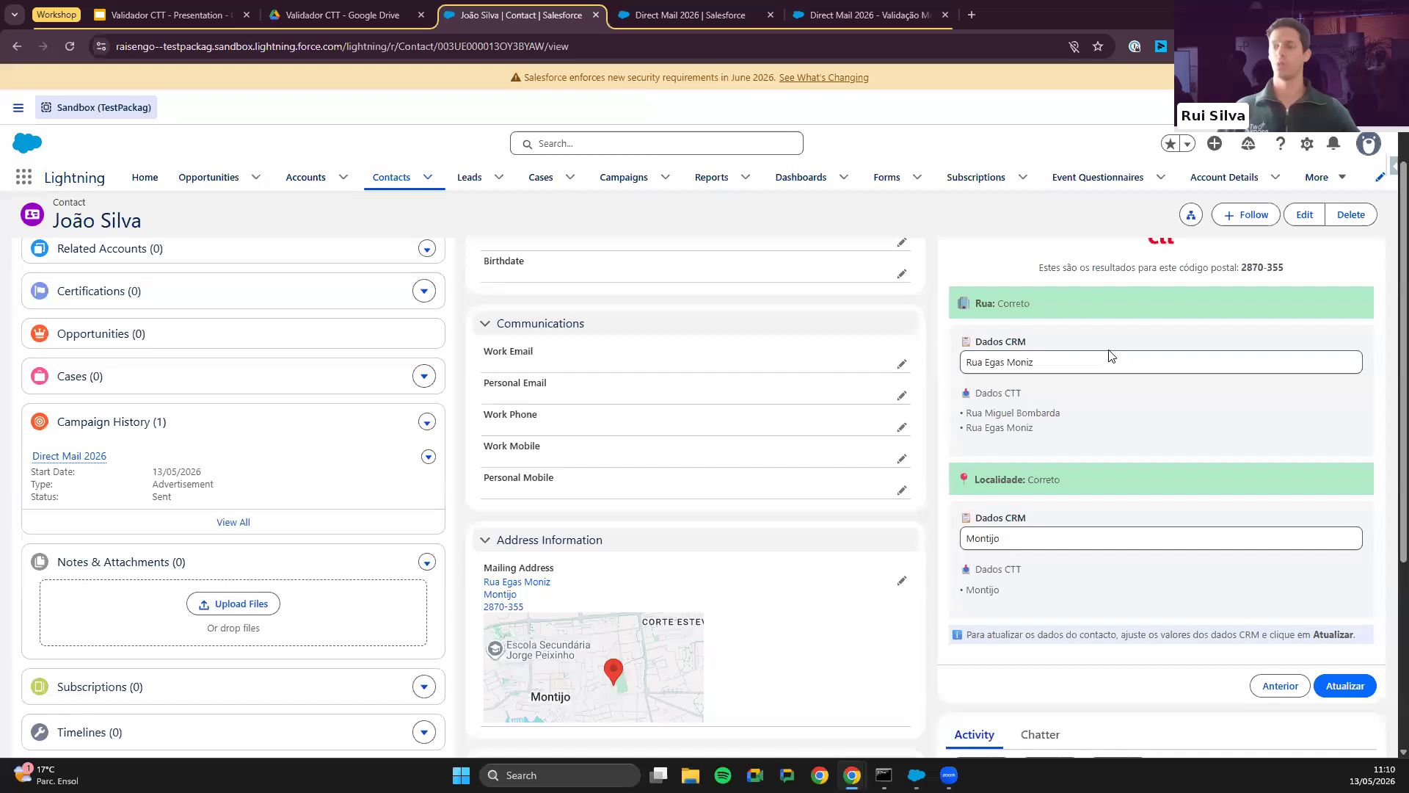
Step: Update the contact with the address data from the validation results and finalize the CTT validator
click(1343, 687)
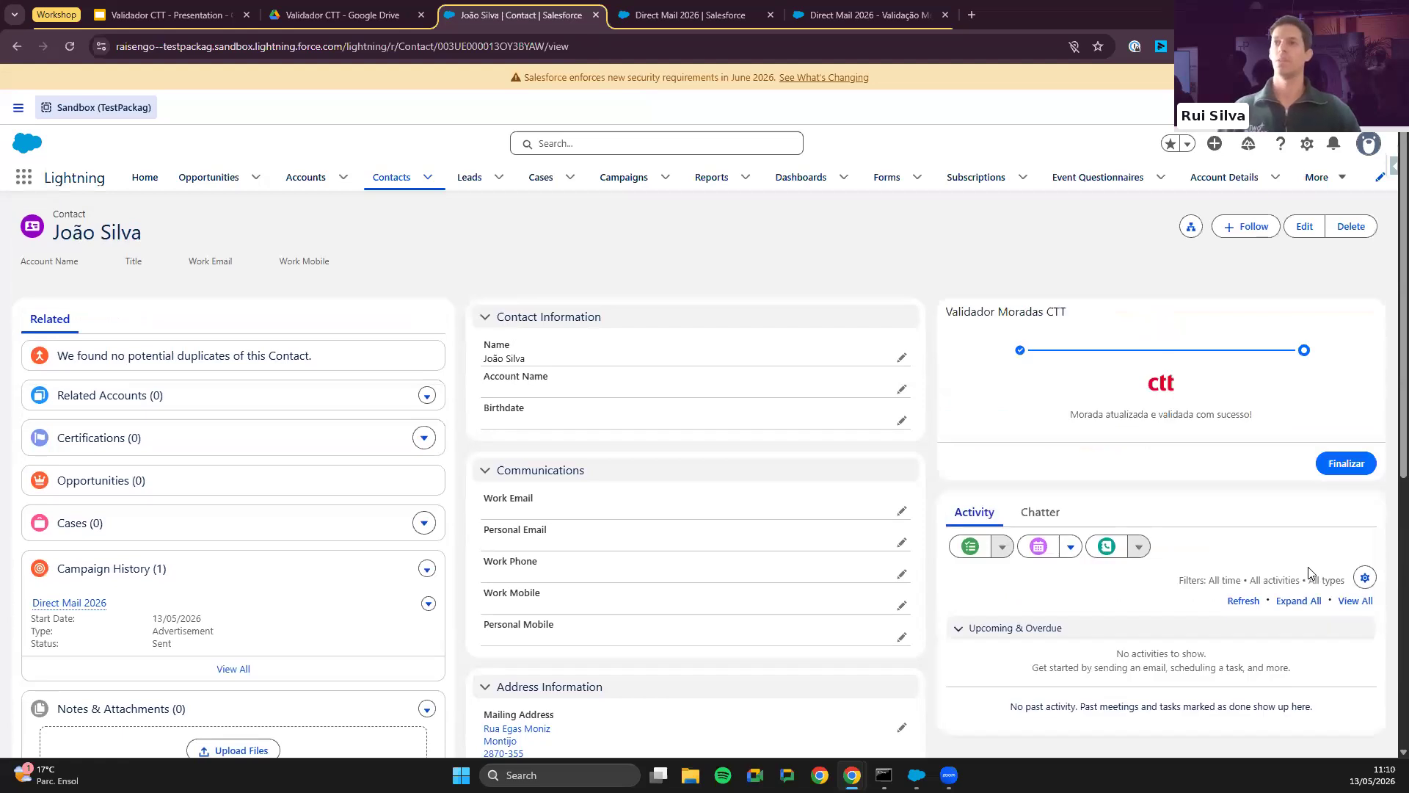
drag(1144, 415, 1320, 489)
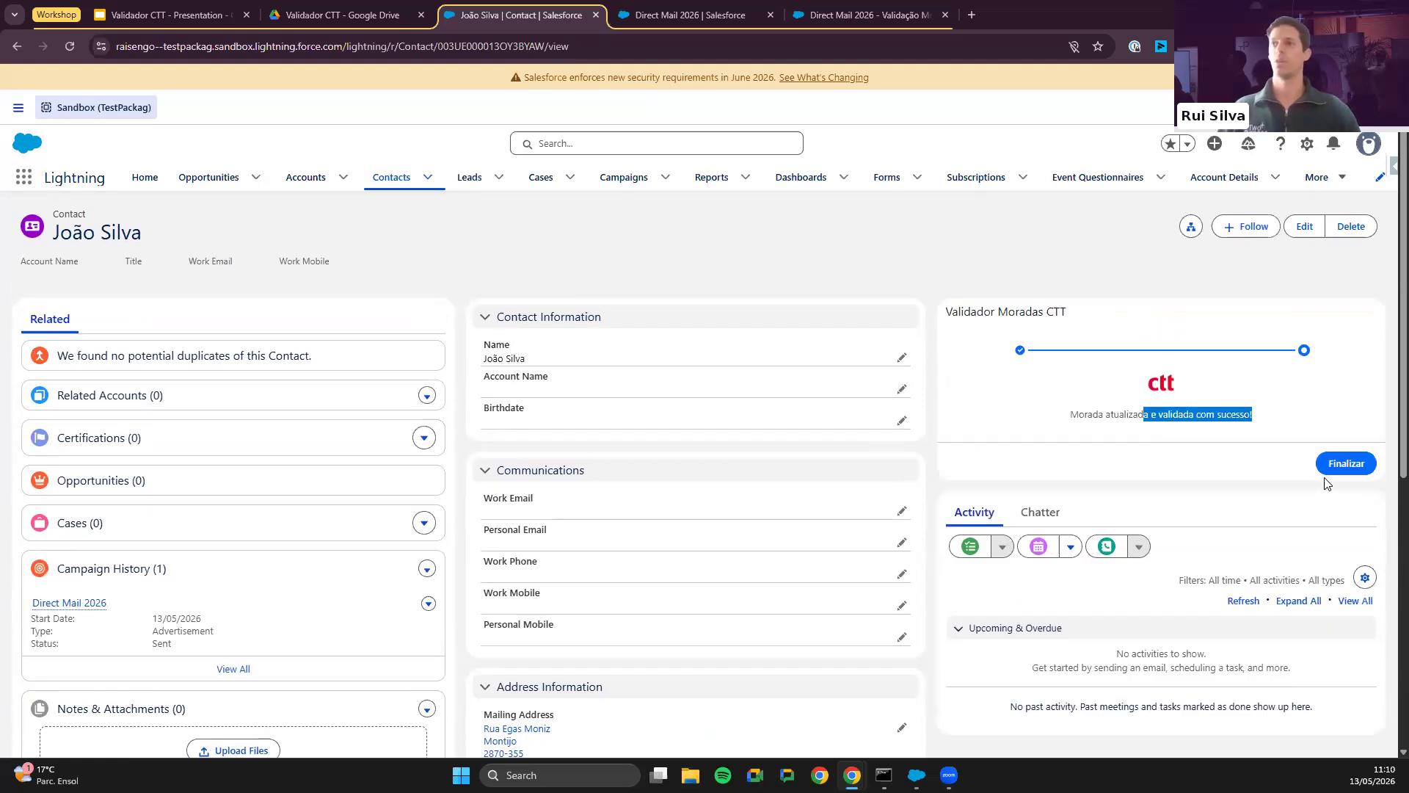
click(1332, 466)
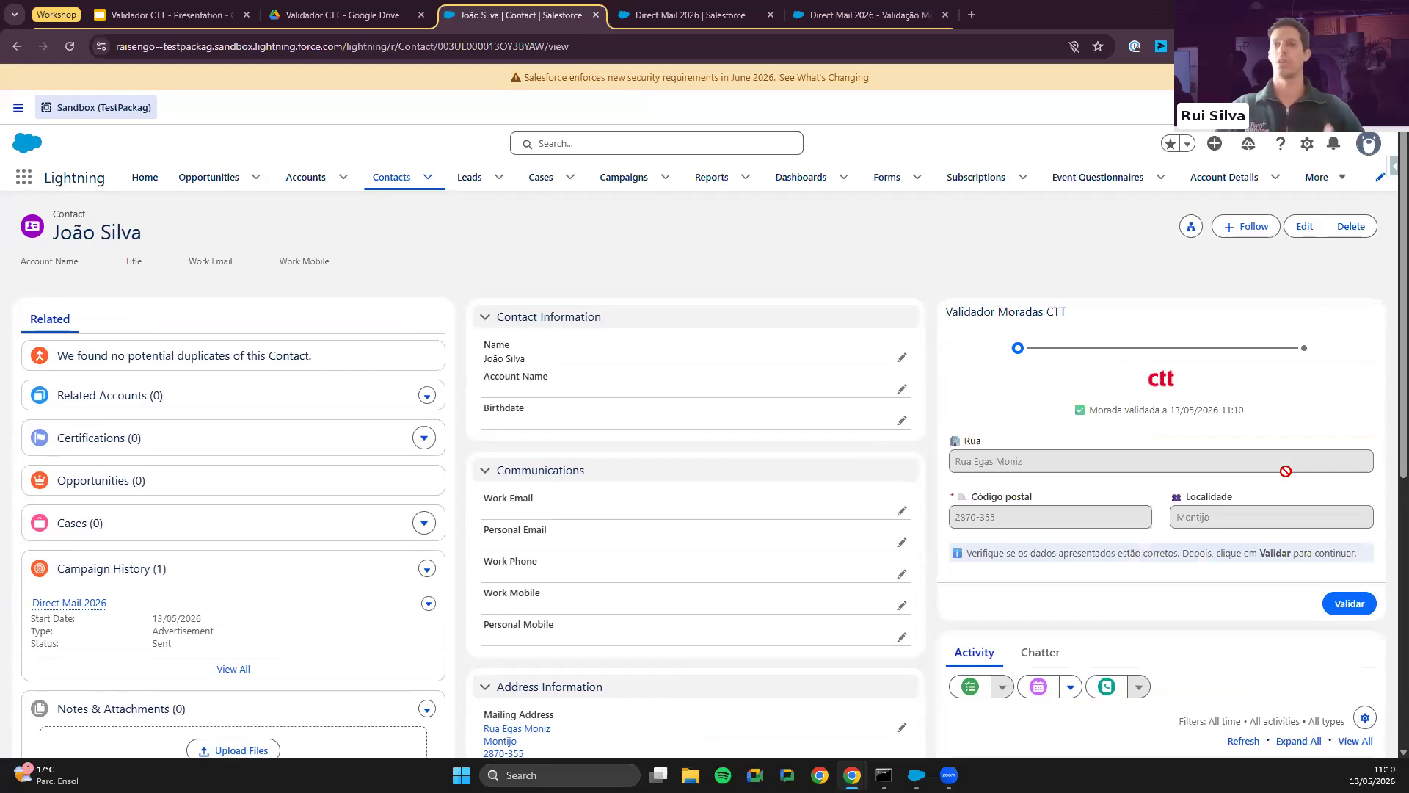
Step: Examine the validation status and date in the CTT validator, reload the contact page and check them again alongside the mailing address
drag(1266, 412, 1071, 419)
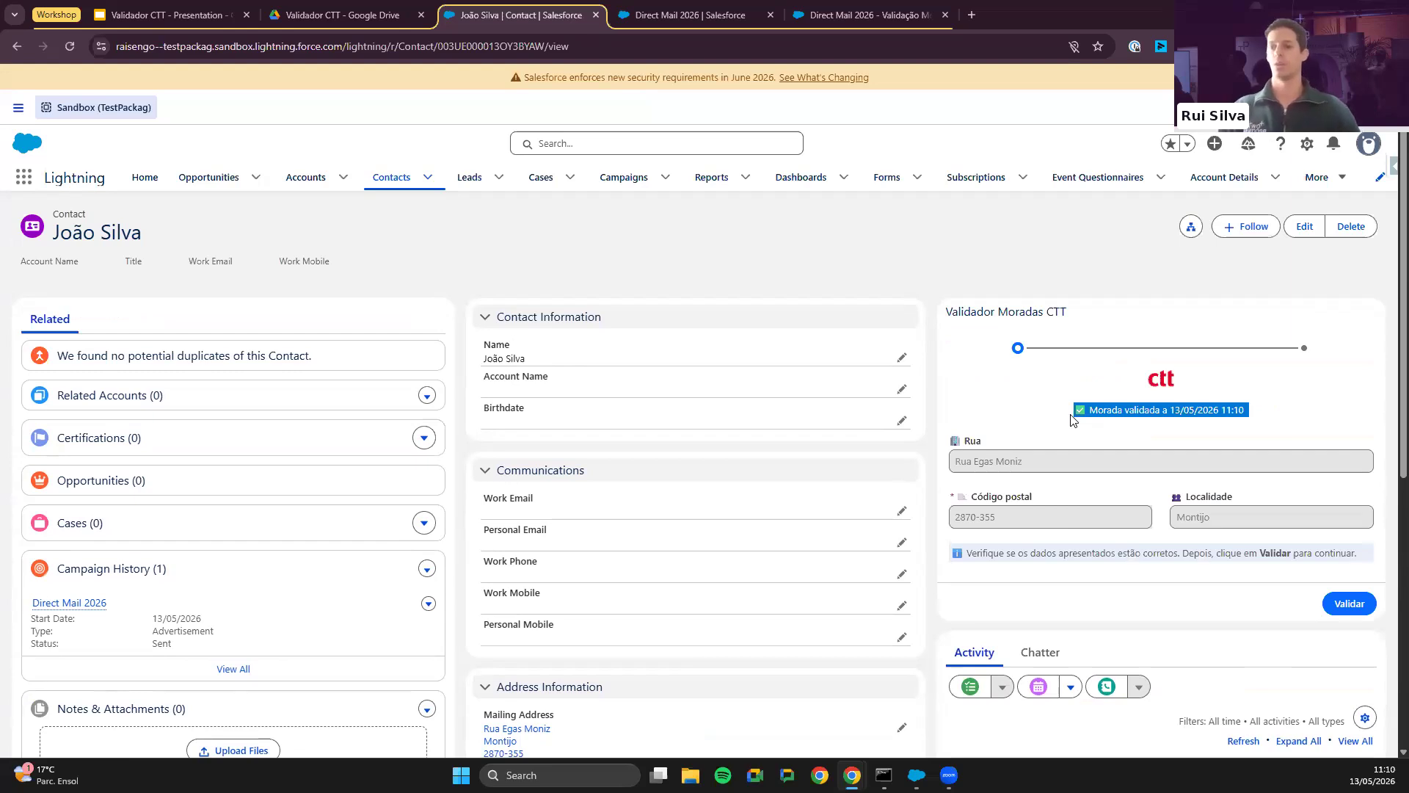
drag(1070, 415, 1254, 411)
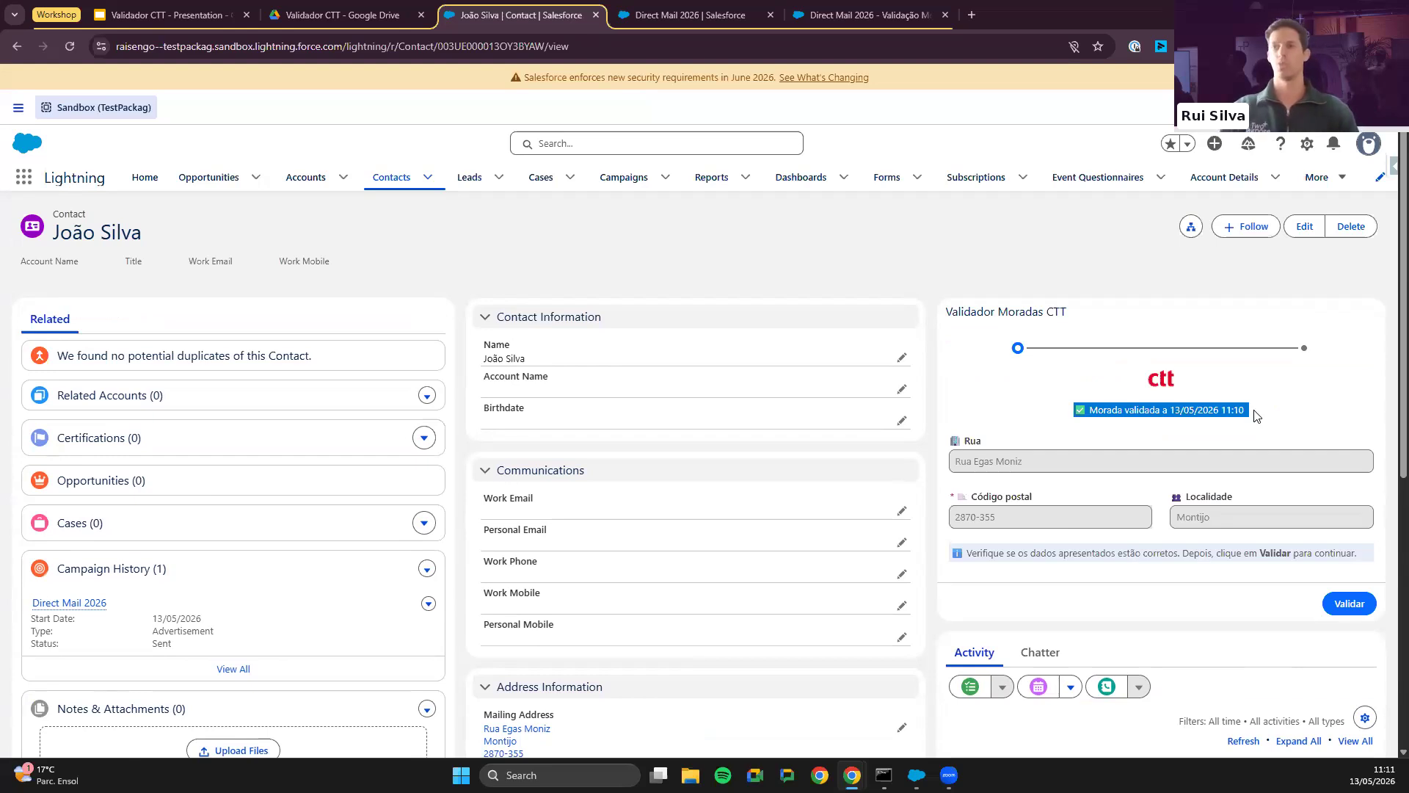
click(1333, 422)
key(F5)
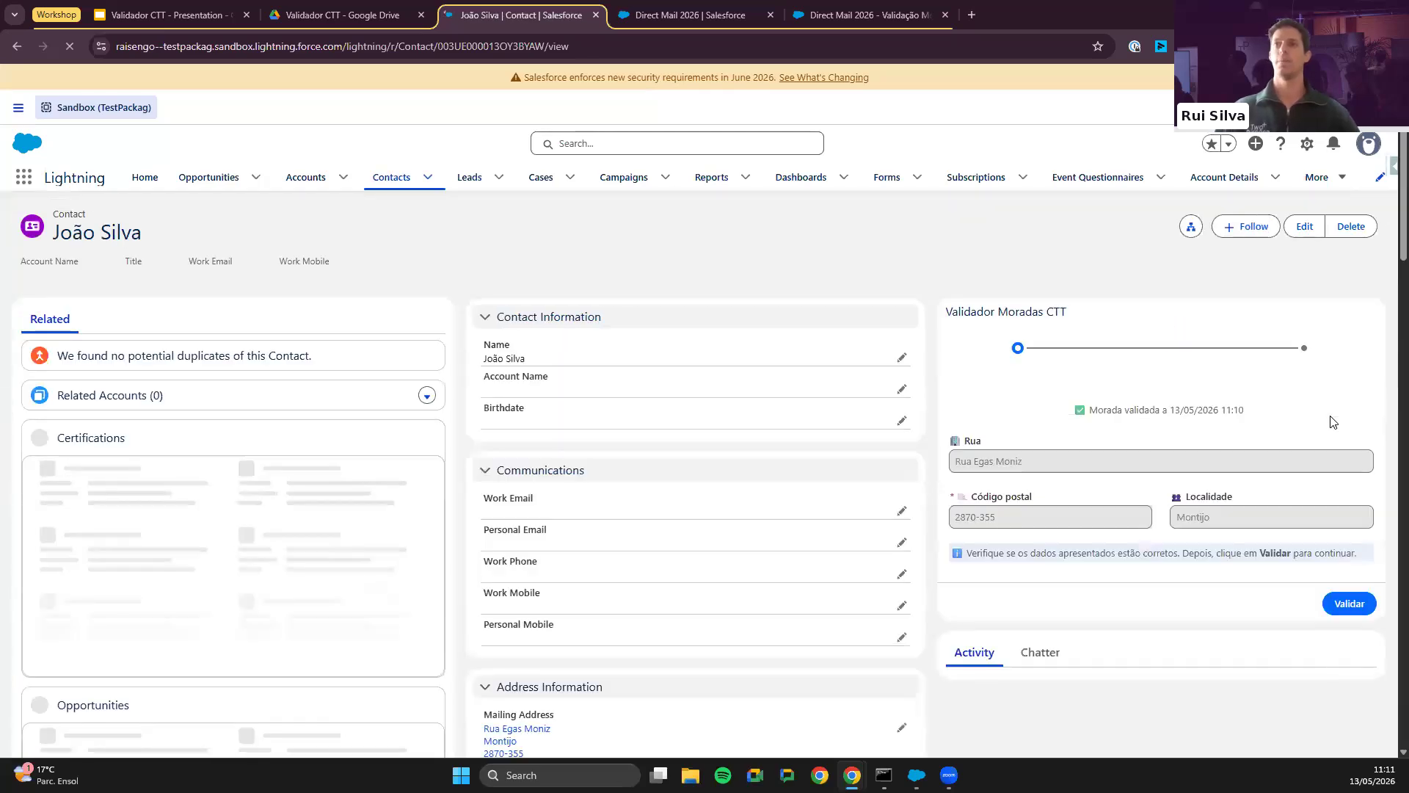
drag(1248, 410, 1116, 407)
click(1116, 407)
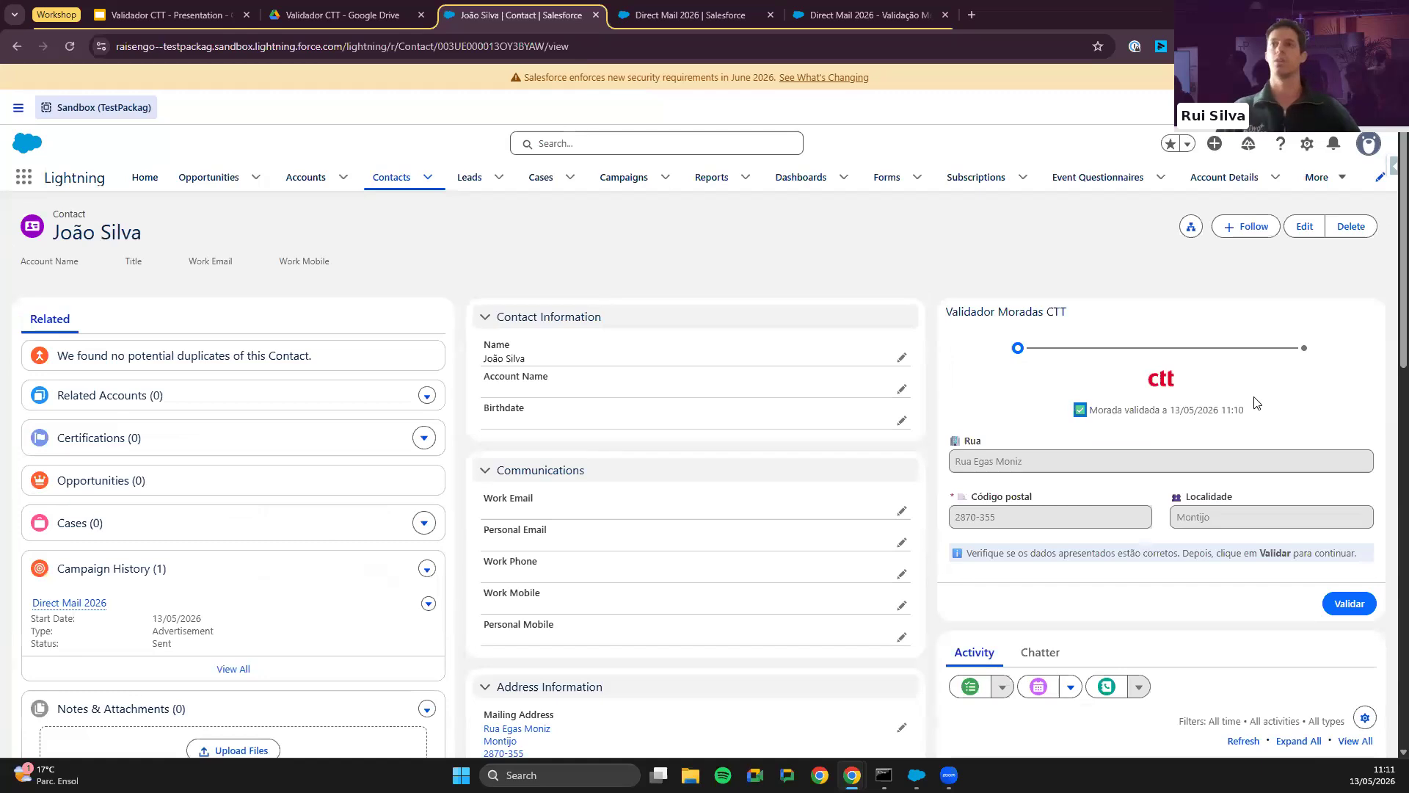
scroll(1255, 402, down, 2)
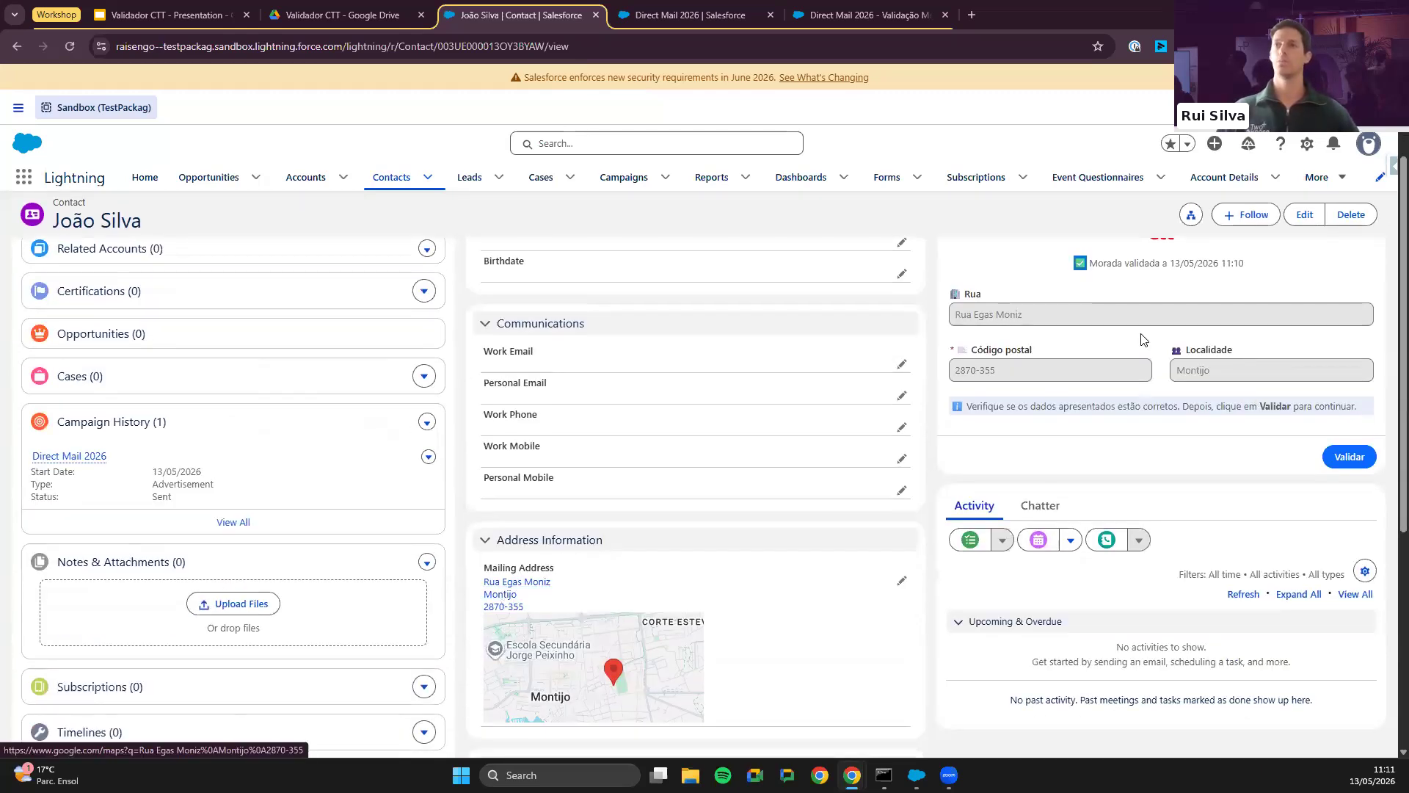
Step: Replace the contact's mailing postal code with the copied postal code and save the record
scroll(1180, 409, up, 2)
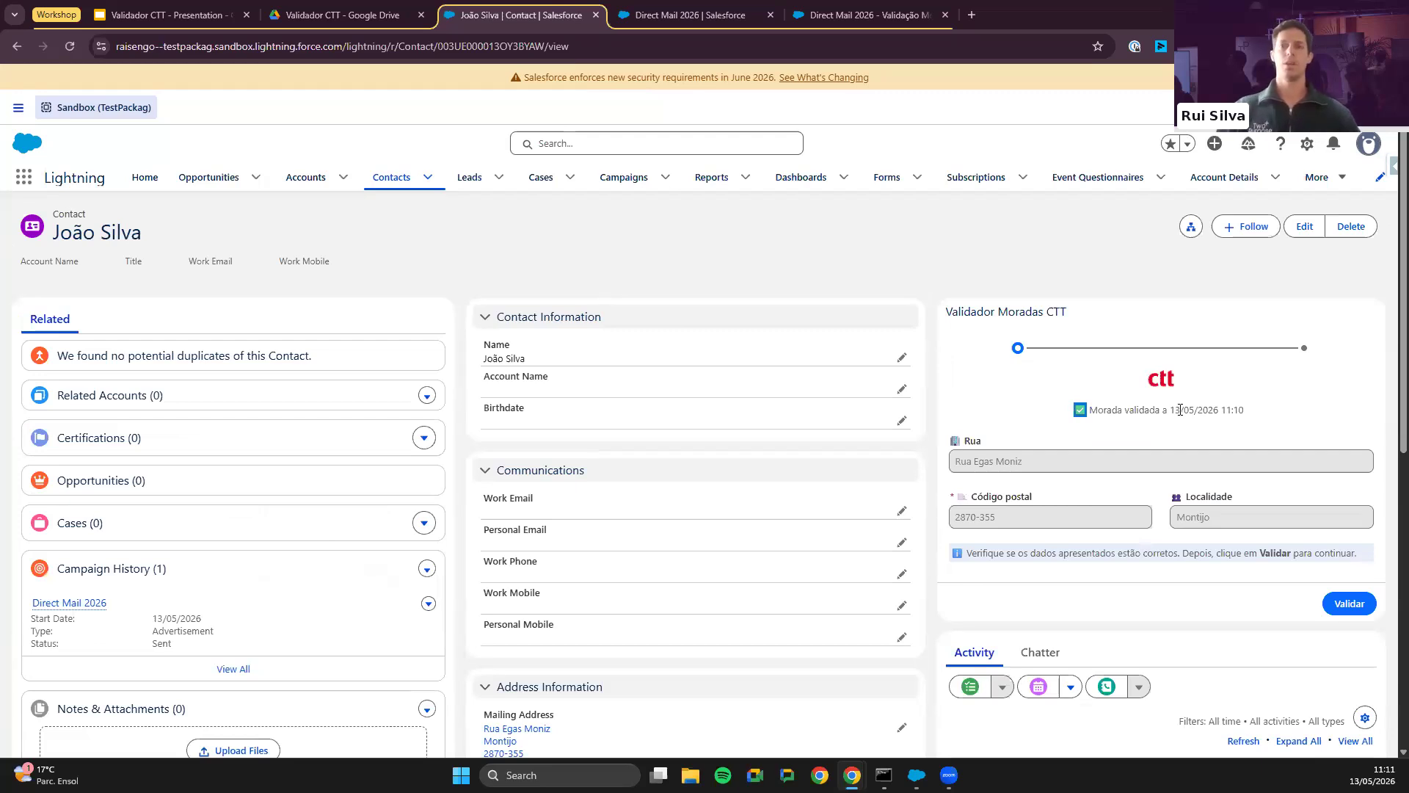
scroll(1179, 410, down, 2)
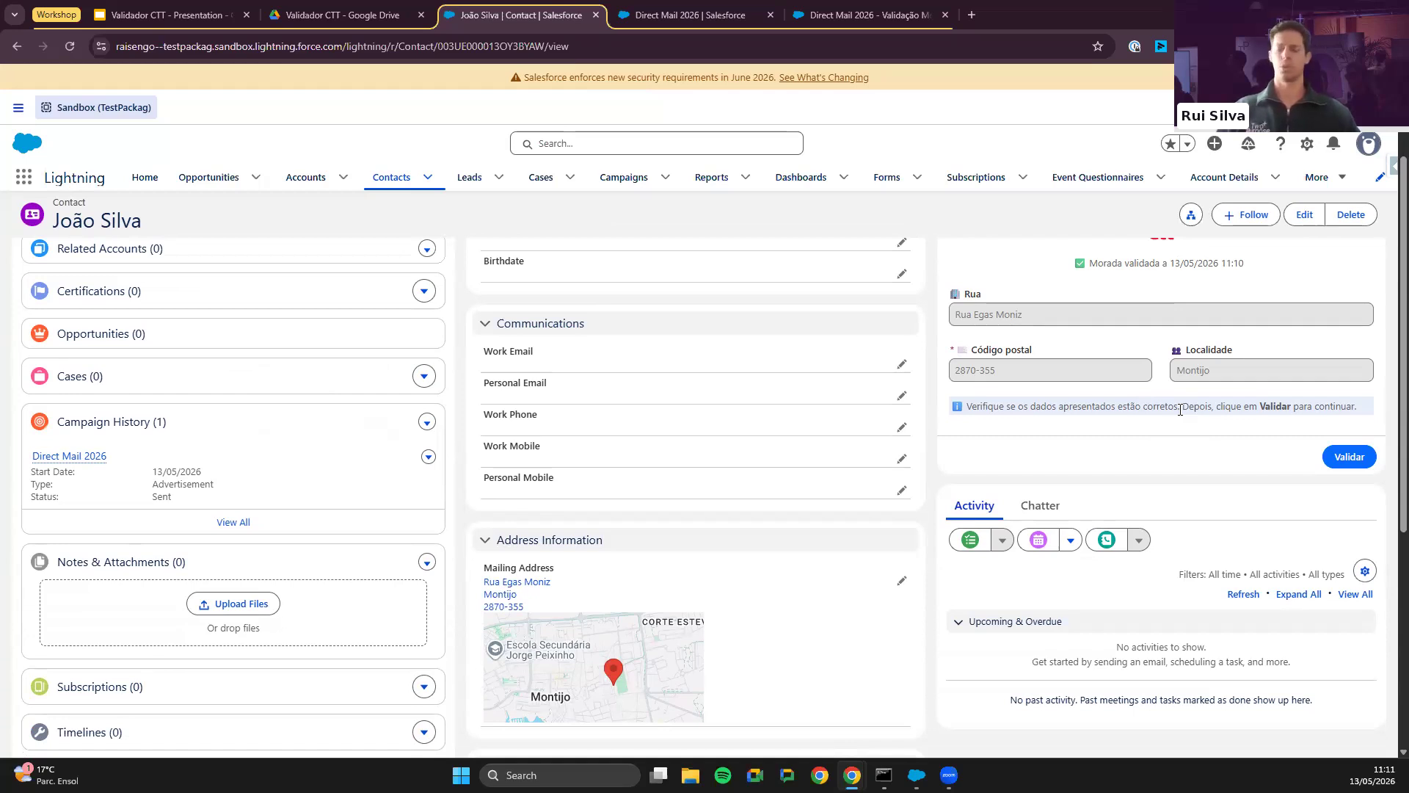
click(902, 580)
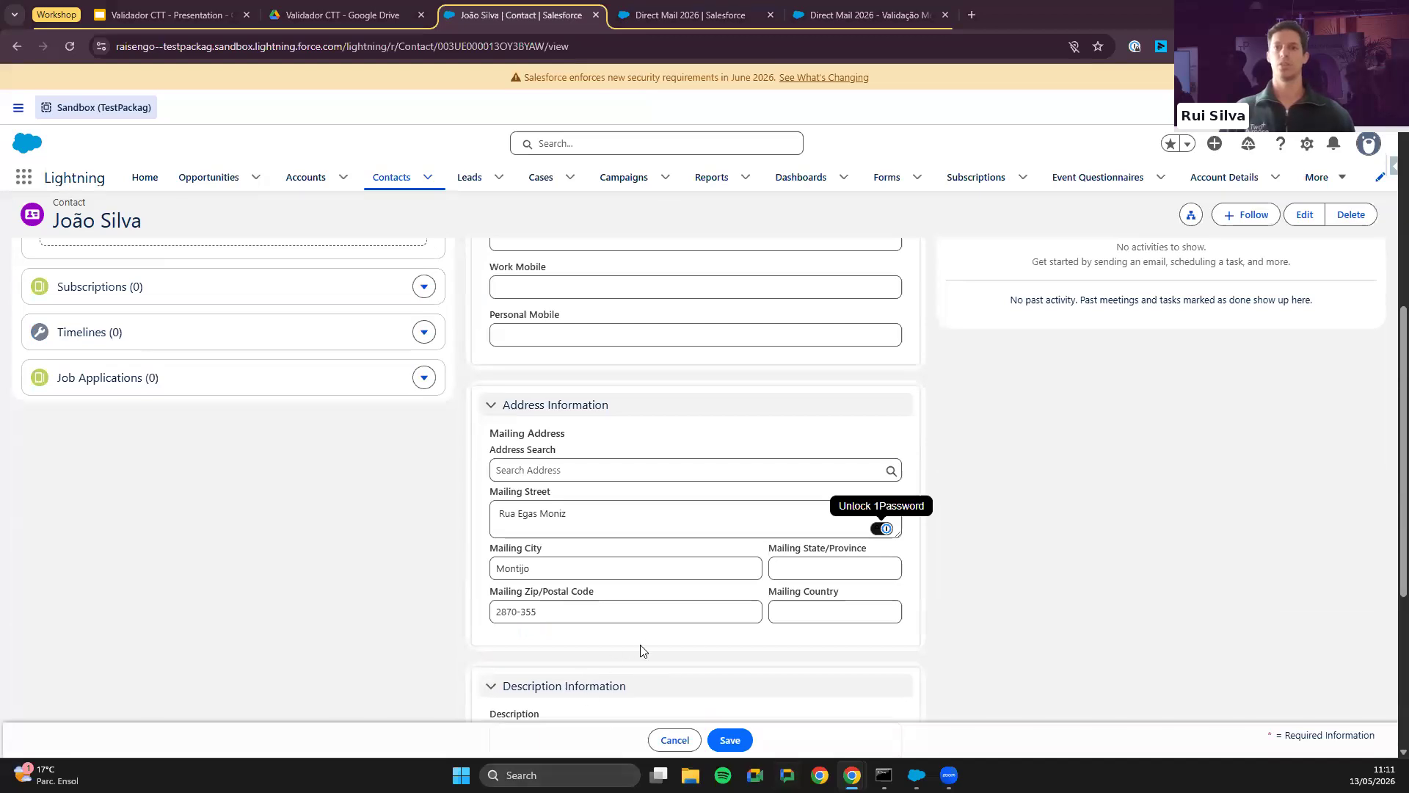
triple_click(620, 614)
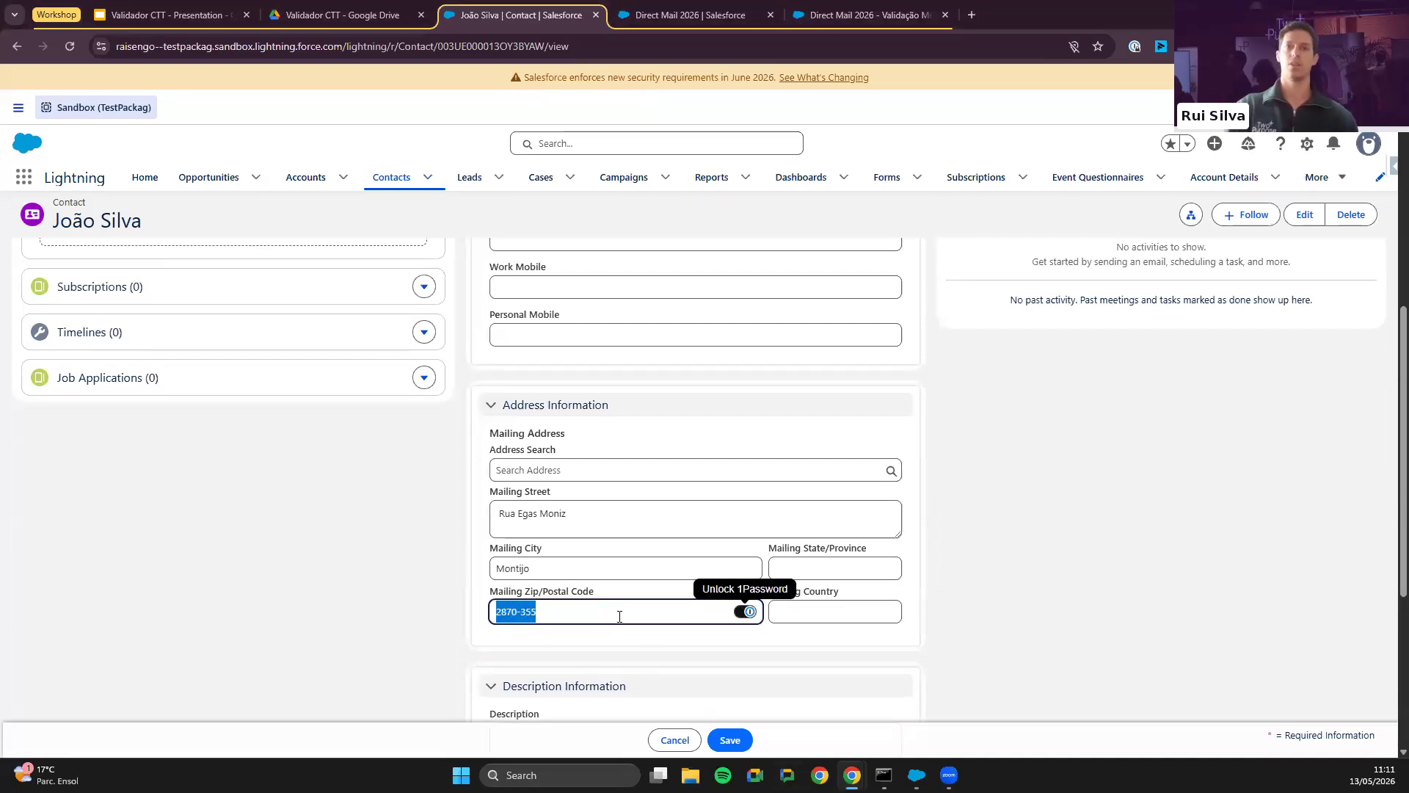
key(ctrl+v)
drag(610, 610, 424, 629)
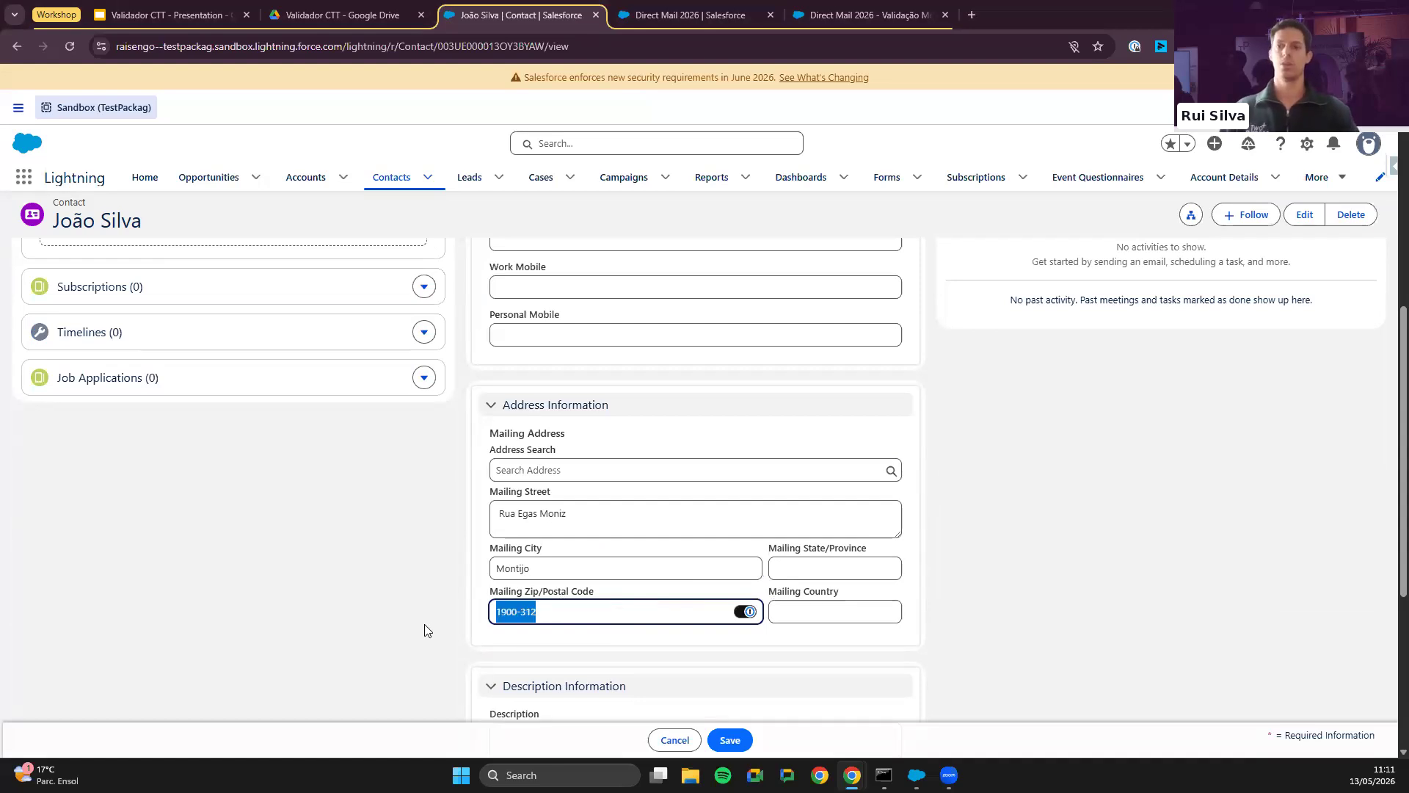
click(733, 742)
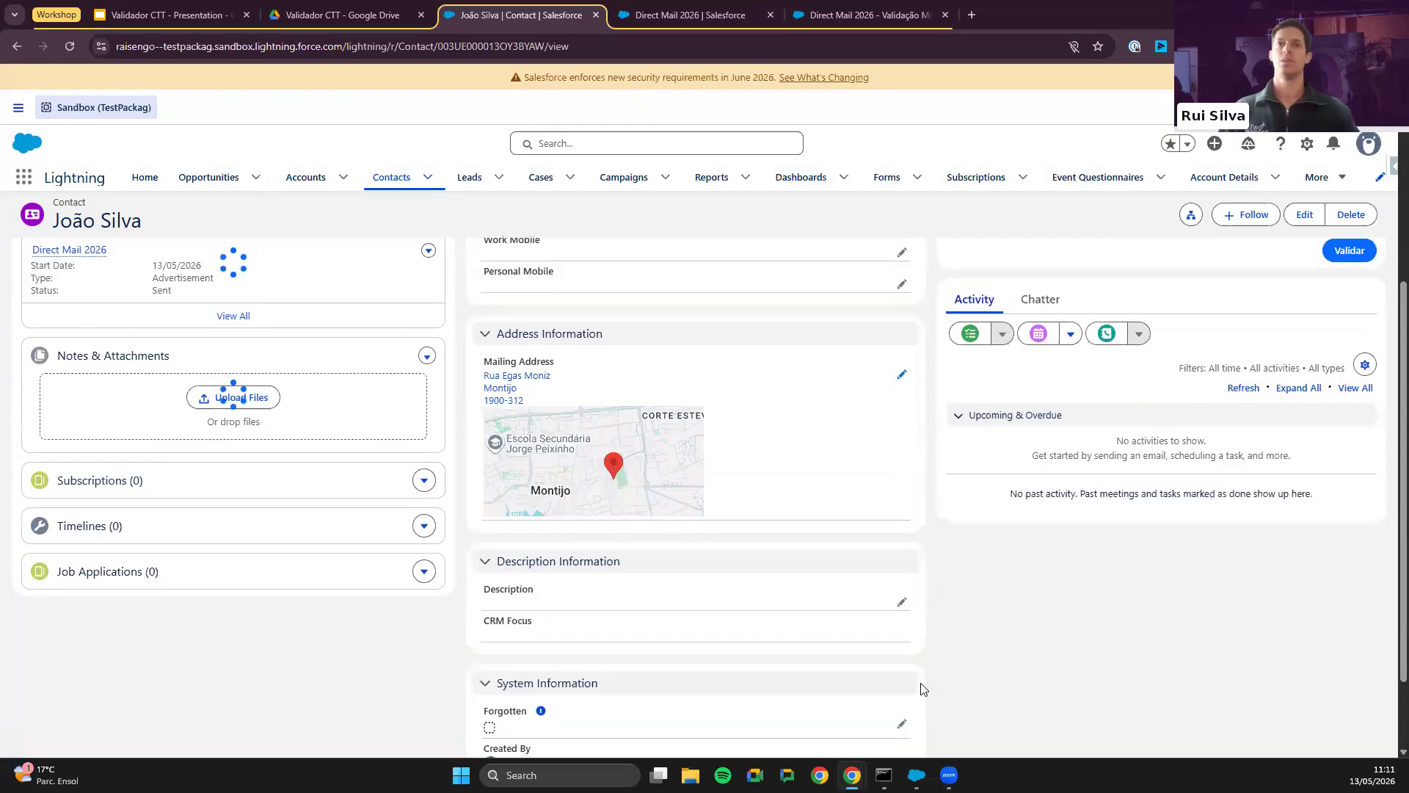
Step: Reload the contact page and check the address validation status in the CTT validator
scroll(923, 689, up, 1)
key(F5)
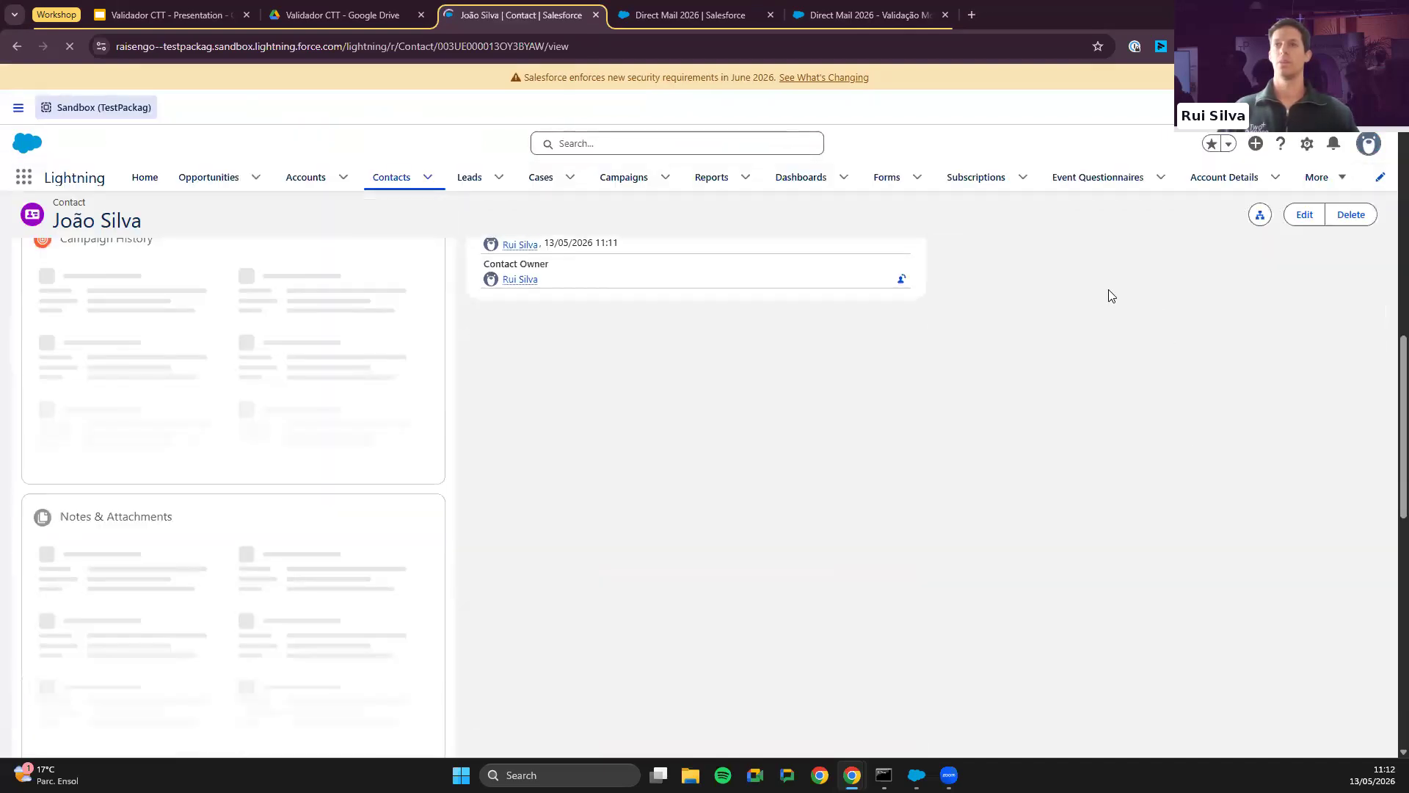
scroll(1120, 298, up, 6)
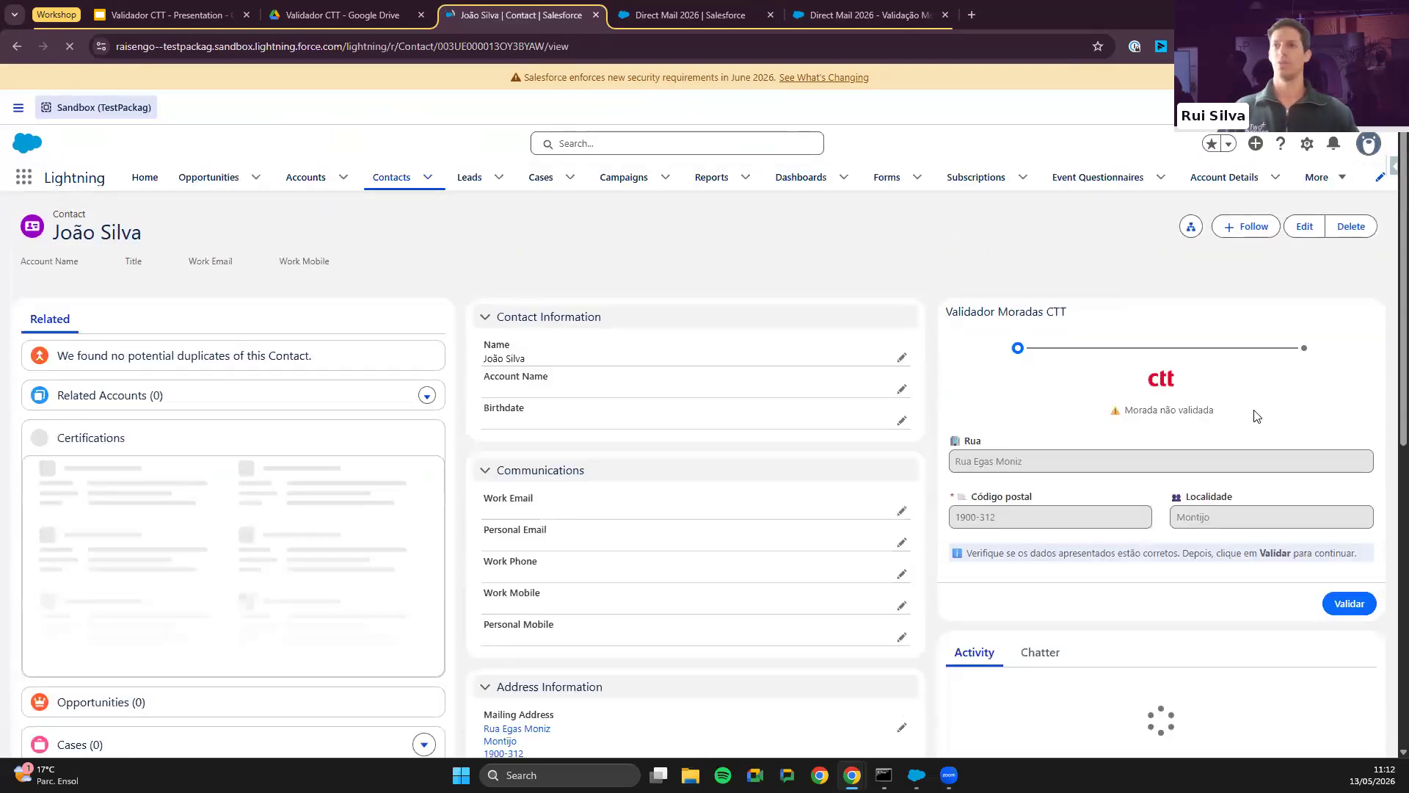
drag(1253, 413, 1063, 400)
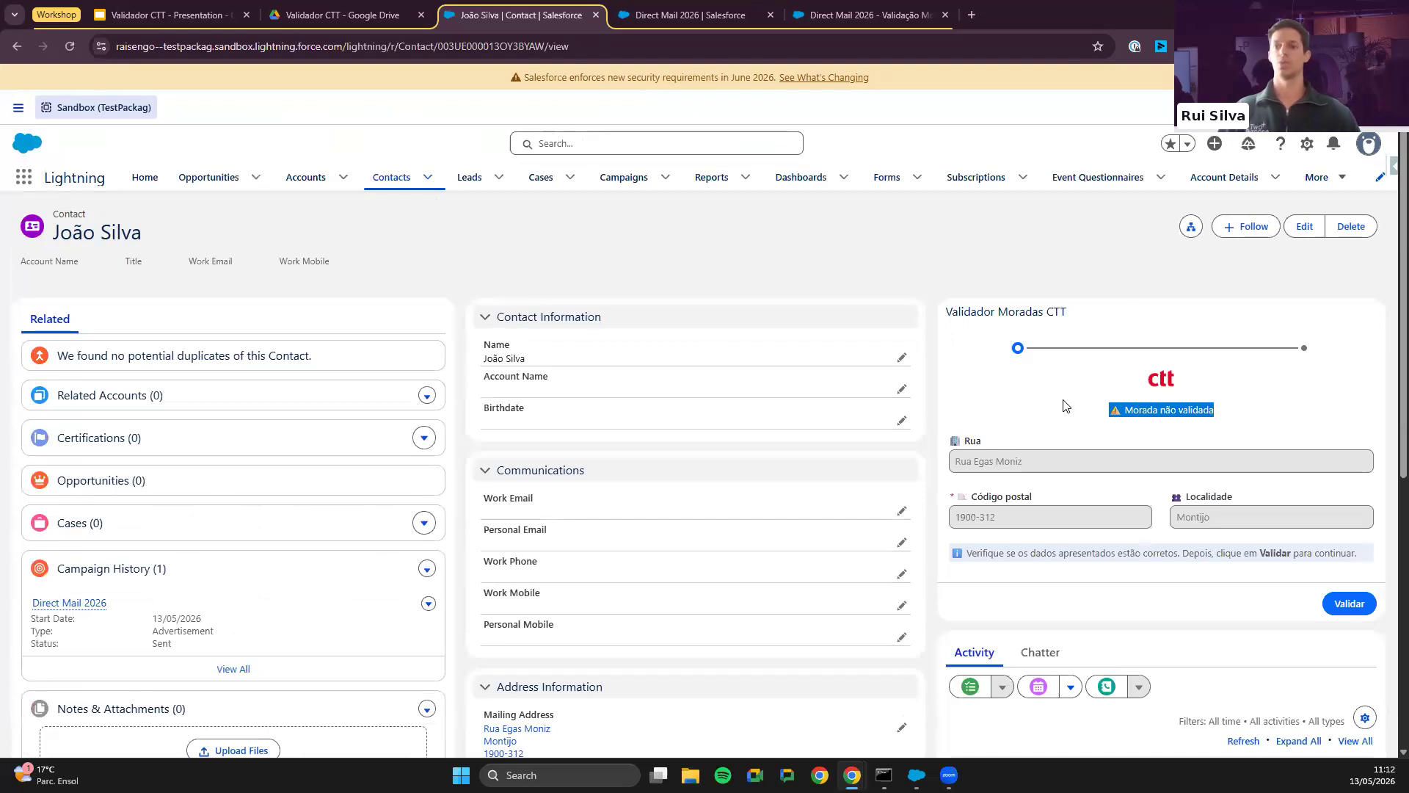
Step: Review the mailing street, city and postal code in the contact's edit form, and leave it without saving
scroll(1066, 405, down, 5)
click(902, 360)
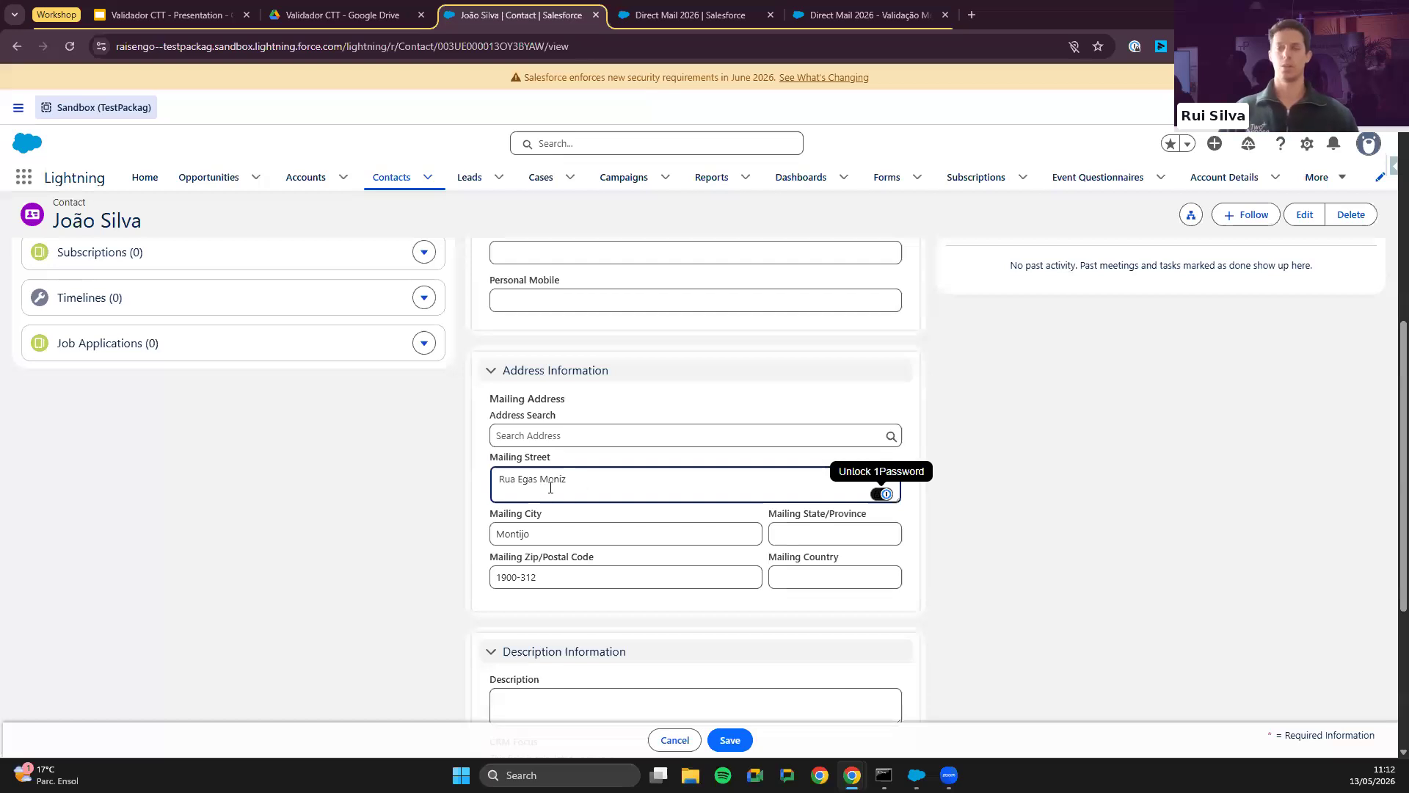
triple_click(551, 488)
key(Tab)
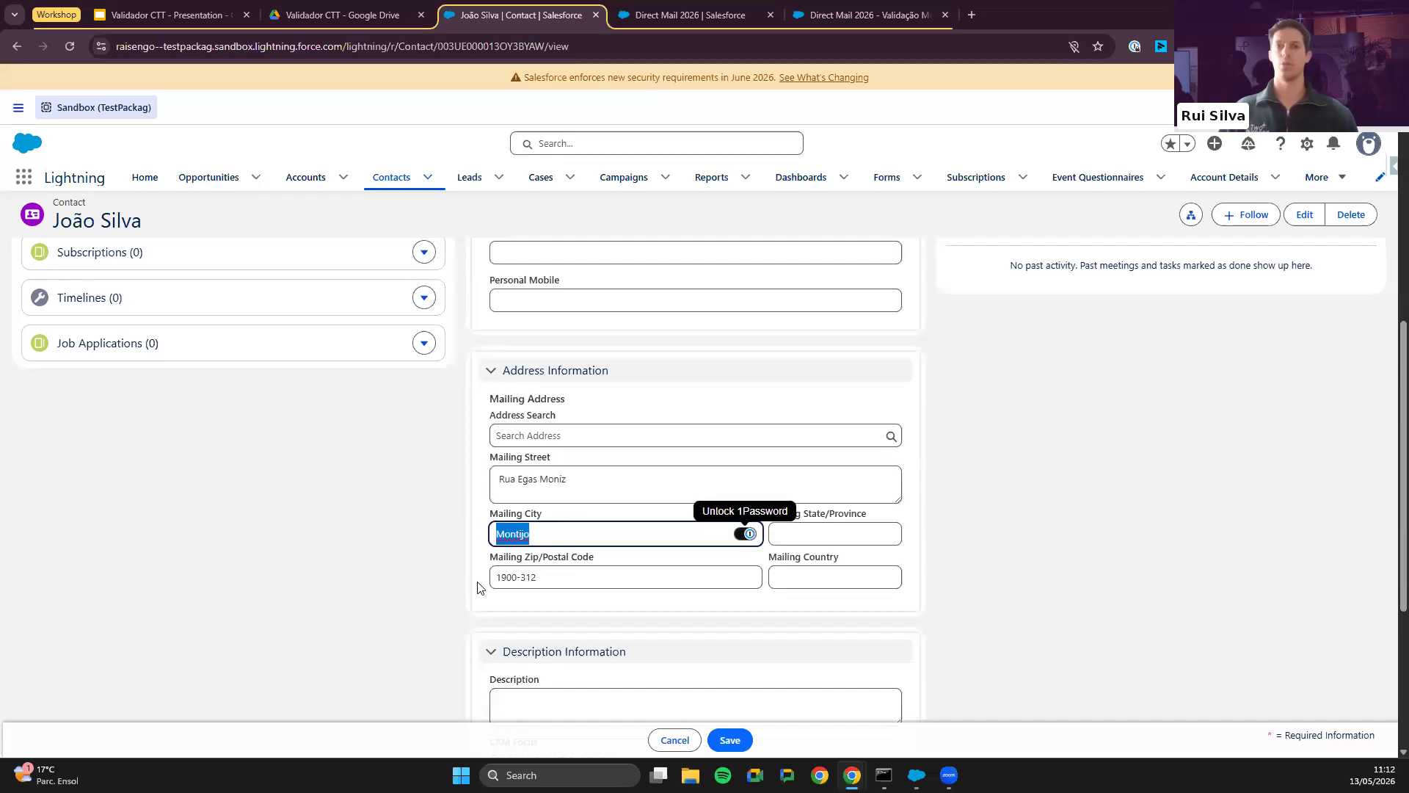
key(Tab)
scroll(1165, 556, up, 5)
click(675, 740)
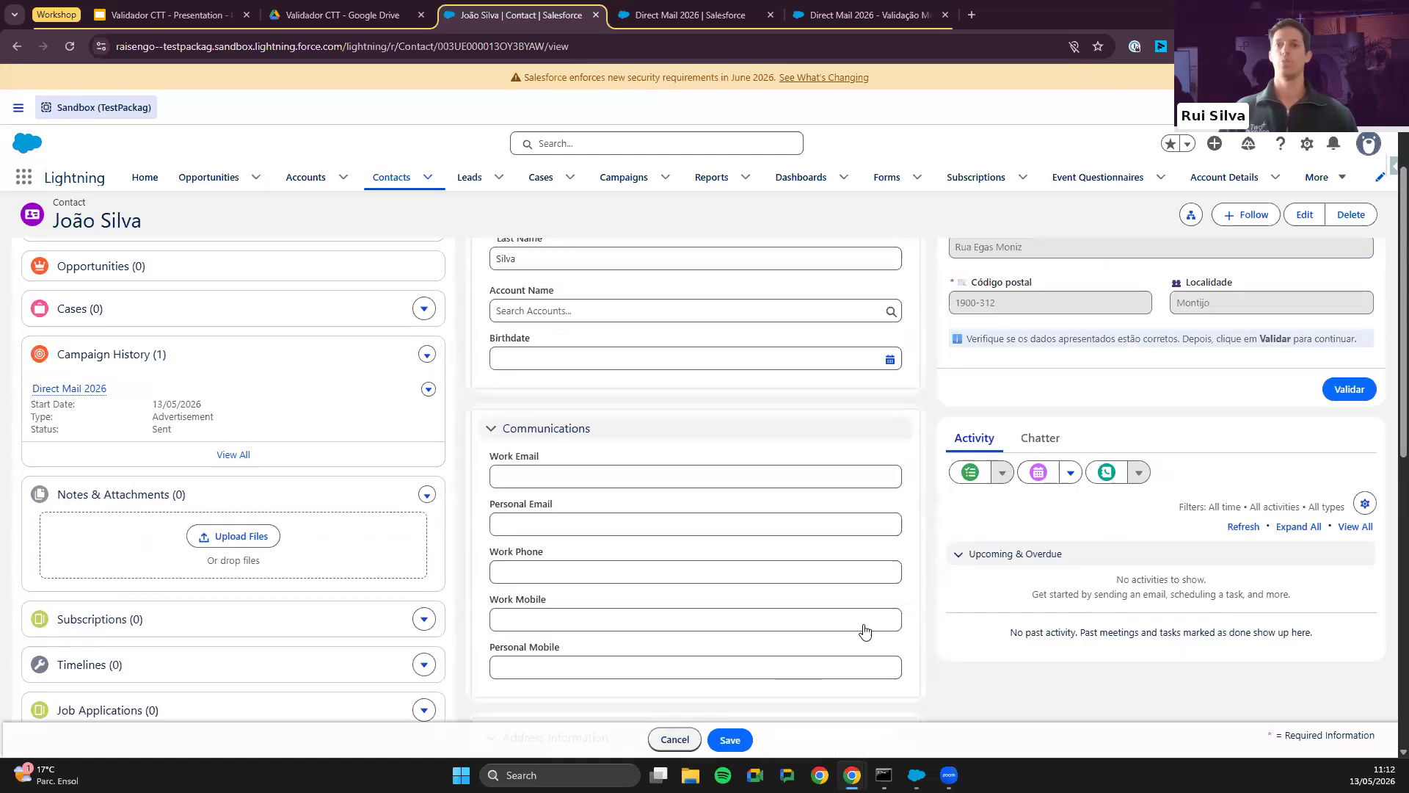
scroll(1077, 511, up, 3)
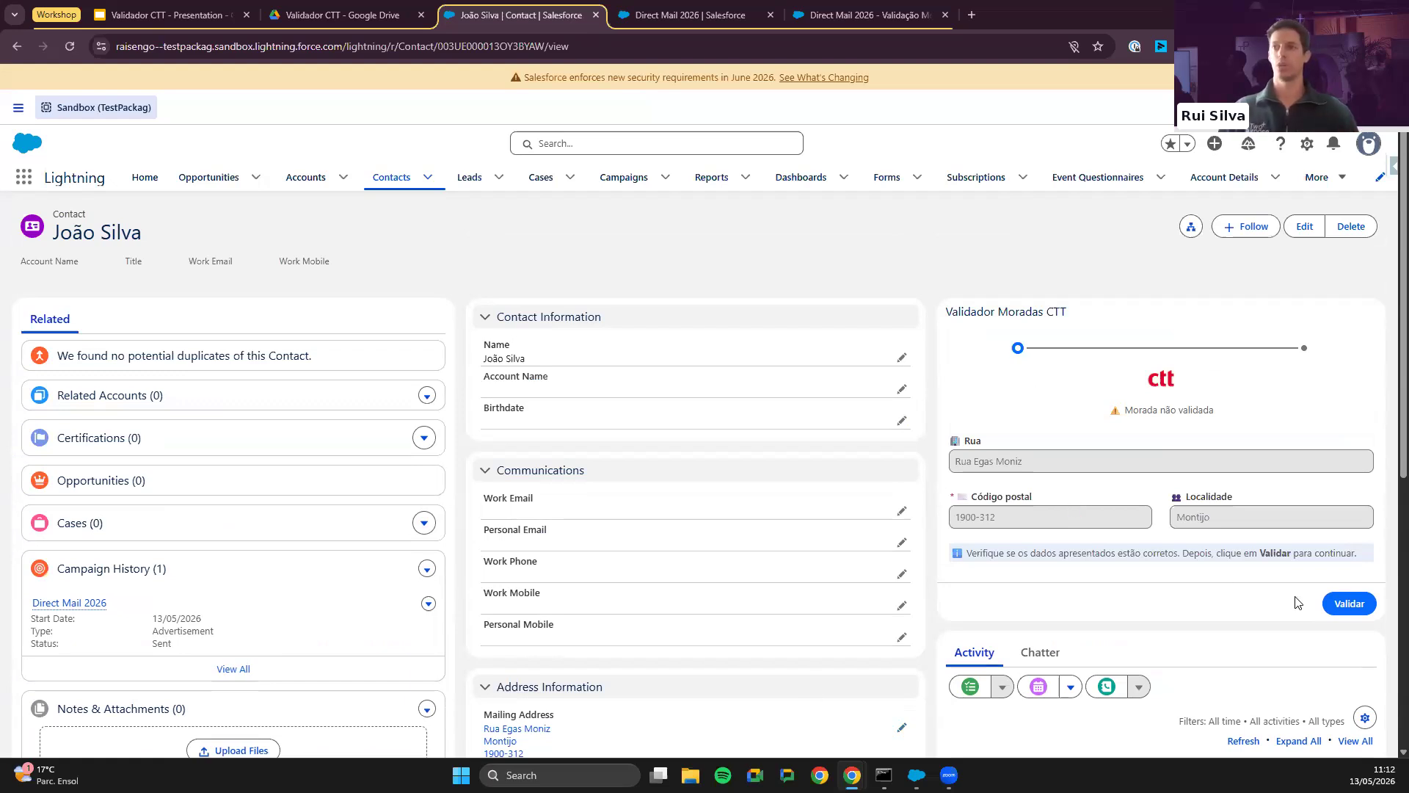
Step: Validate the contact's address with the CTT validator and examine the results for the postal code
click(1353, 609)
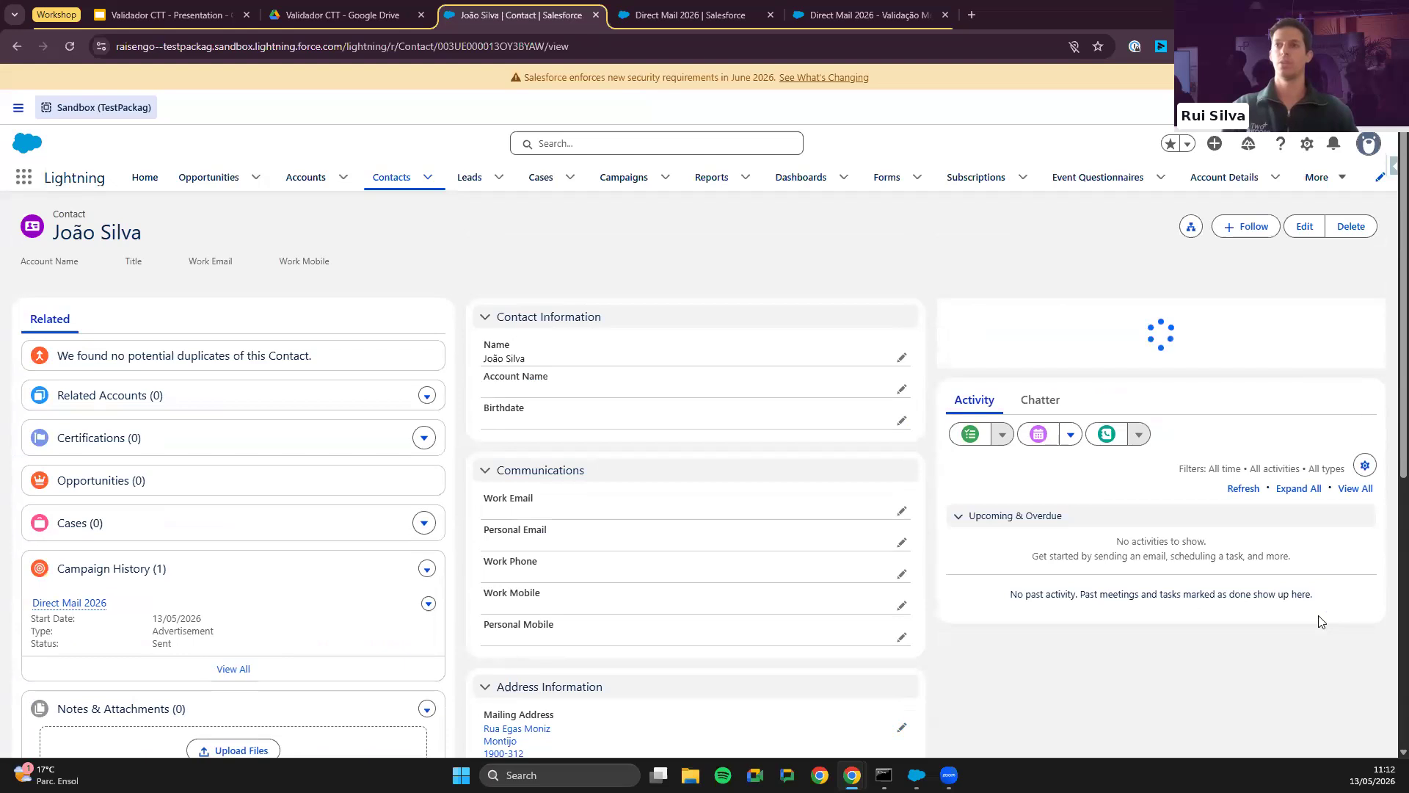
scroll(1260, 528, down, 2)
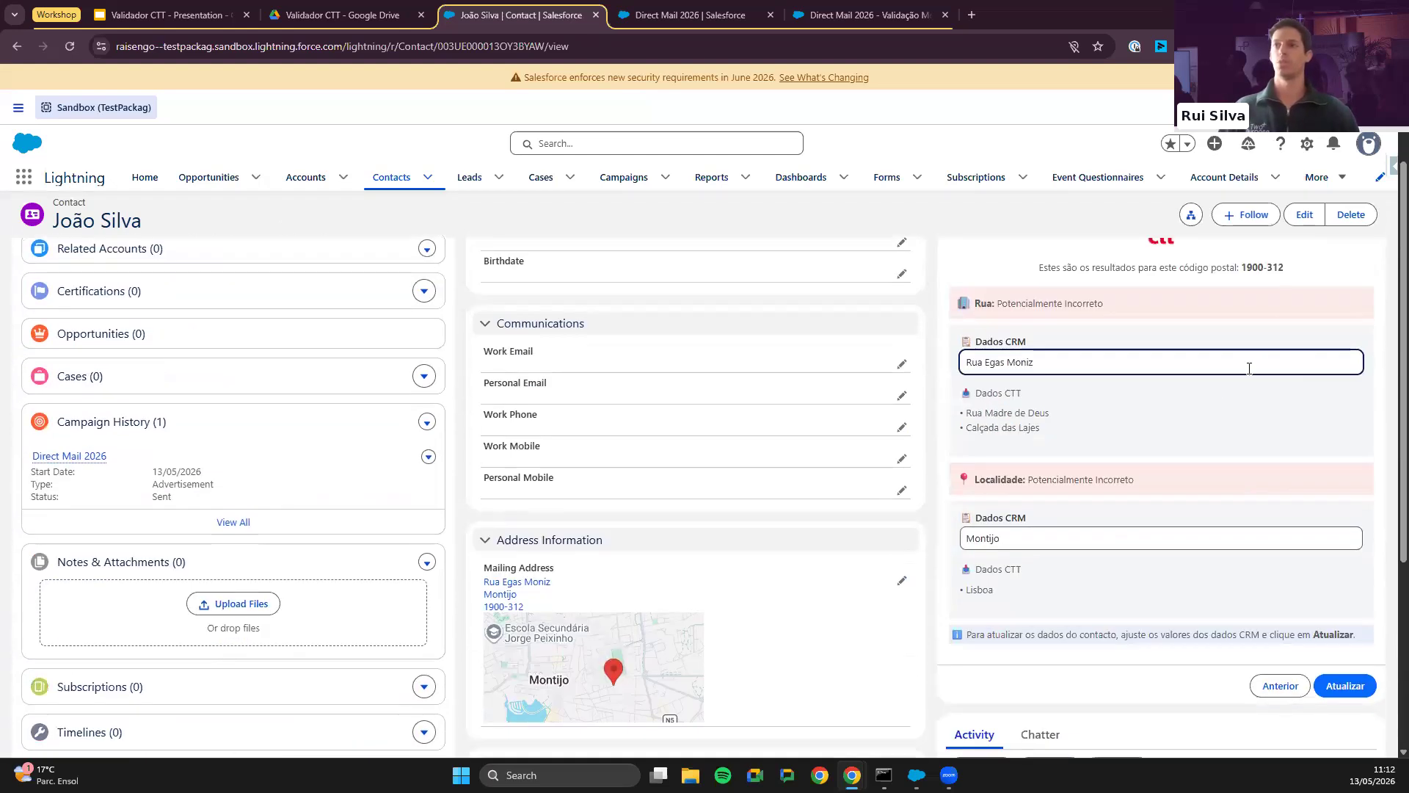
drag(1295, 273, 1249, 270)
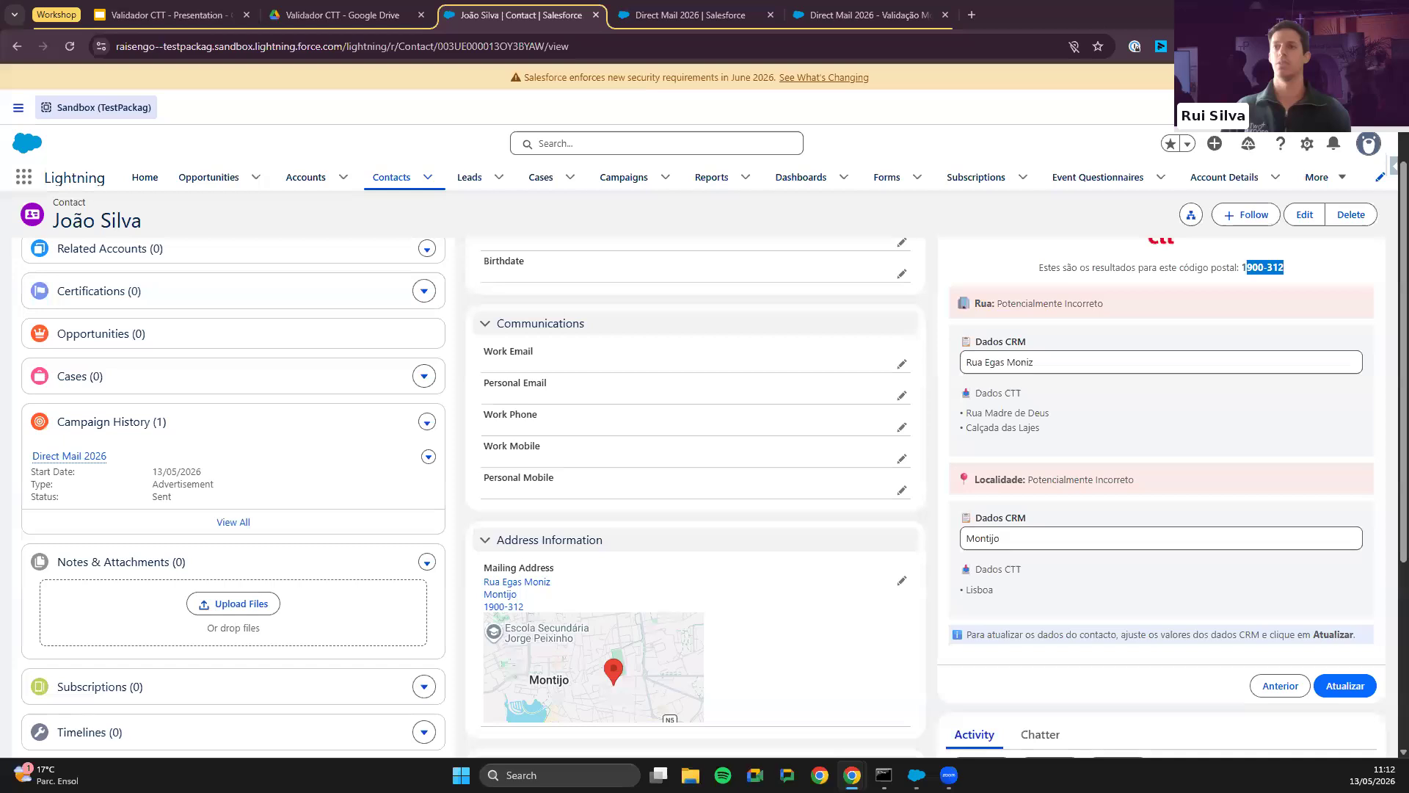
scroll(1177, 645, up, 1)
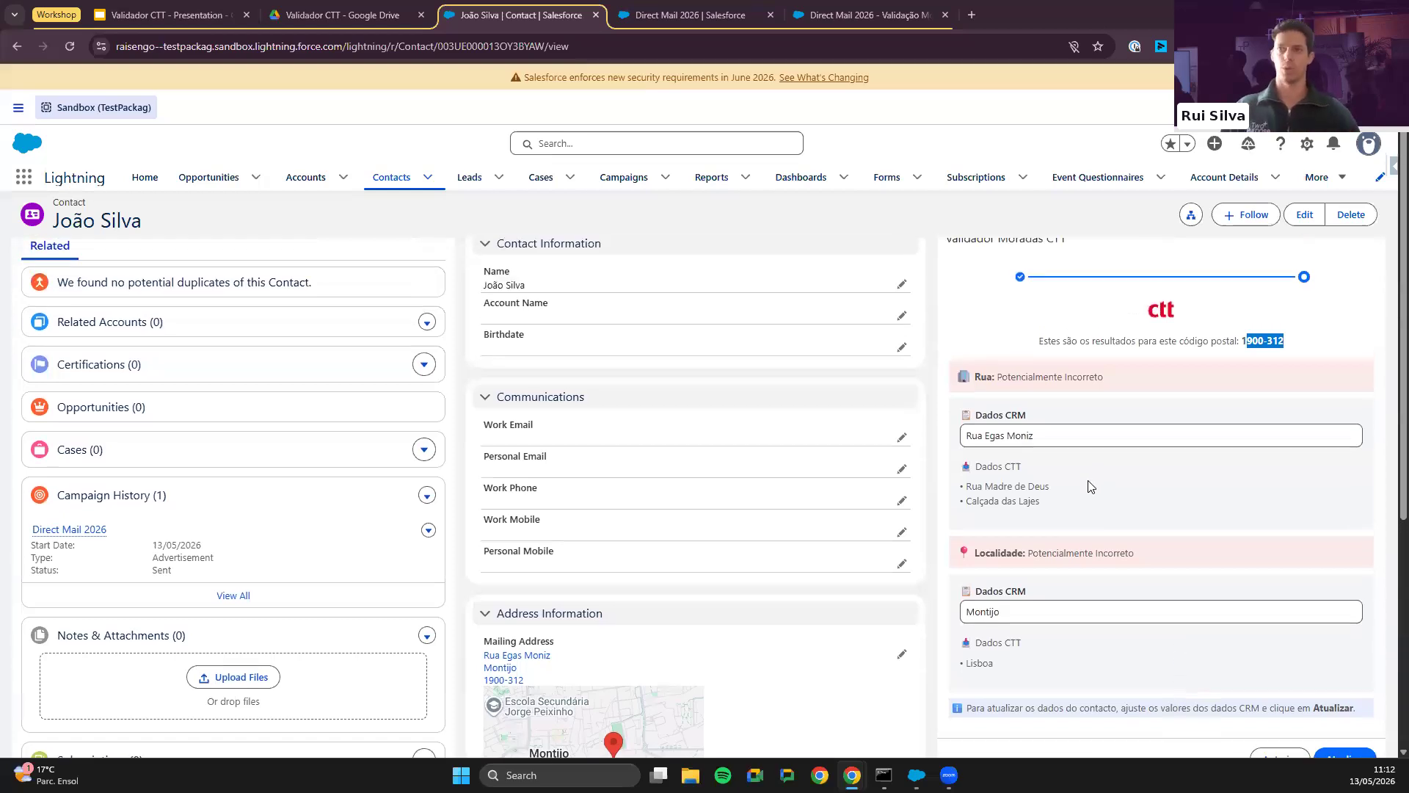
Step: Replace the CRM street with the first street CTT lists and the CRM locality with the CTT locality
drag(1090, 486, 967, 486)
key(ctrl+c)
triple_click(1049, 433)
key(ctrl+v)
double_click(985, 665)
key(ctrl+c)
triple_click(1051, 610)
key(ctrl+v)
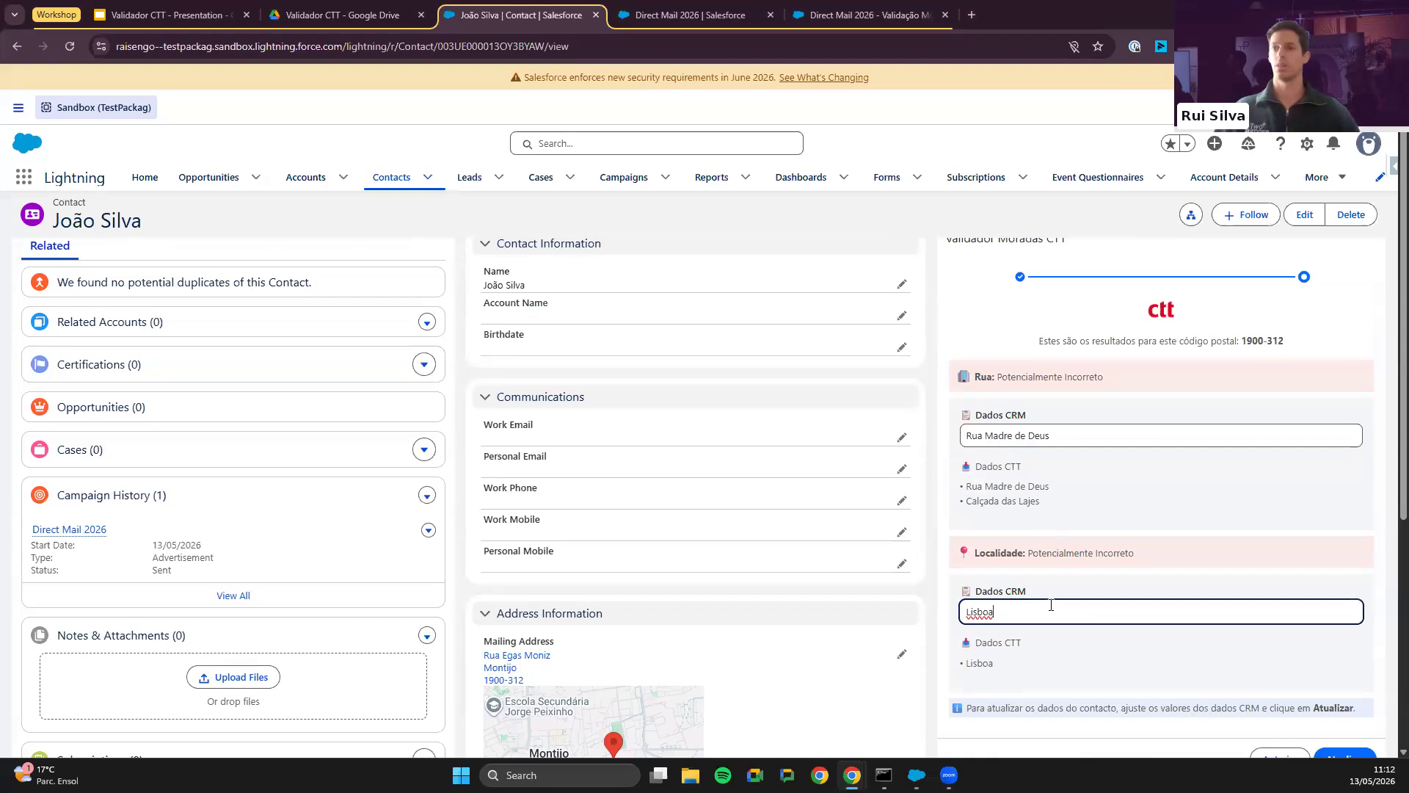
Step: Update the contact with the corrected street and locality, and finalize the CTT validation
click(1115, 648)
scroll(1116, 648, down, 1)
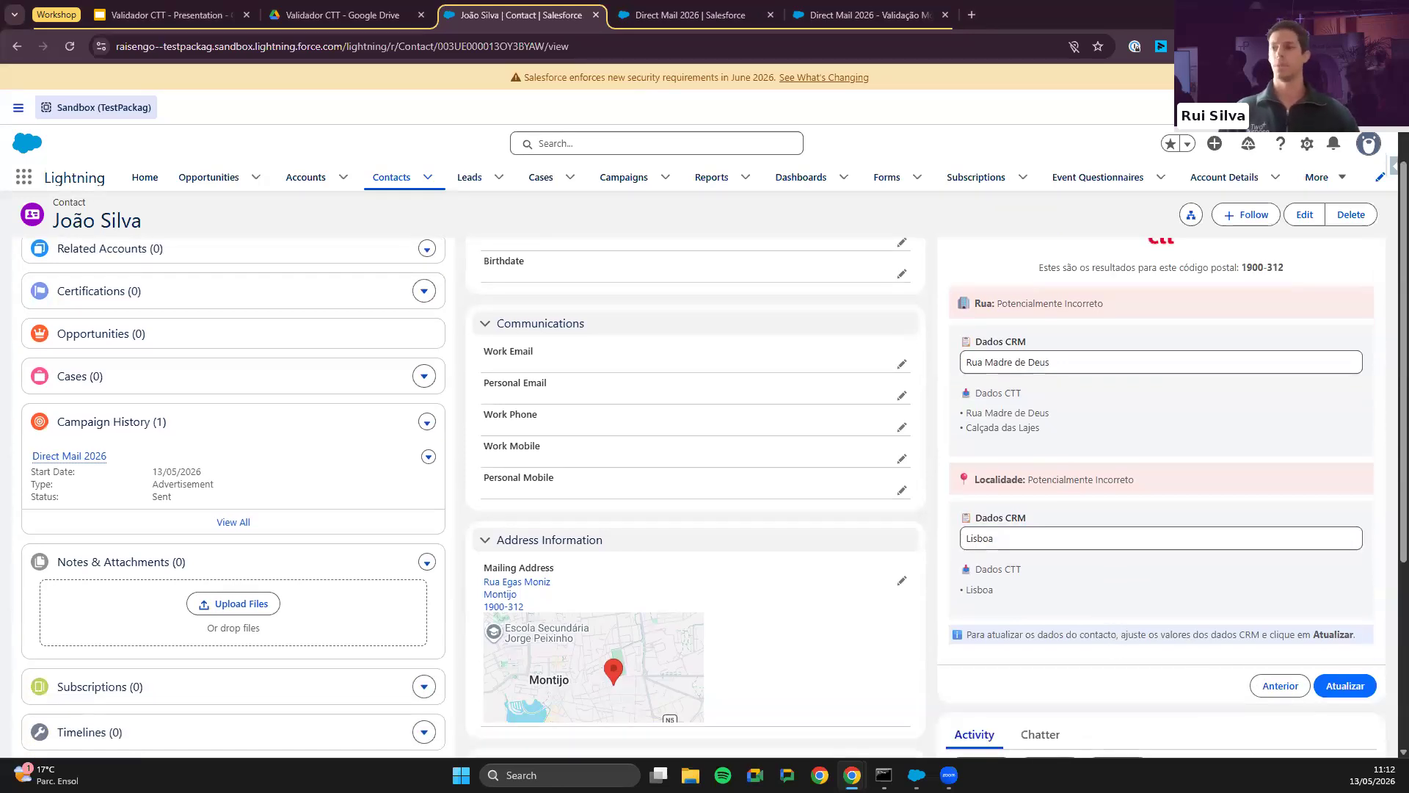
click(1346, 690)
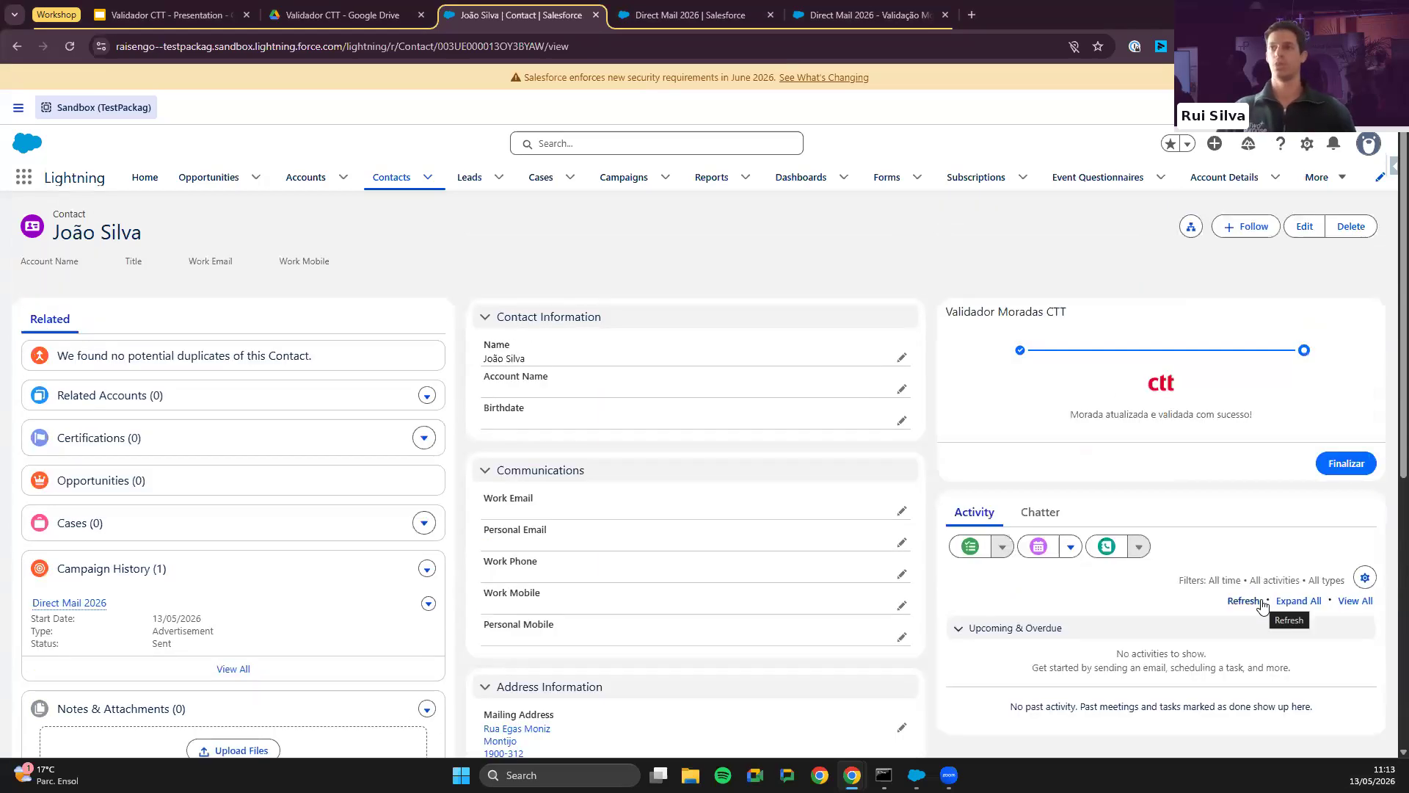
click(1343, 463)
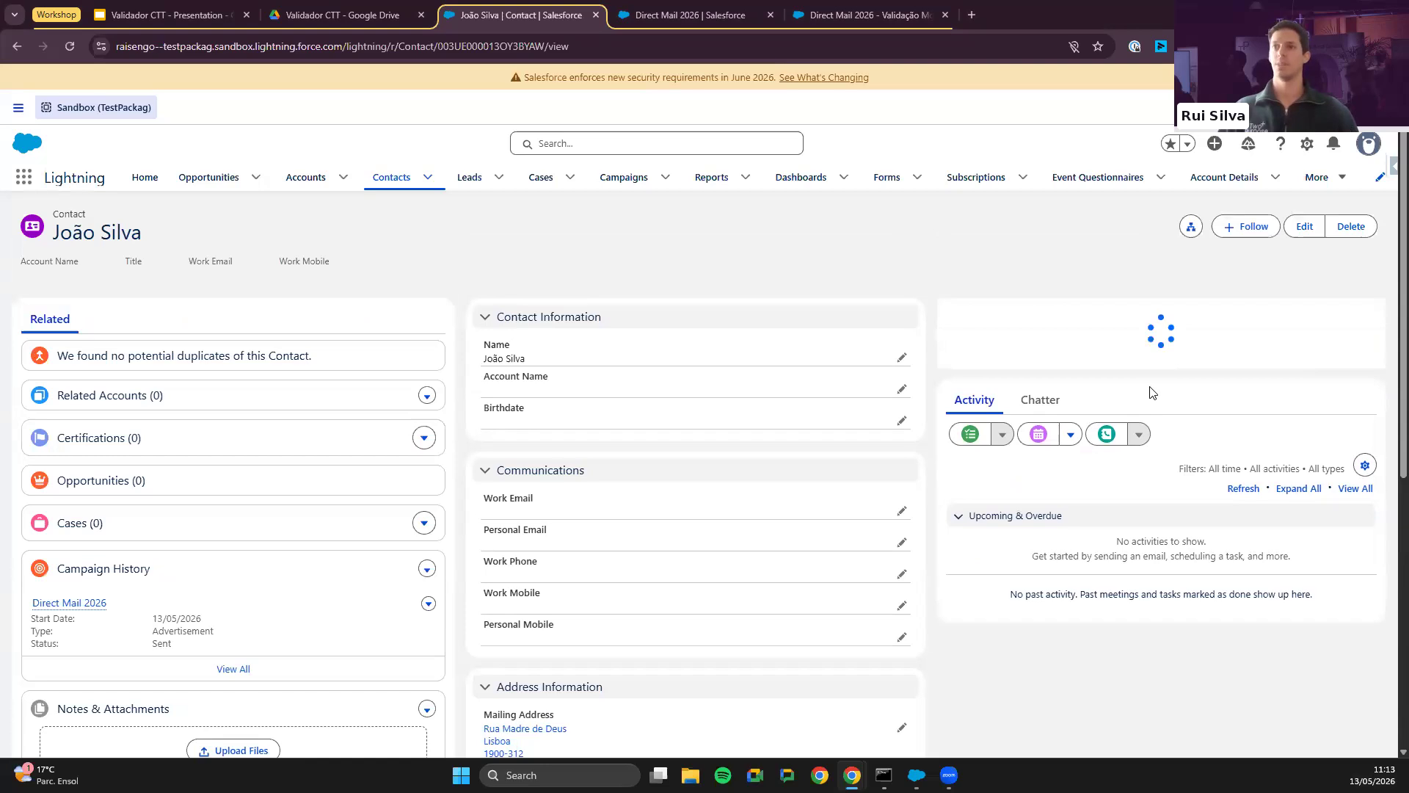
Step: Check the new validation status and date in the CTT validator and the contact's updated mailing address
drag(1095, 409, 1167, 410)
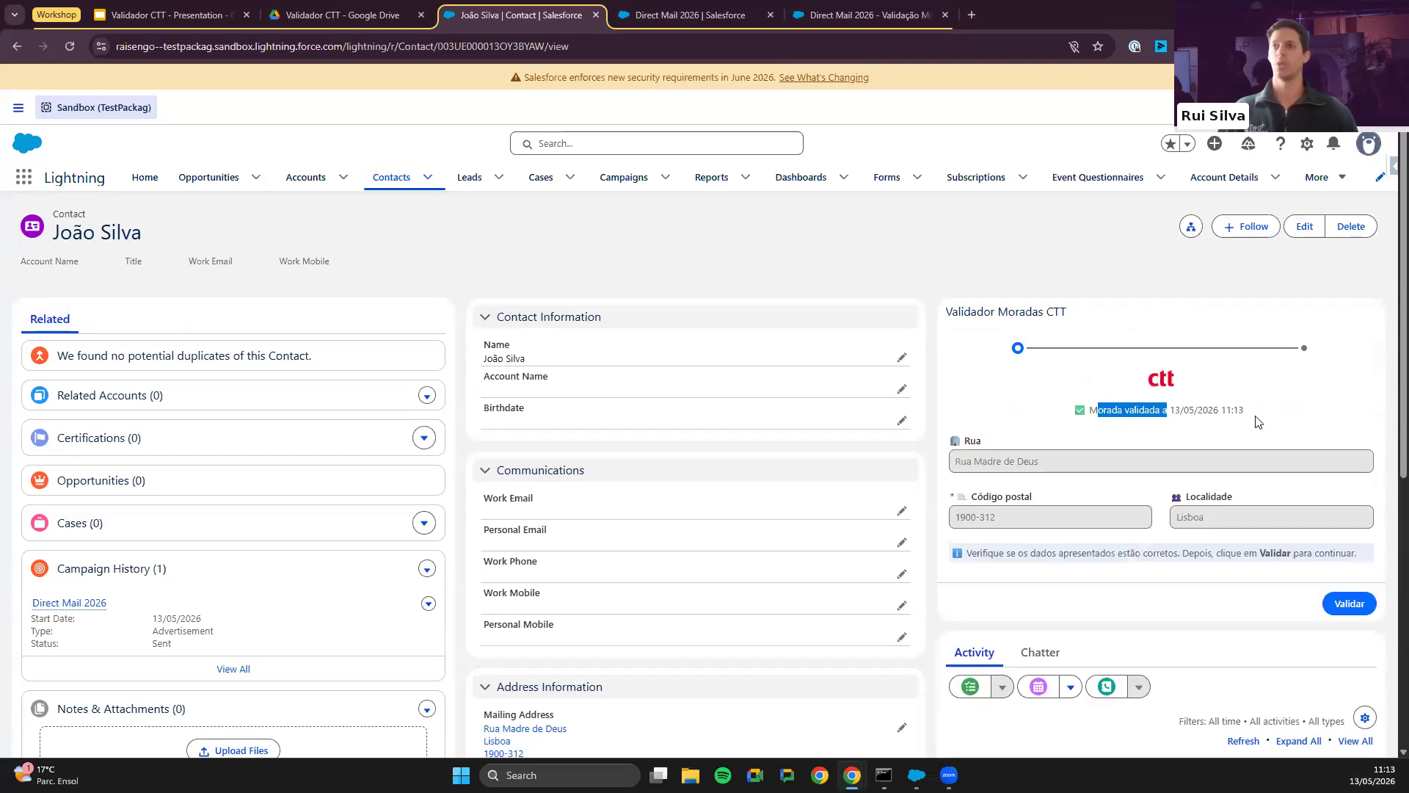
scroll(1193, 400, down, 2)
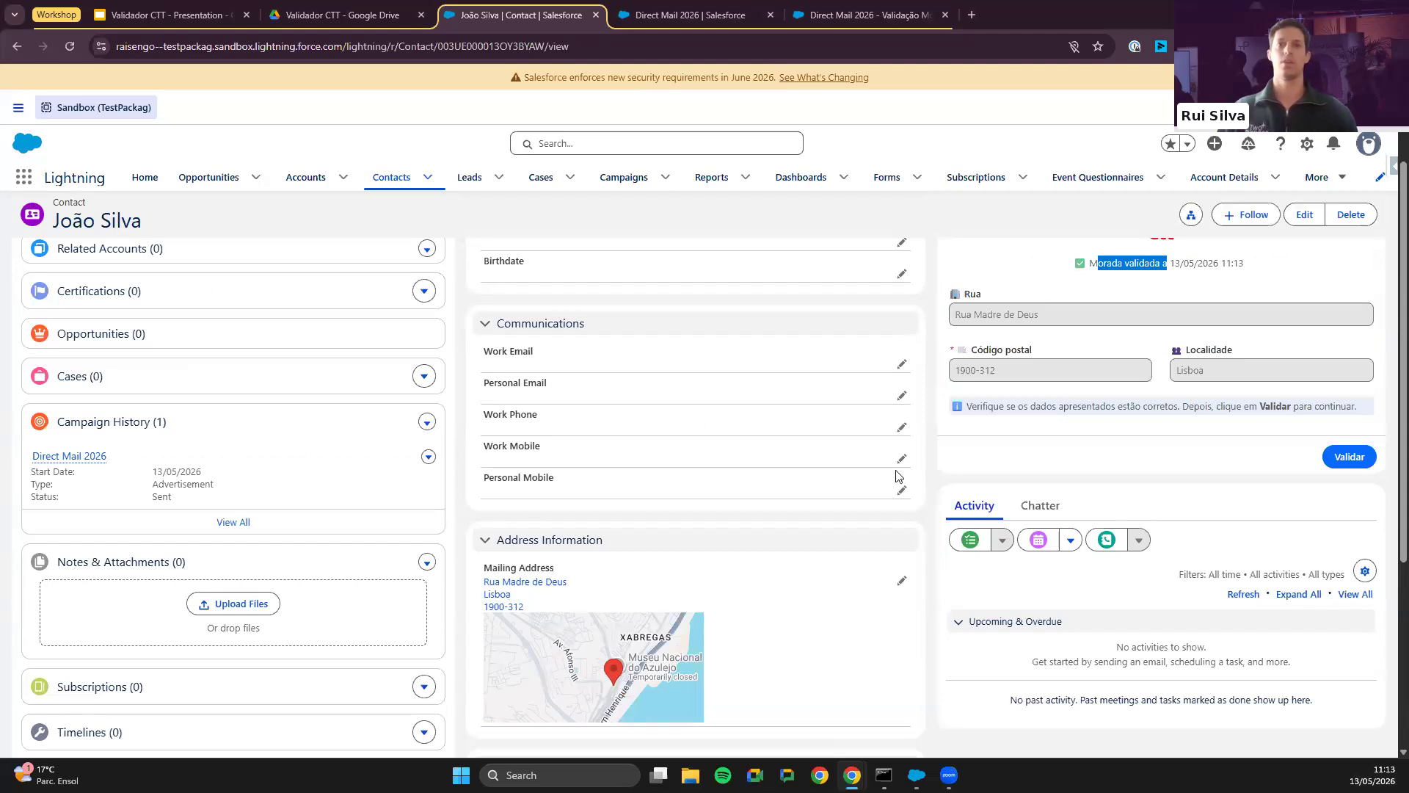
scroll(1193, 395, down, 2)
mouse_move(579, 461)
mouse_down()
mouse_move(499, 448)
mouse_move(582, 447)
mouse_move(591, 466)
mouse_up()
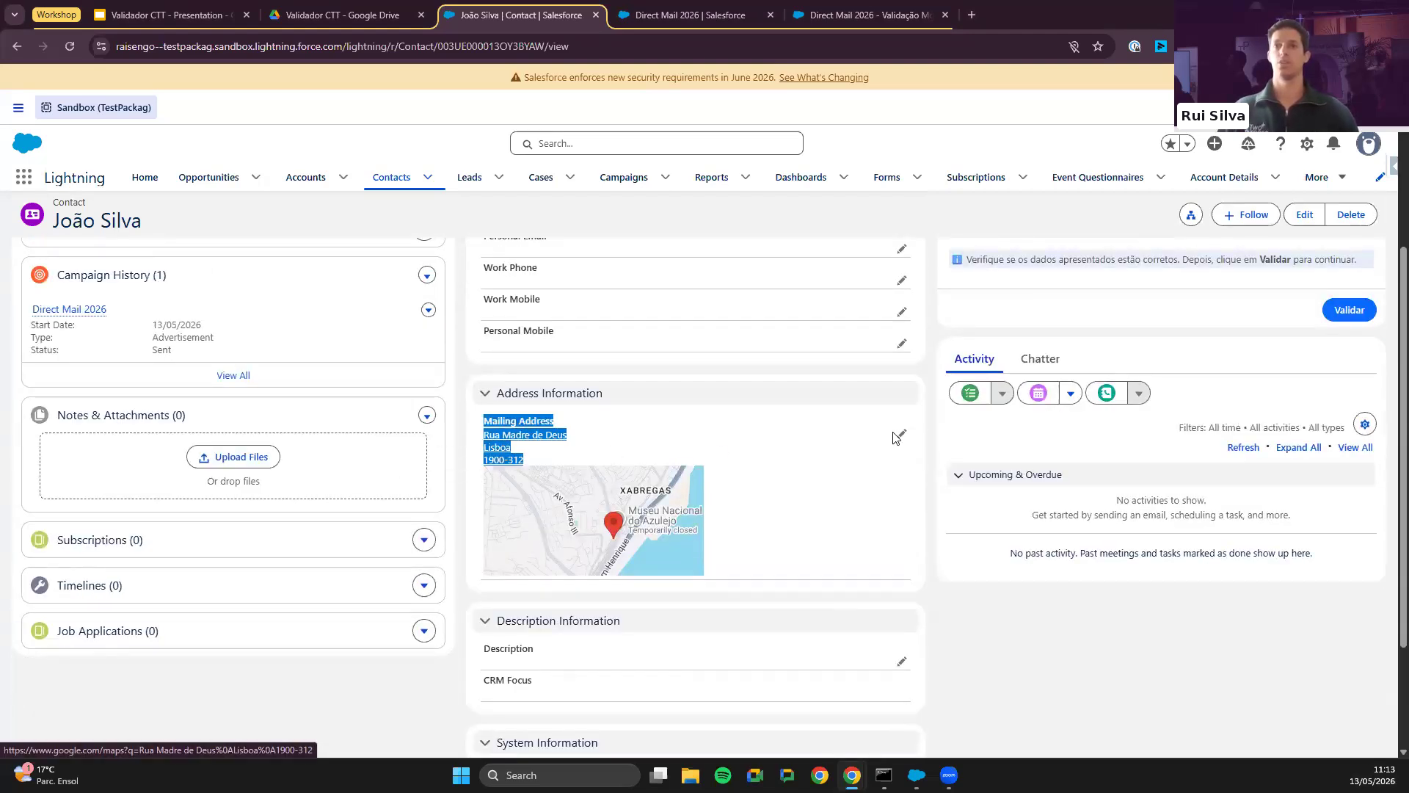
Step: Open the updated mailing address for editing, inspect its postal code, street and city, and cancel the edit
click(902, 434)
drag(554, 531, 445, 533)
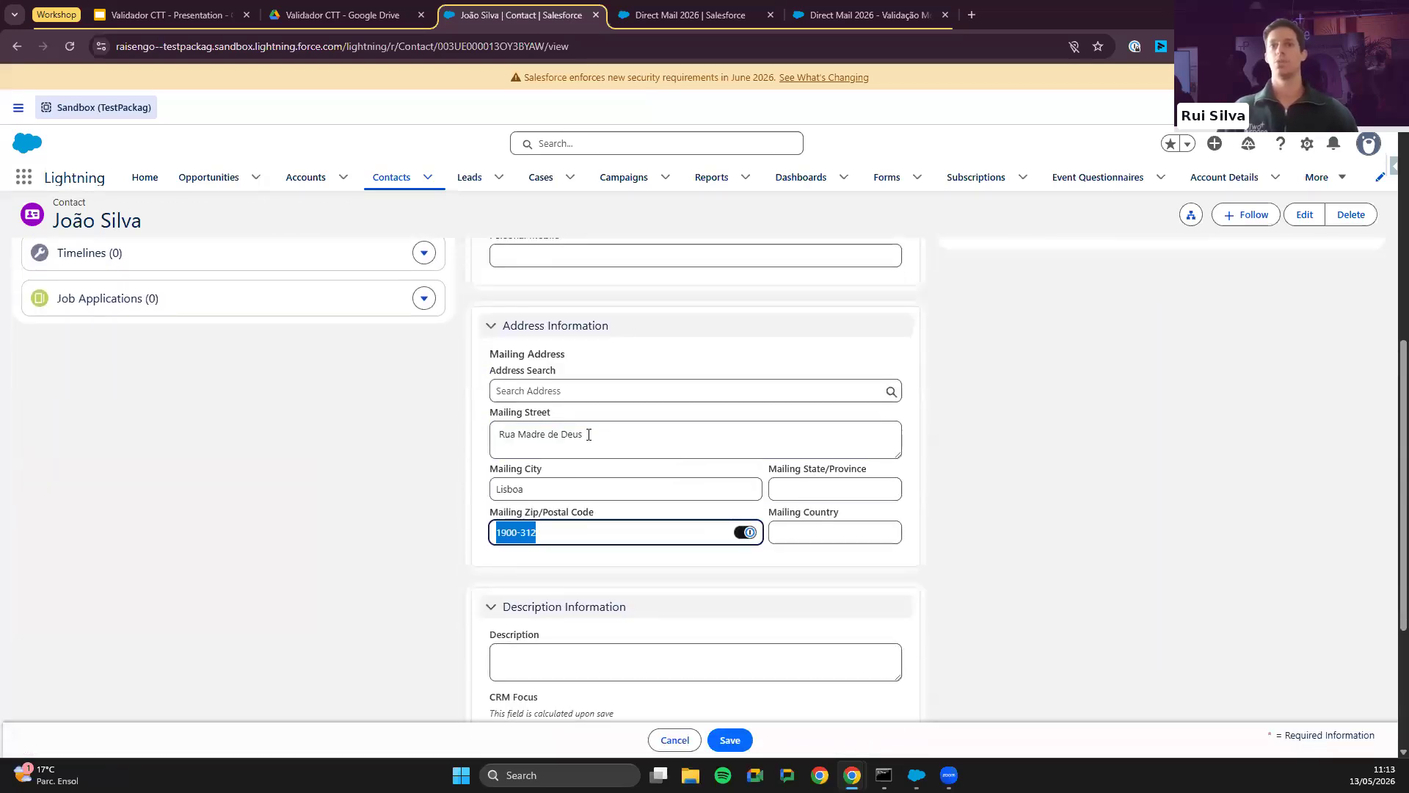
drag(589, 433, 472, 455)
key(Tab)
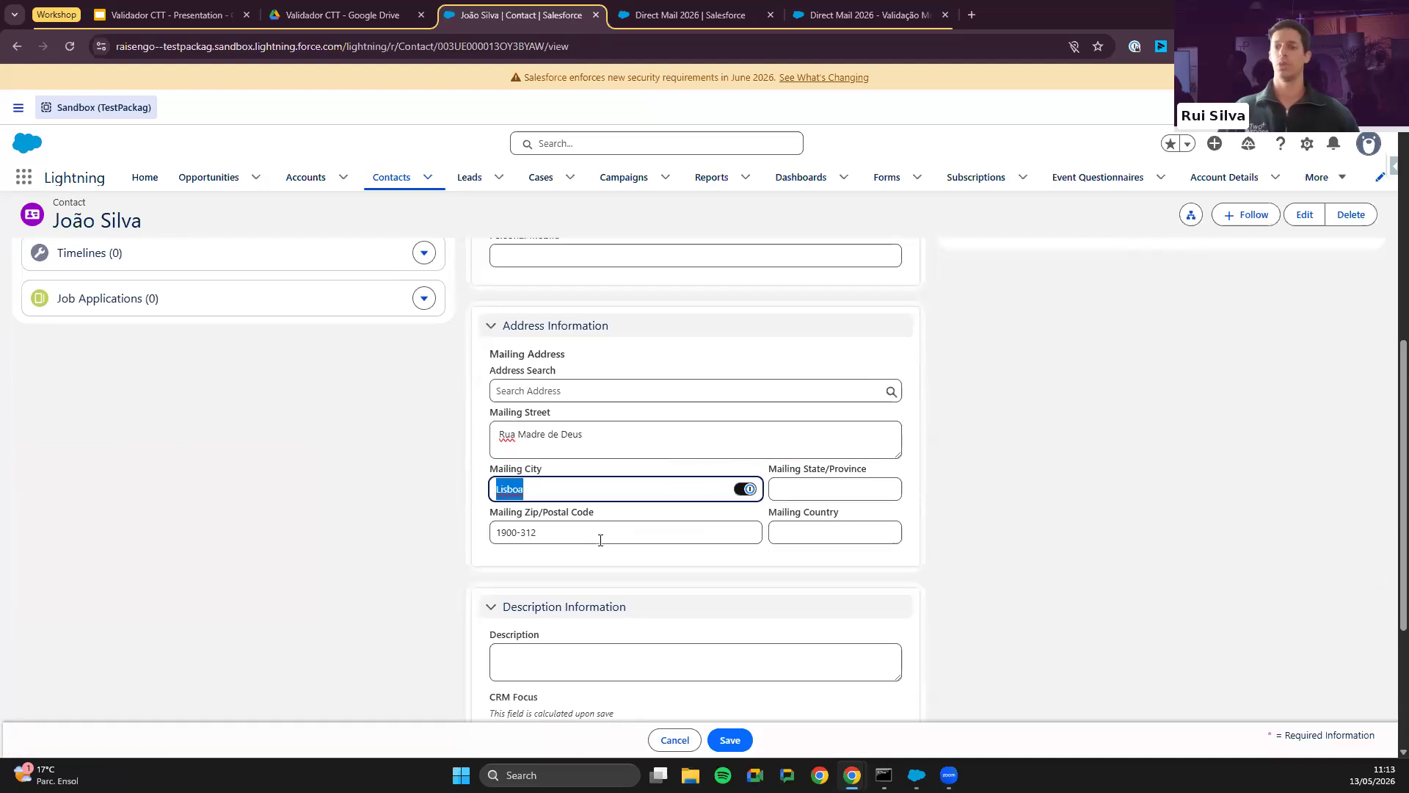
click(672, 740)
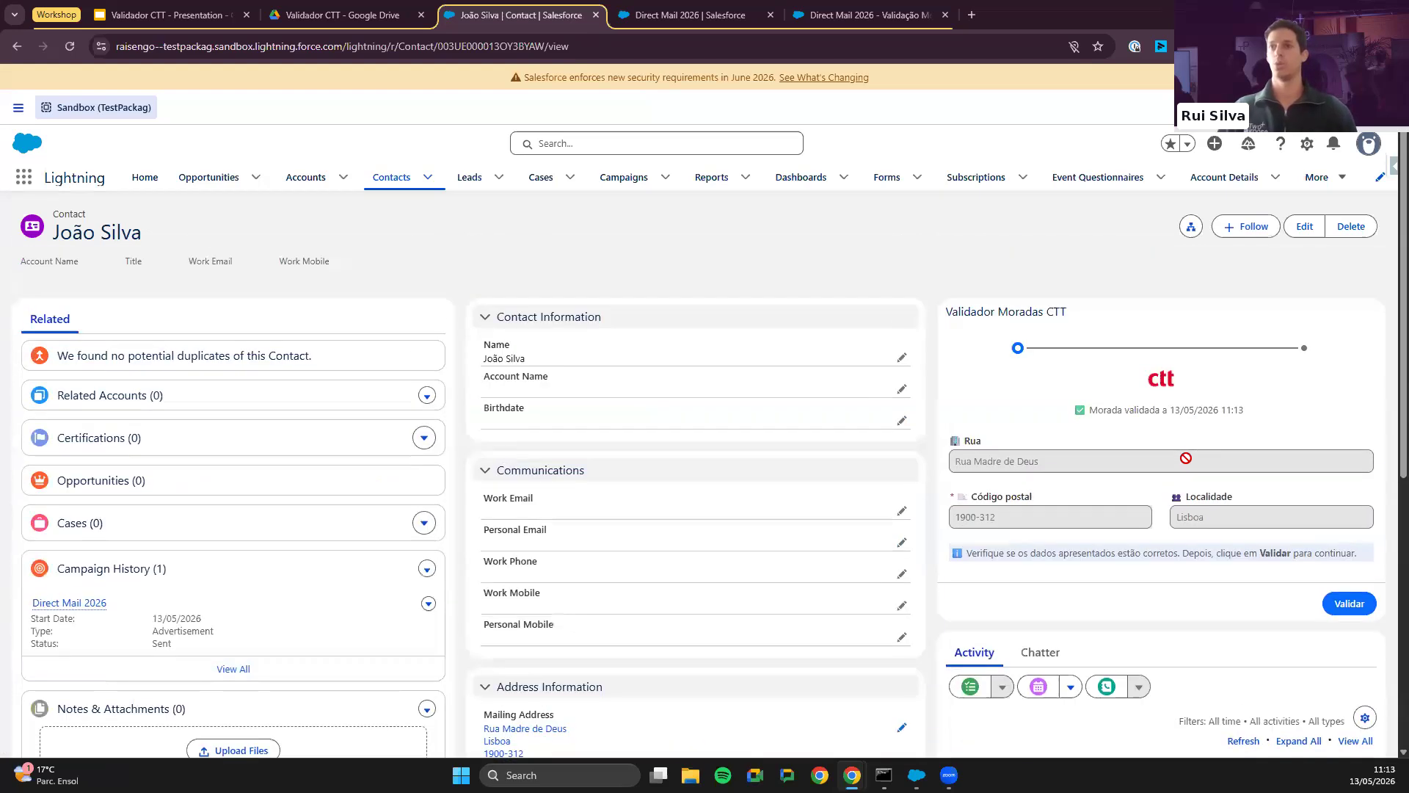
Step: Compare the street and validation date in the CTT validator with the contact's mailing address and map
drag(1289, 553, 1167, 479)
scroll(566, 569, down, 2)
scroll(566, 570, down, 2)
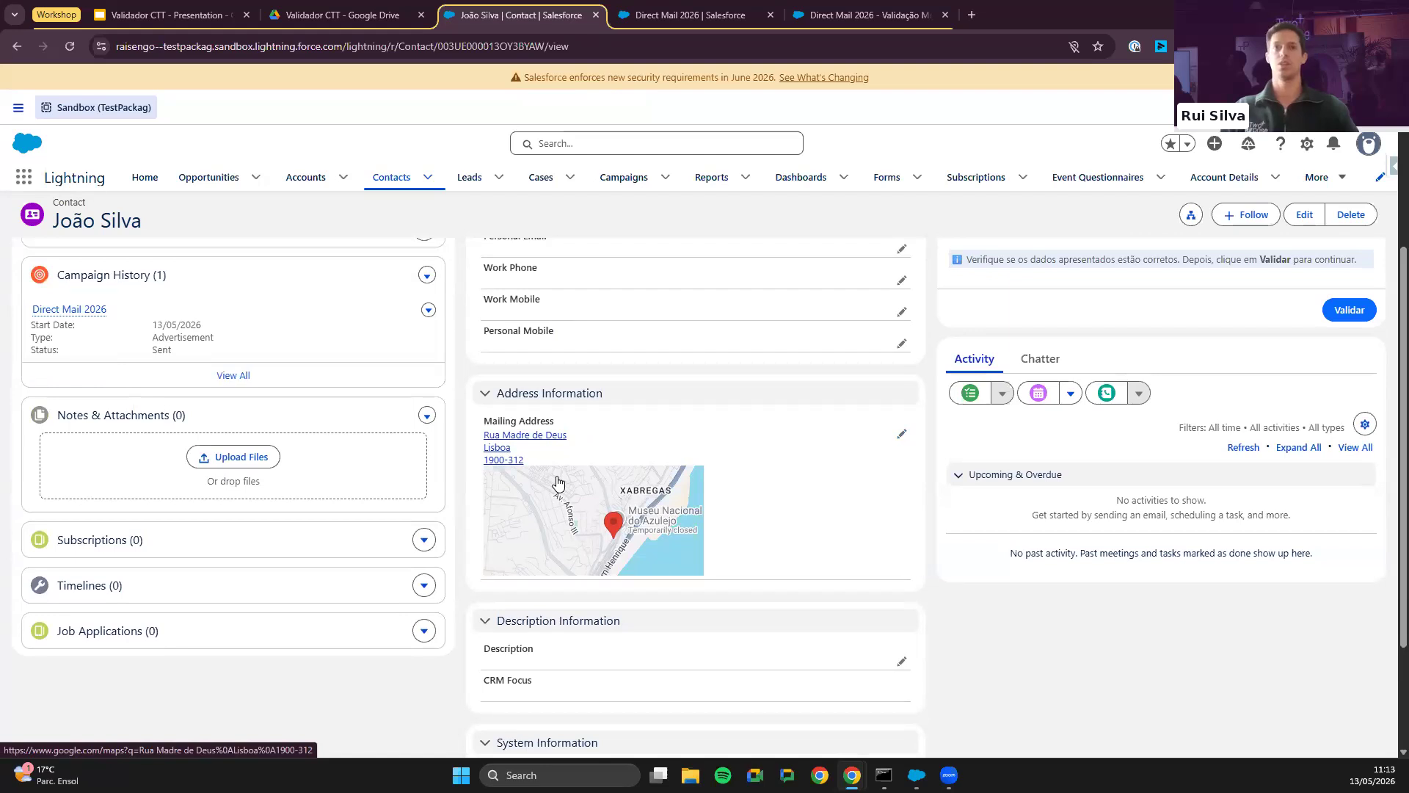
scroll(558, 482, up, 3)
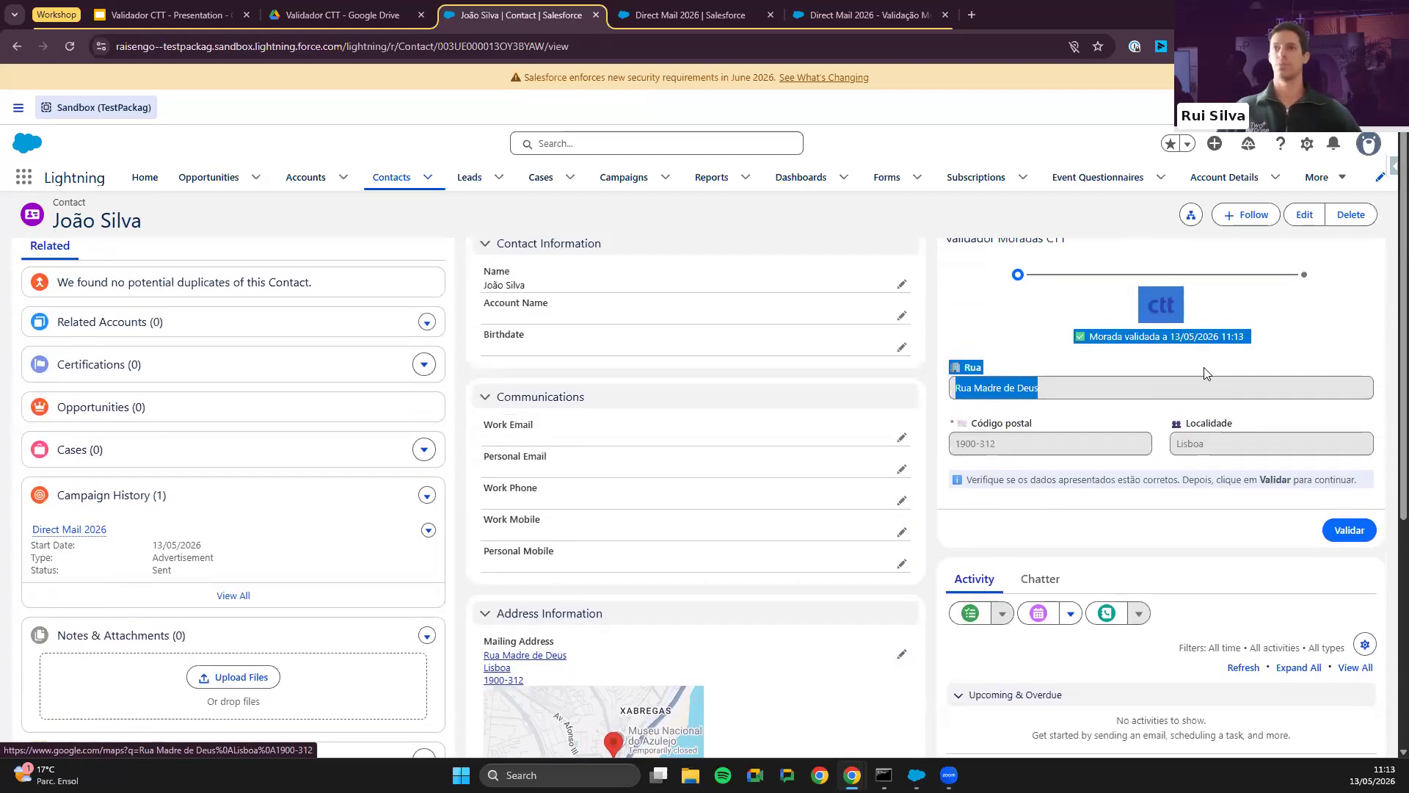
click(1199, 354)
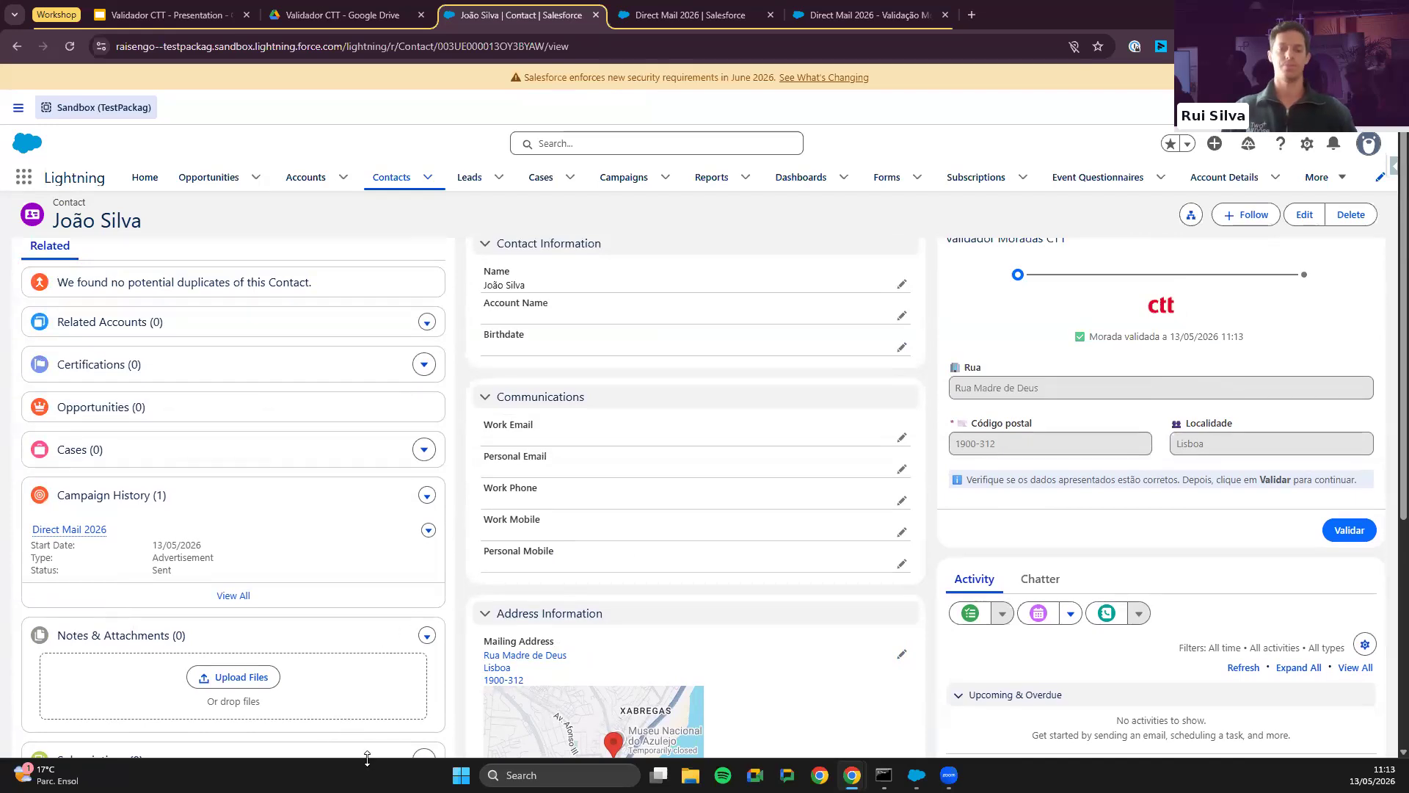
scroll(1147, 548, up, 1)
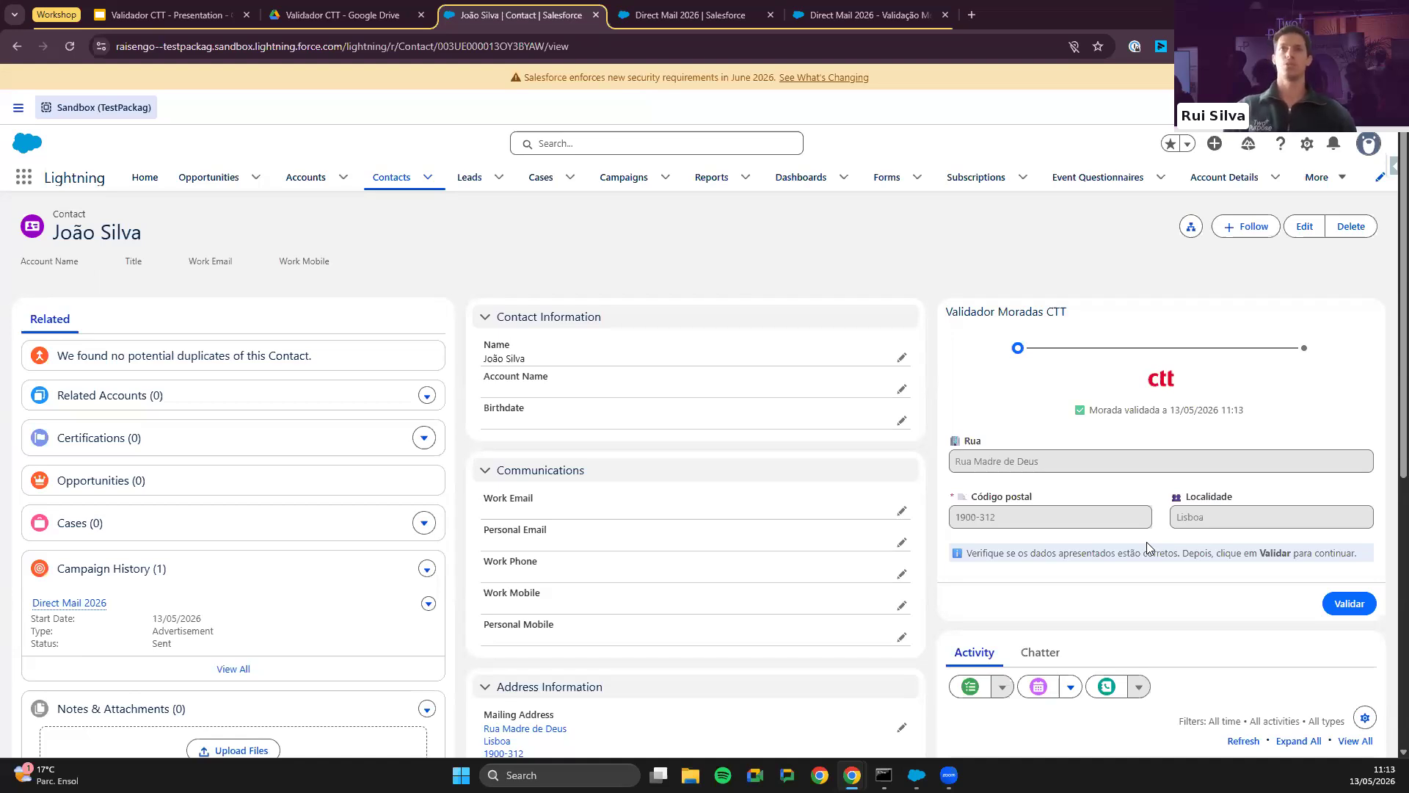
Step: Examine the Direct Mail 2026 campaign and its members, and switch to the Direct Mail 2026 - Validação Moradas report
click(694, 16)
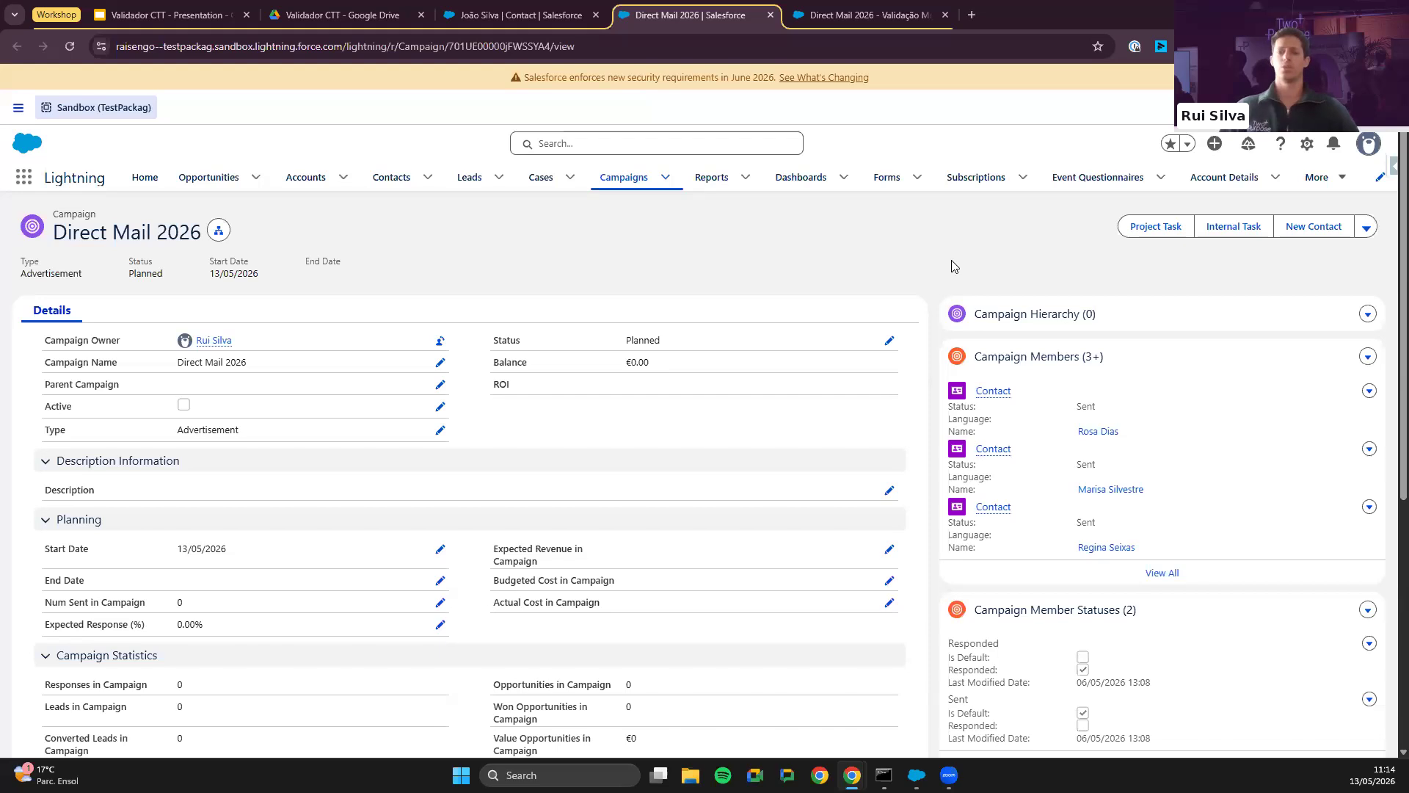
click(903, 17)
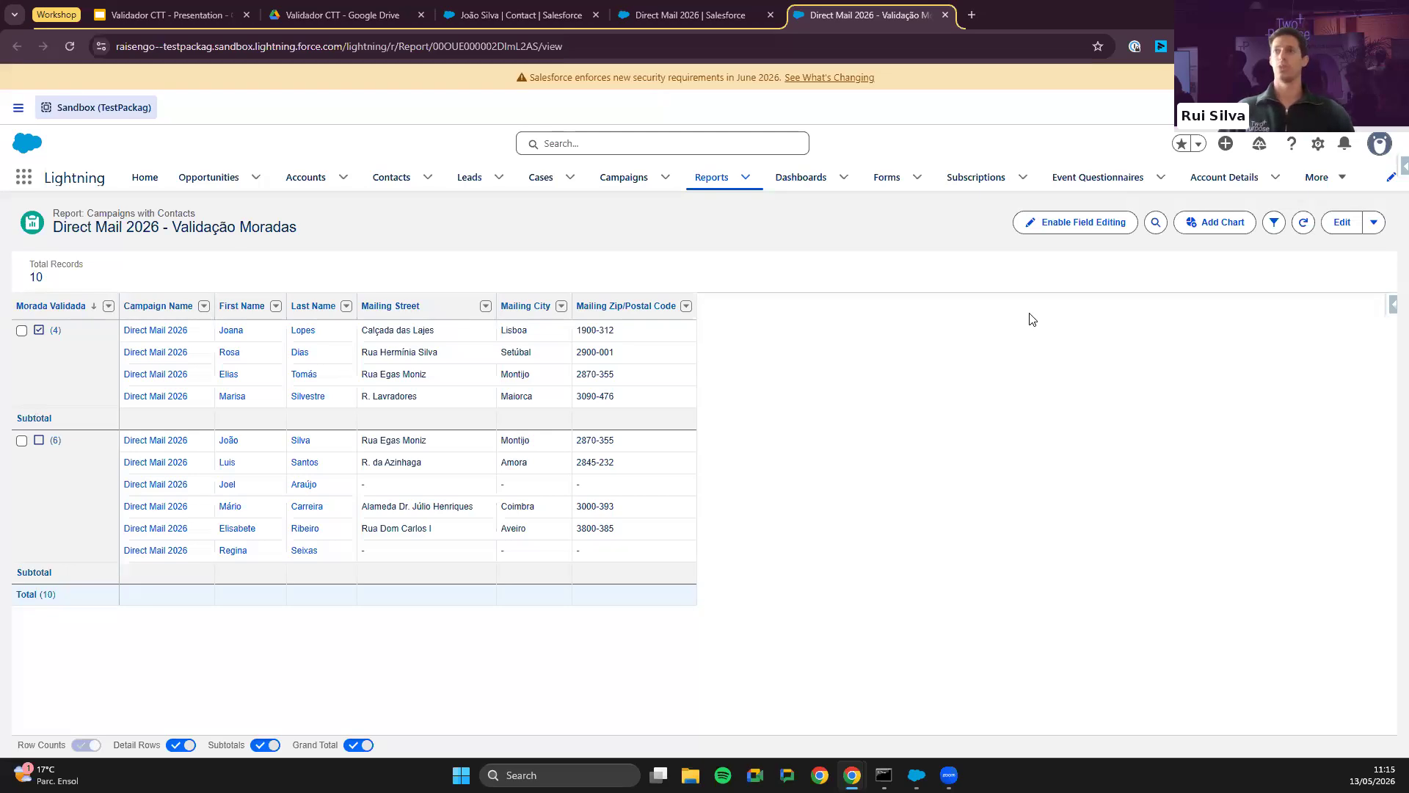
Step: Edit the report to add a filter for Morada Validada equal to True, and run it
click(1335, 225)
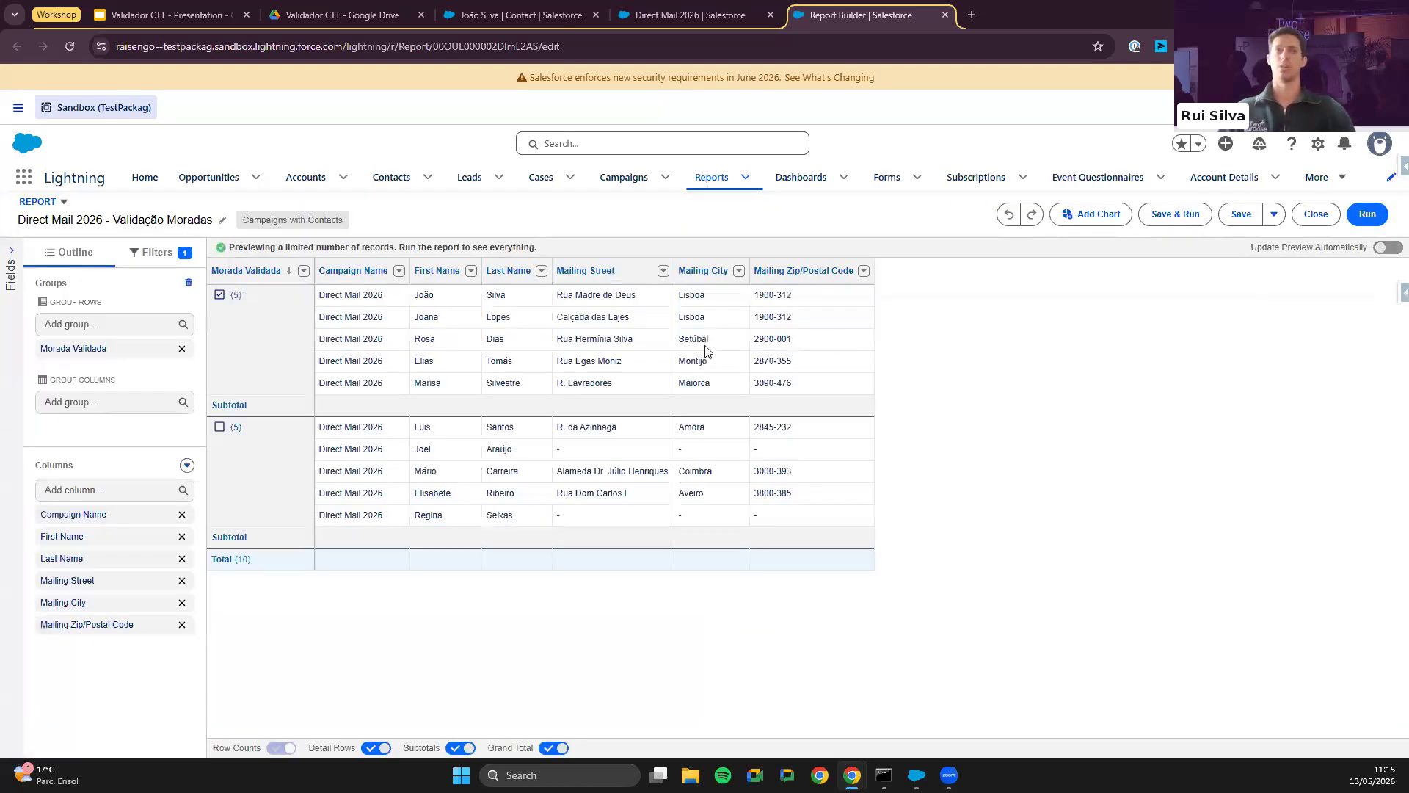
click(151, 251)
click(95, 309)
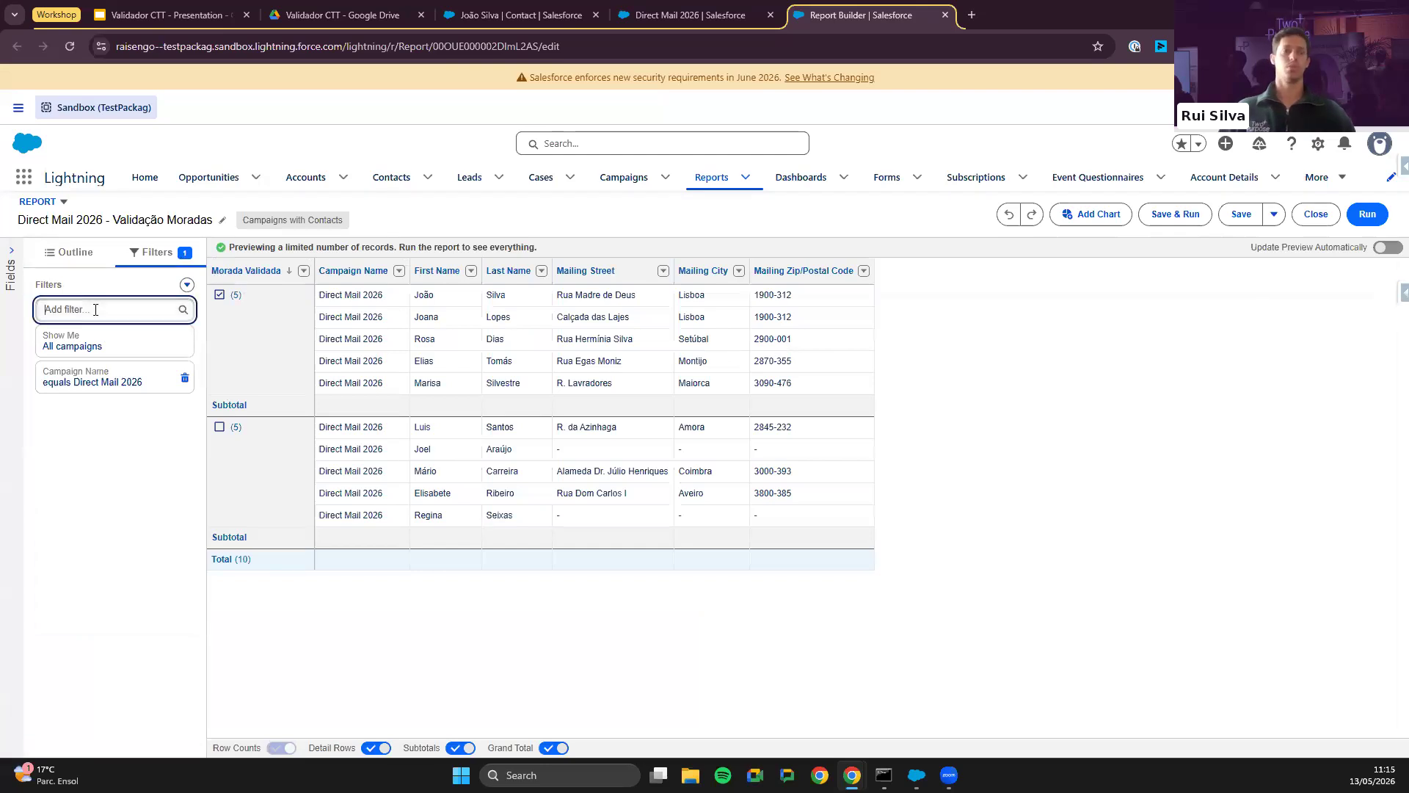
text(morada)
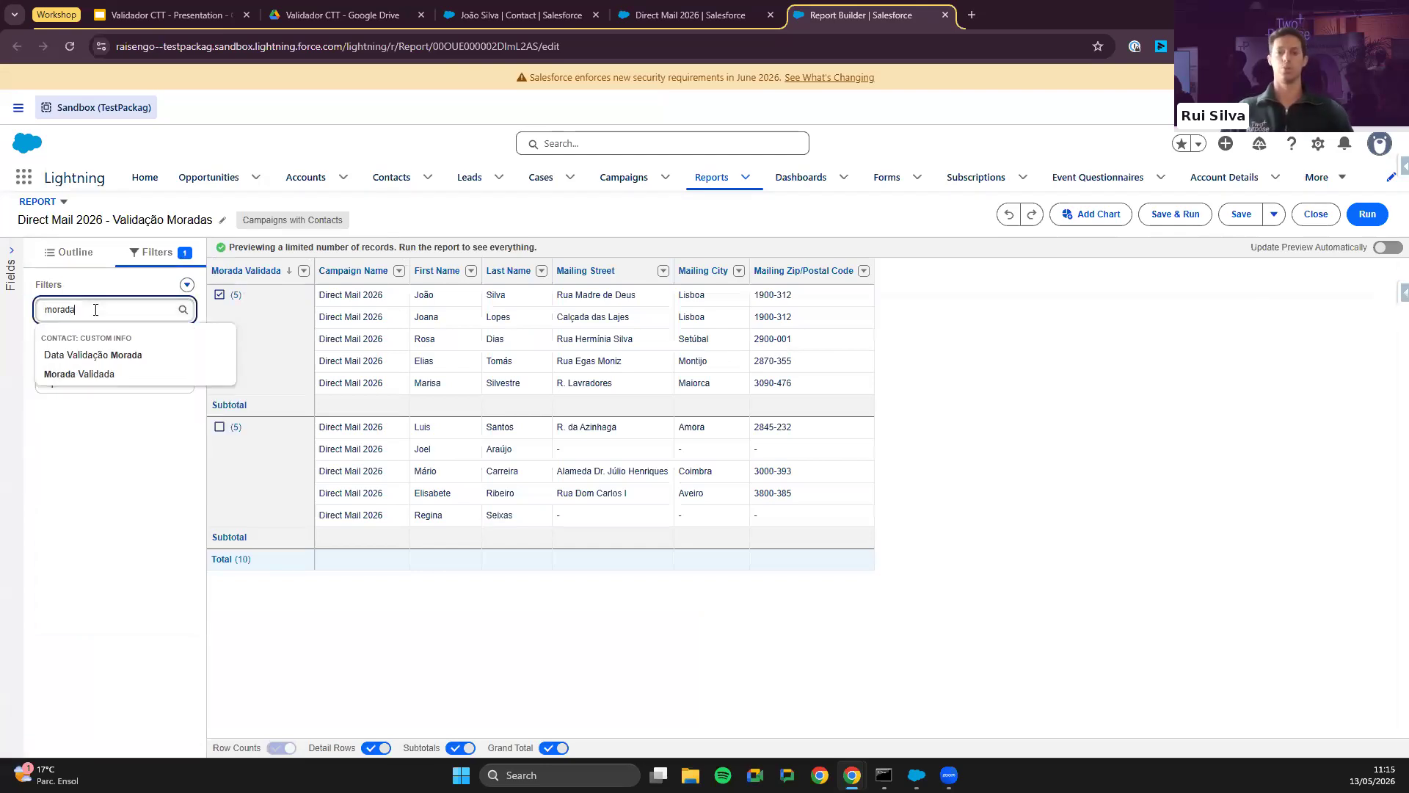
click(103, 374)
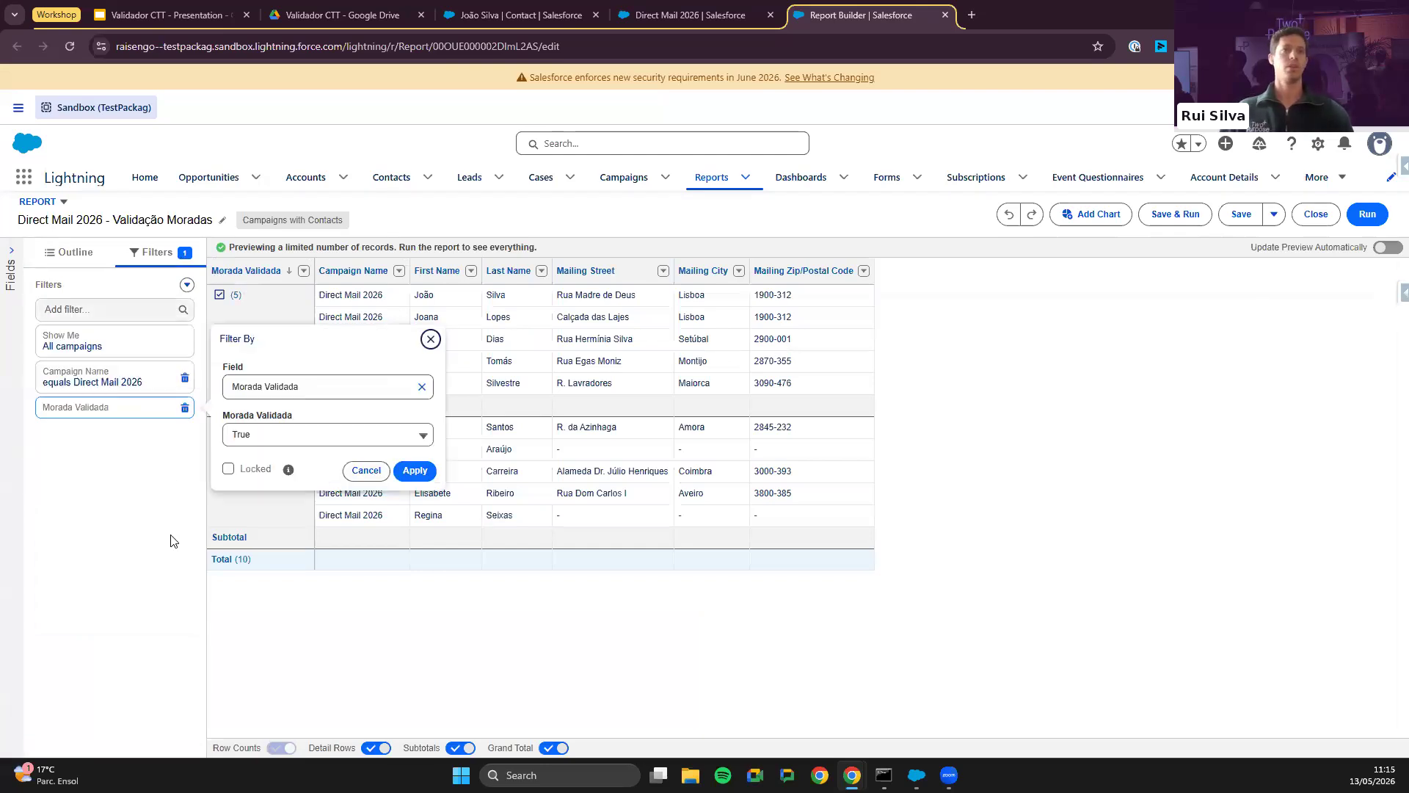
click(415, 471)
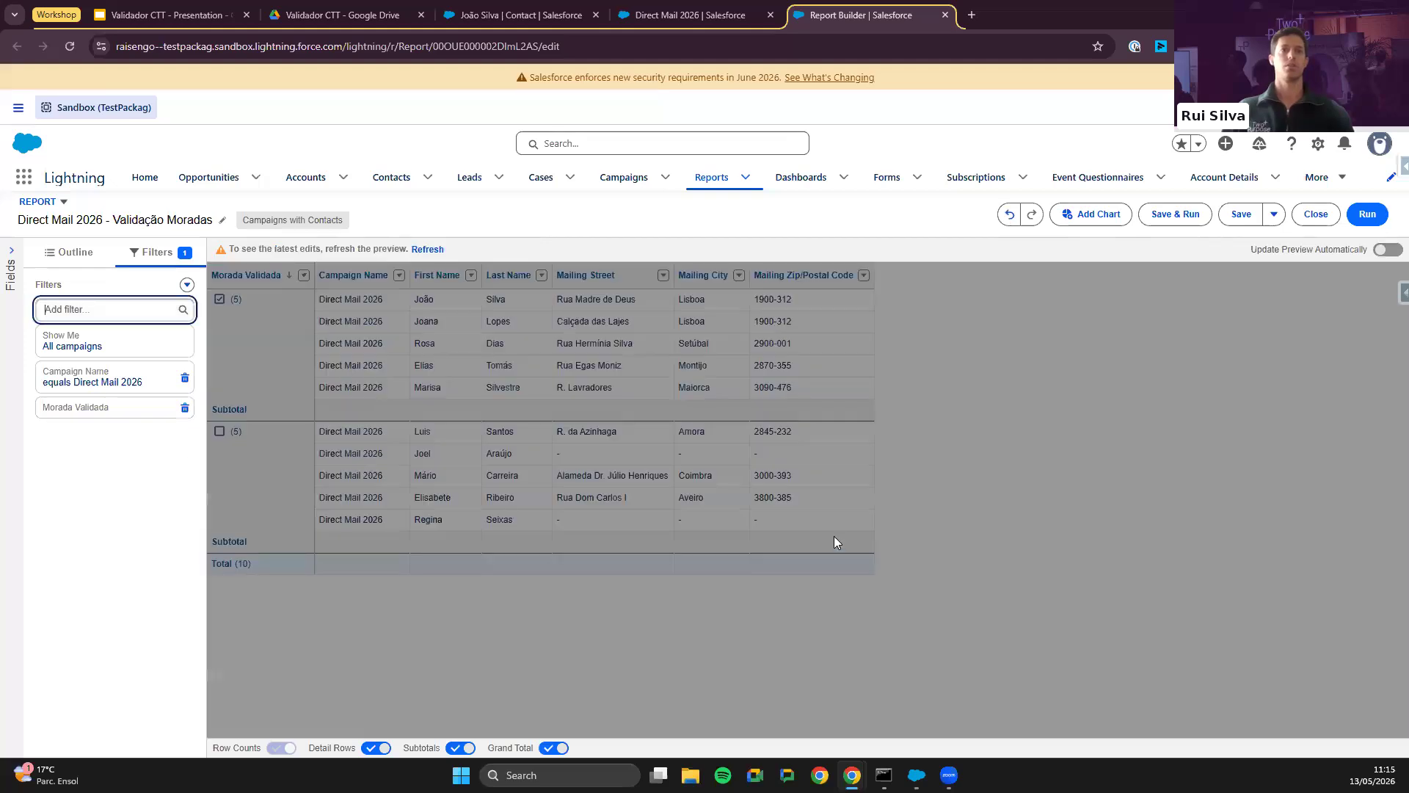
click(1367, 214)
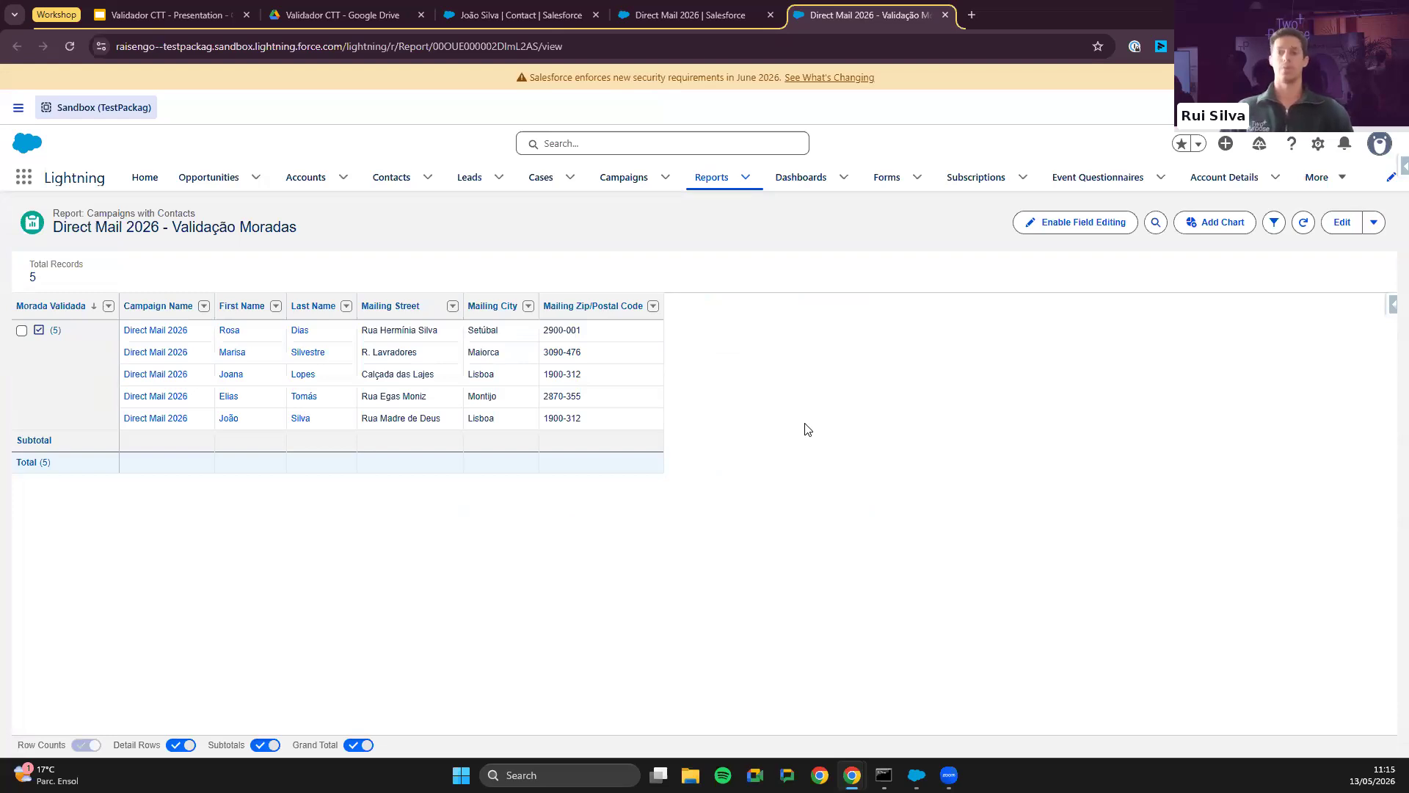
Step: Reload the report without the unsaved filter, and open the third contact of the unvalidated group in a new tab
click(1303, 222)
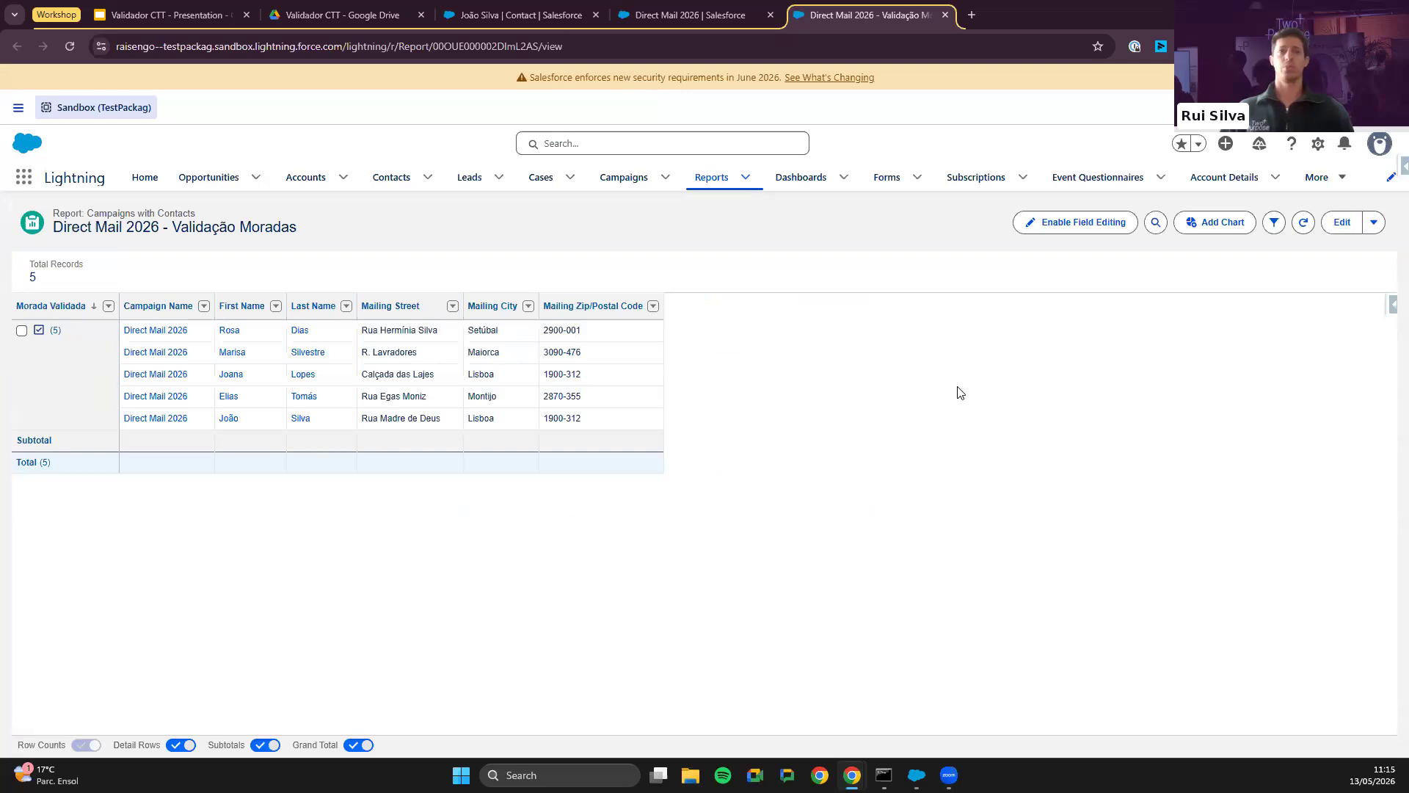
key(F5)
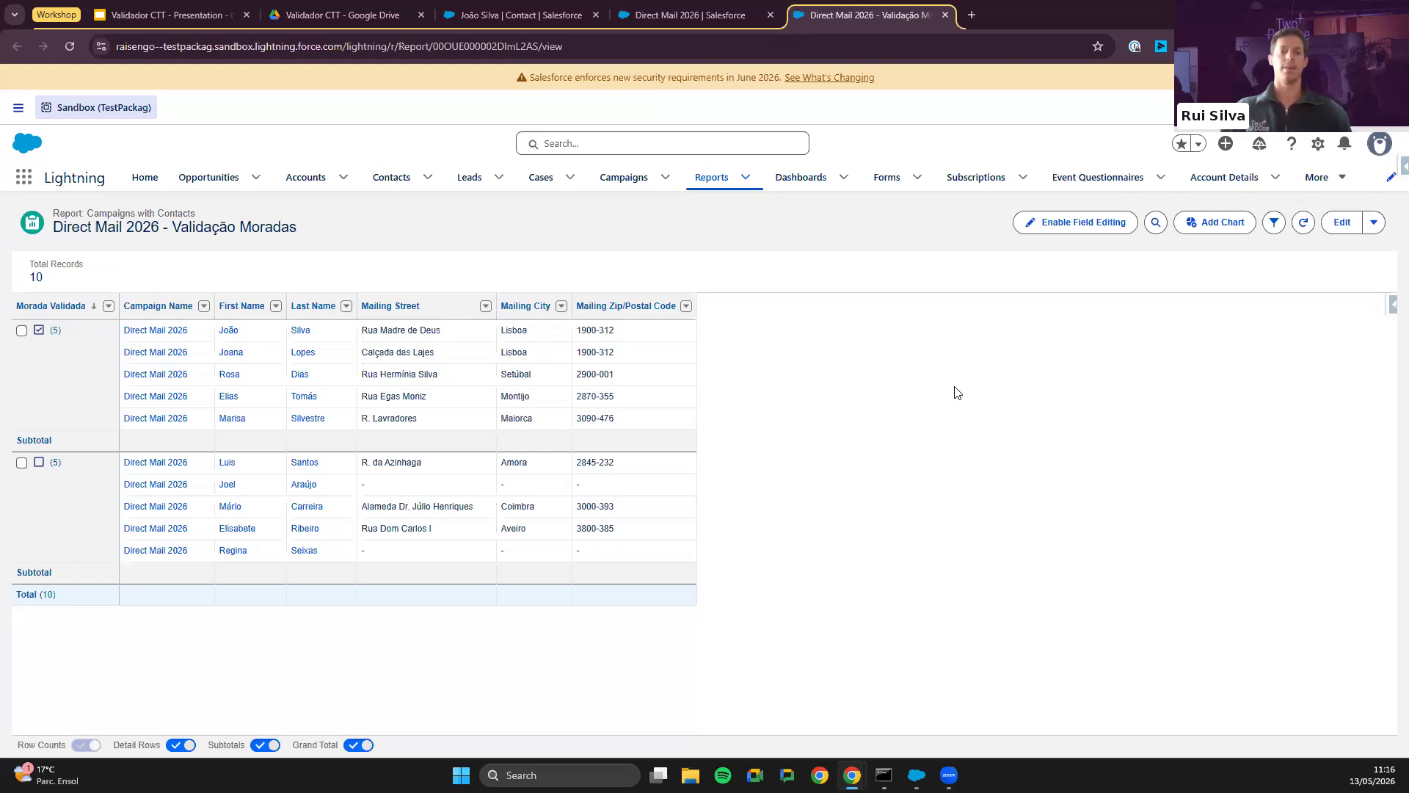
click(648, 513)
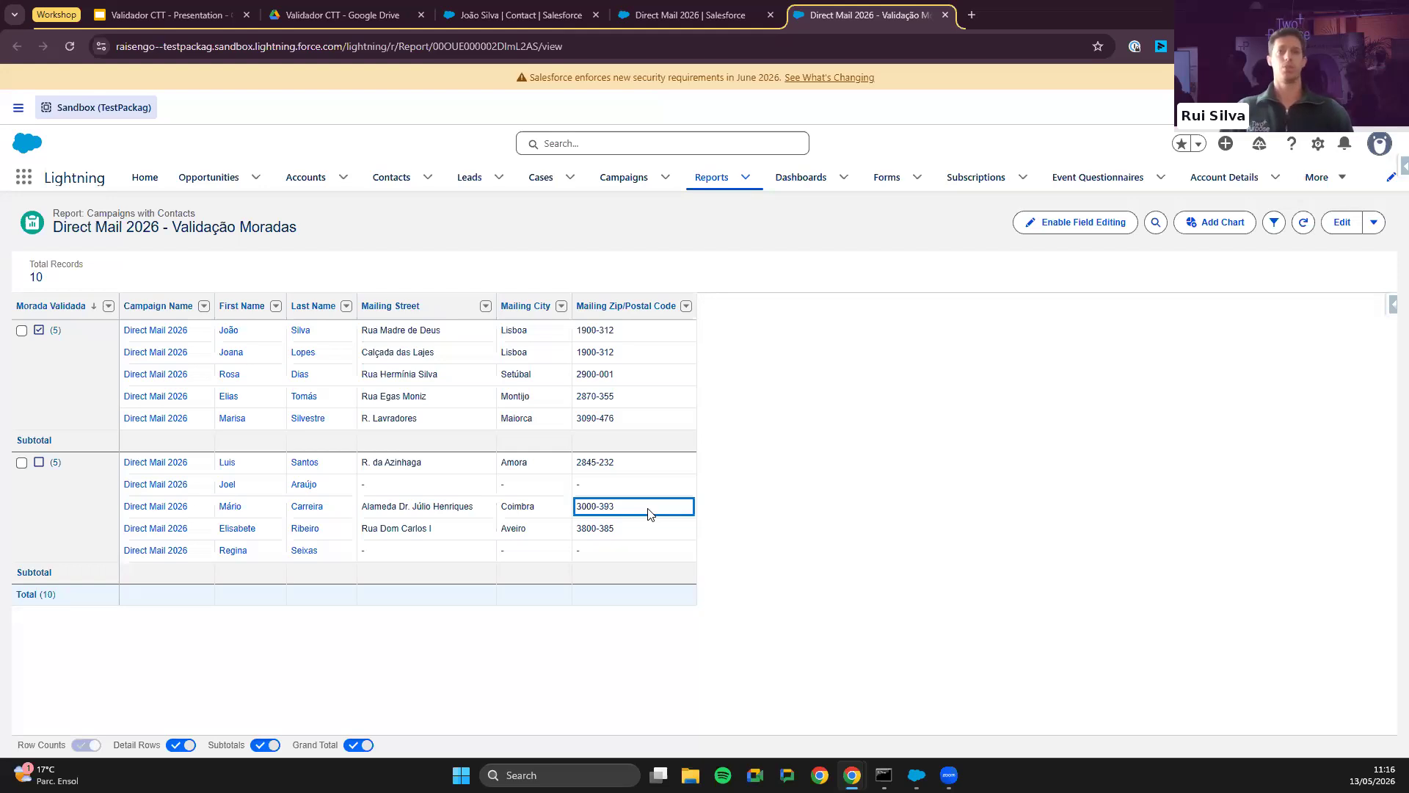
click(610, 551)
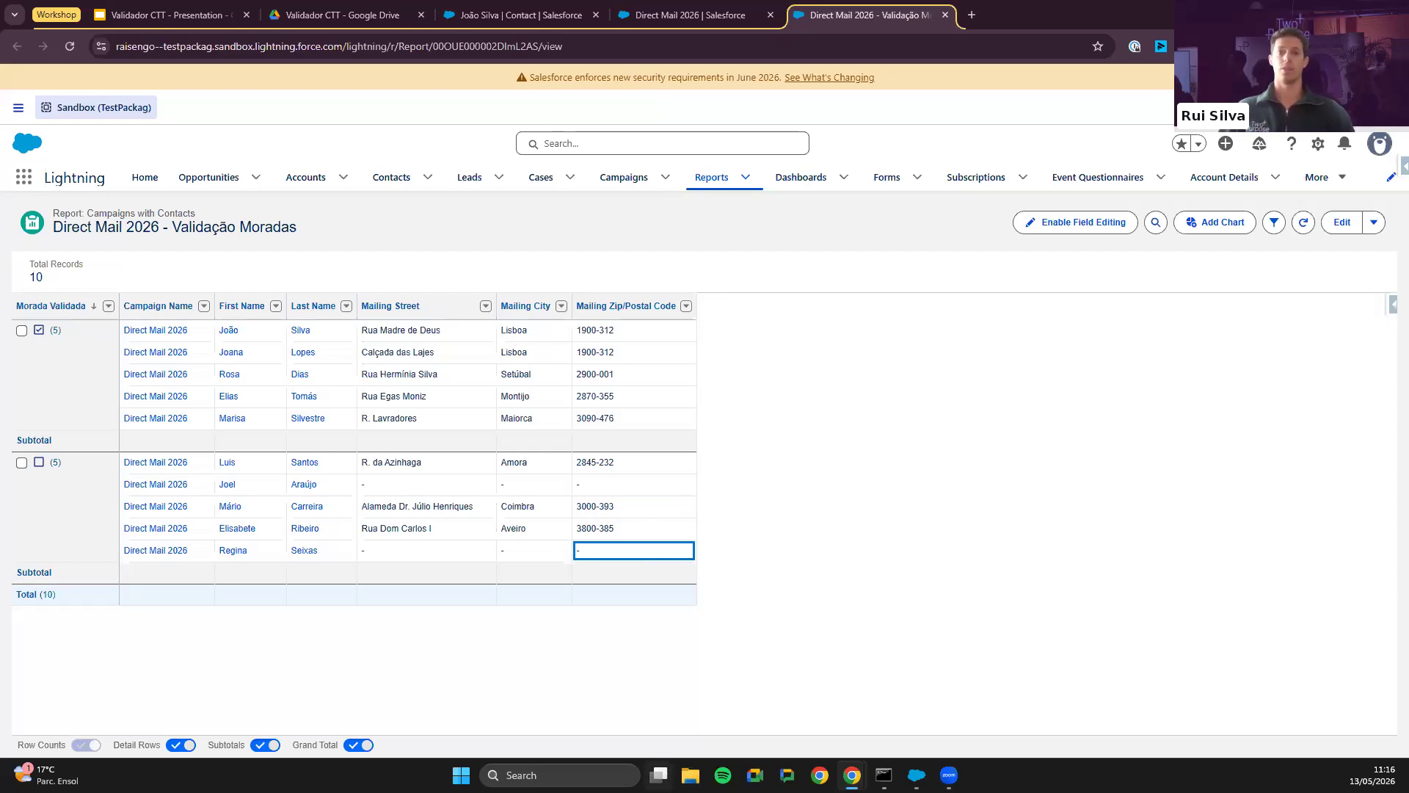
ctrl+click(229, 506)
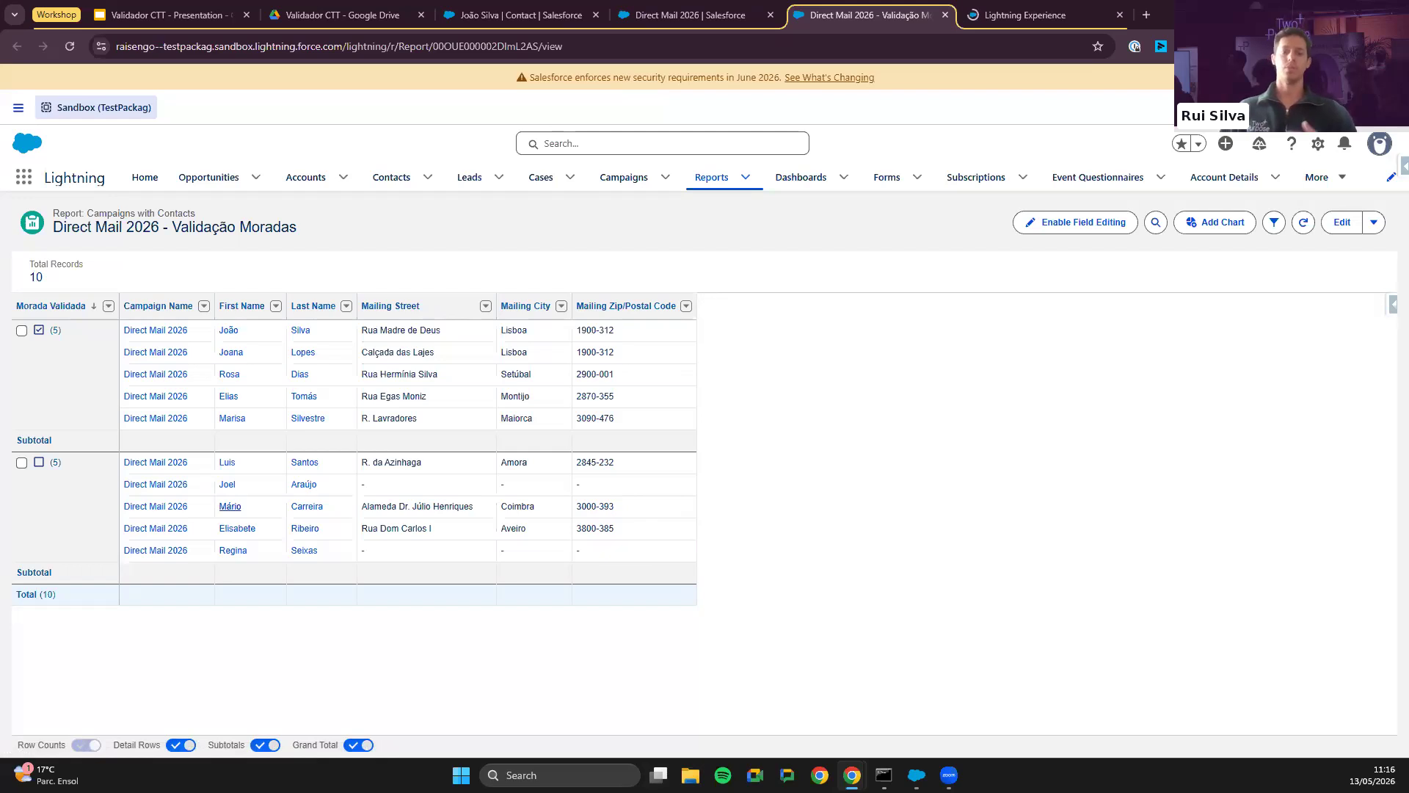
click(1019, 17)
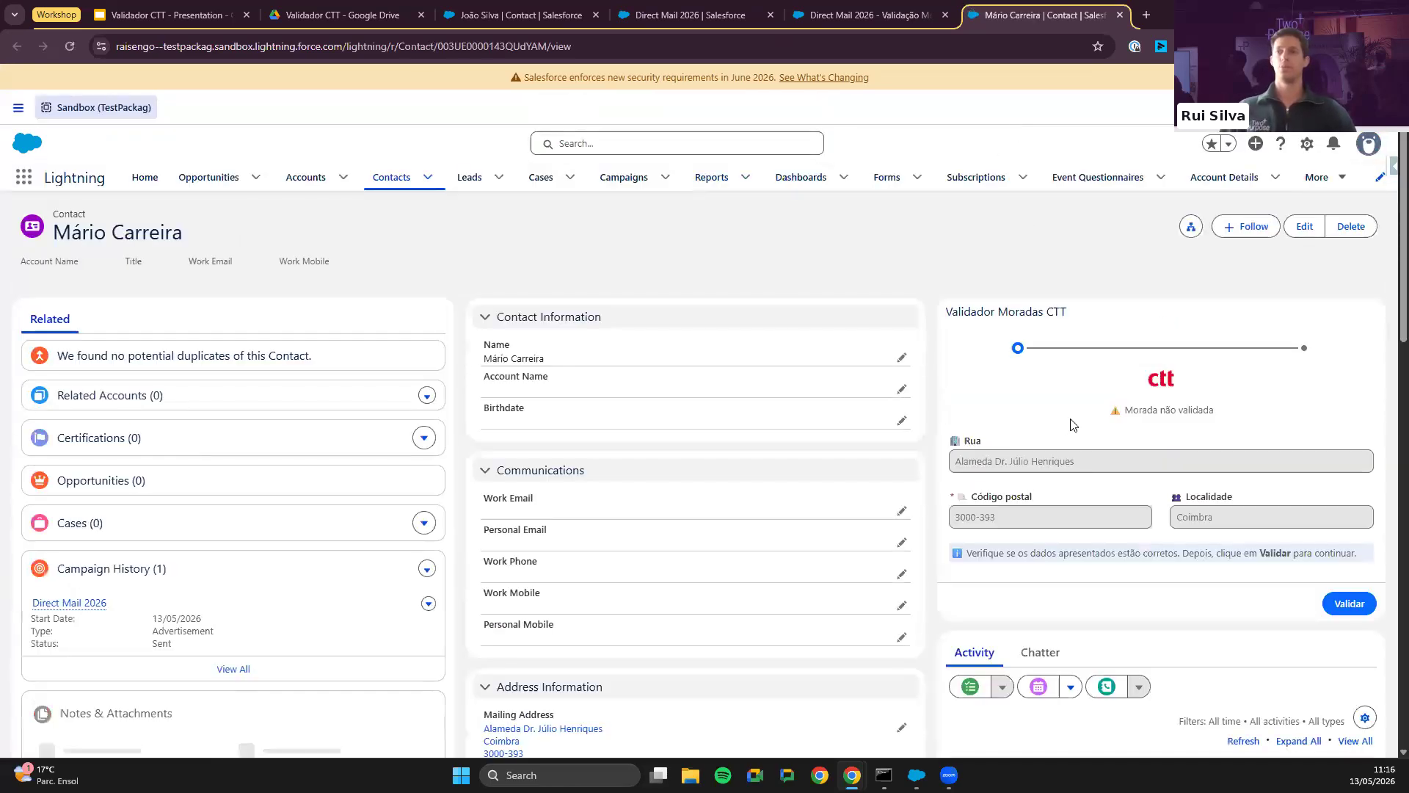
Step: Check the address in Validador Moradas CTT against the contact's mailing address, and submit it for validation
drag(1239, 415, 1105, 400)
scroll(1104, 399, down, 1)
drag(1001, 379, 1207, 445)
click(1222, 455)
scroll(648, 504, down, 1)
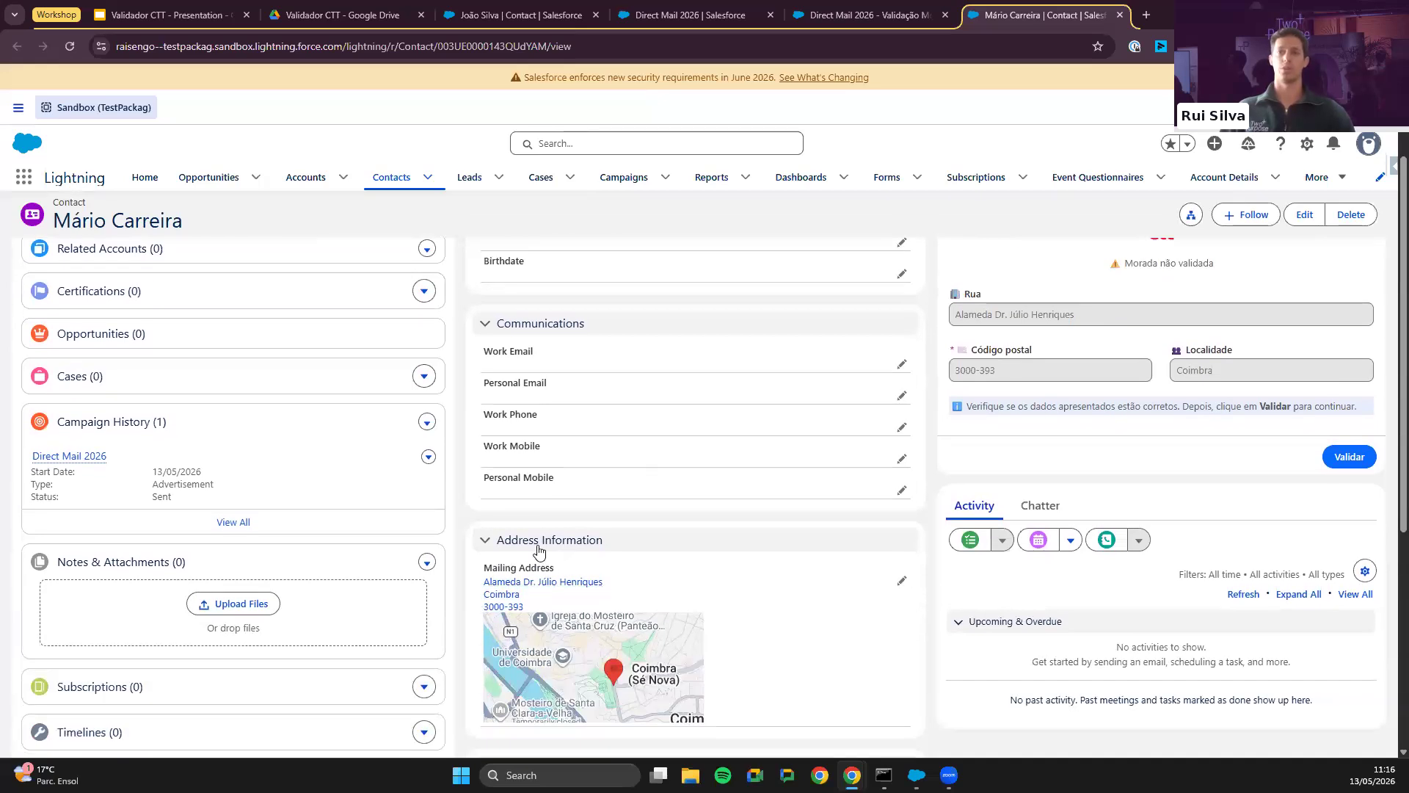
scroll(1071, 545, up, 1)
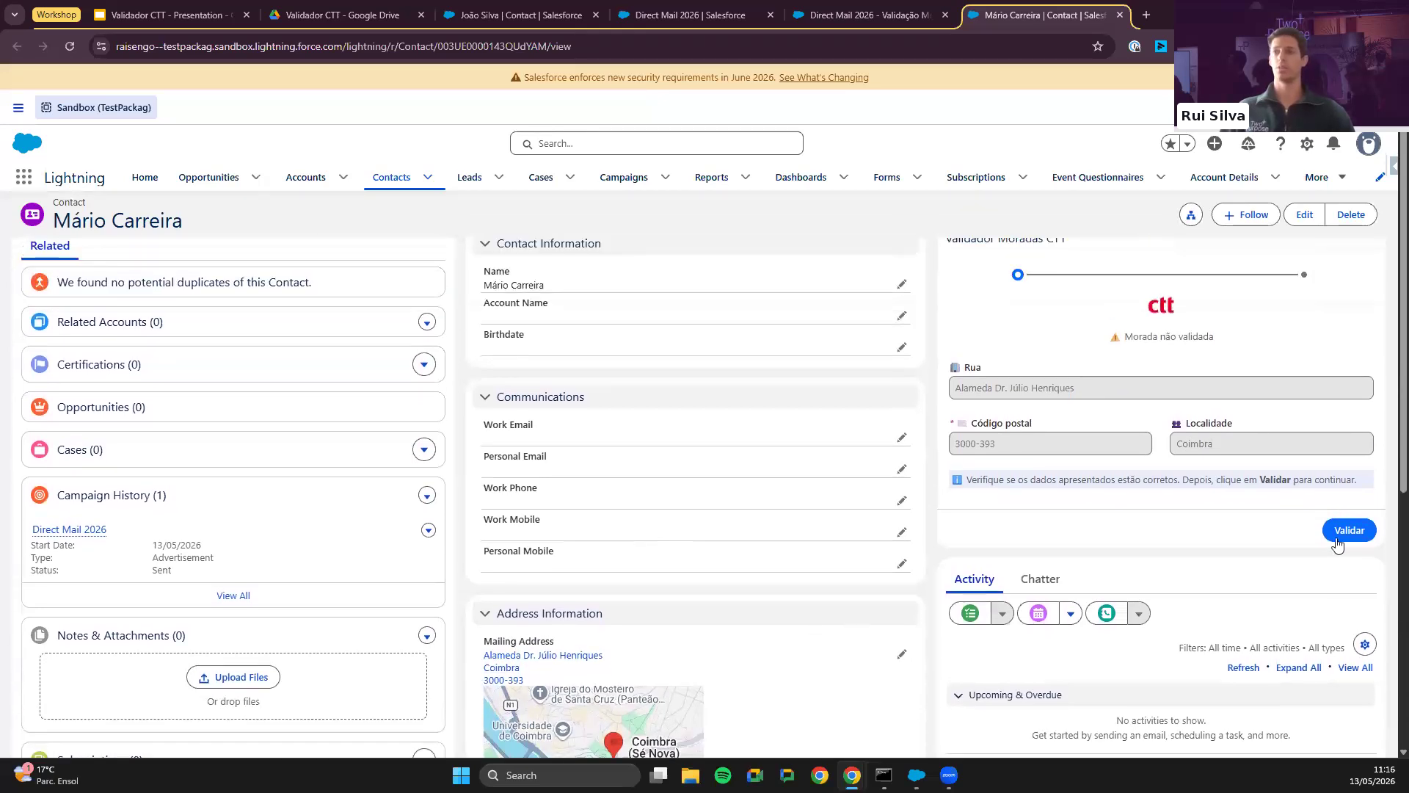
click(1325, 541)
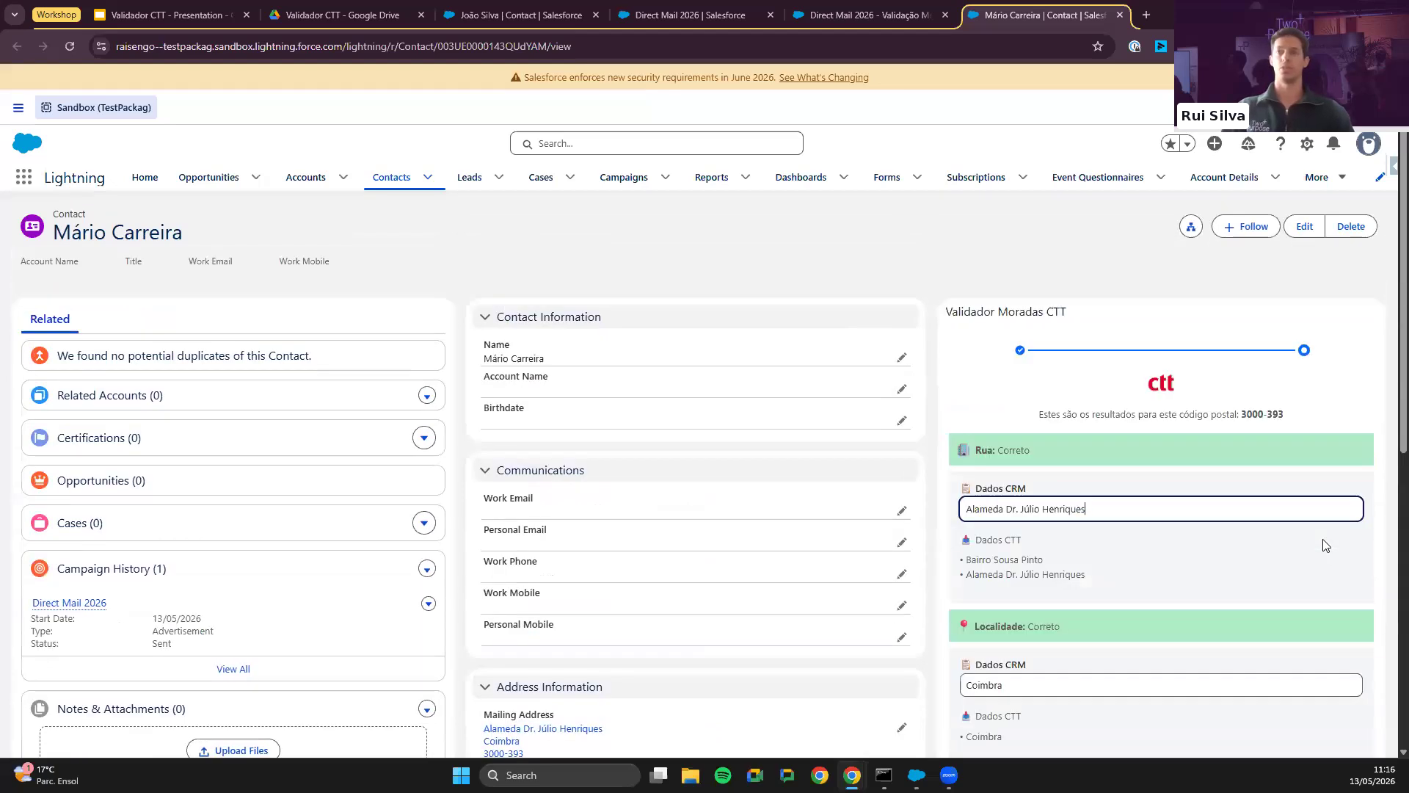
Step: Compare the CTT results for postal code, street and city with the CRM data, and update the contact's address
scroll(1182, 470, down, 1)
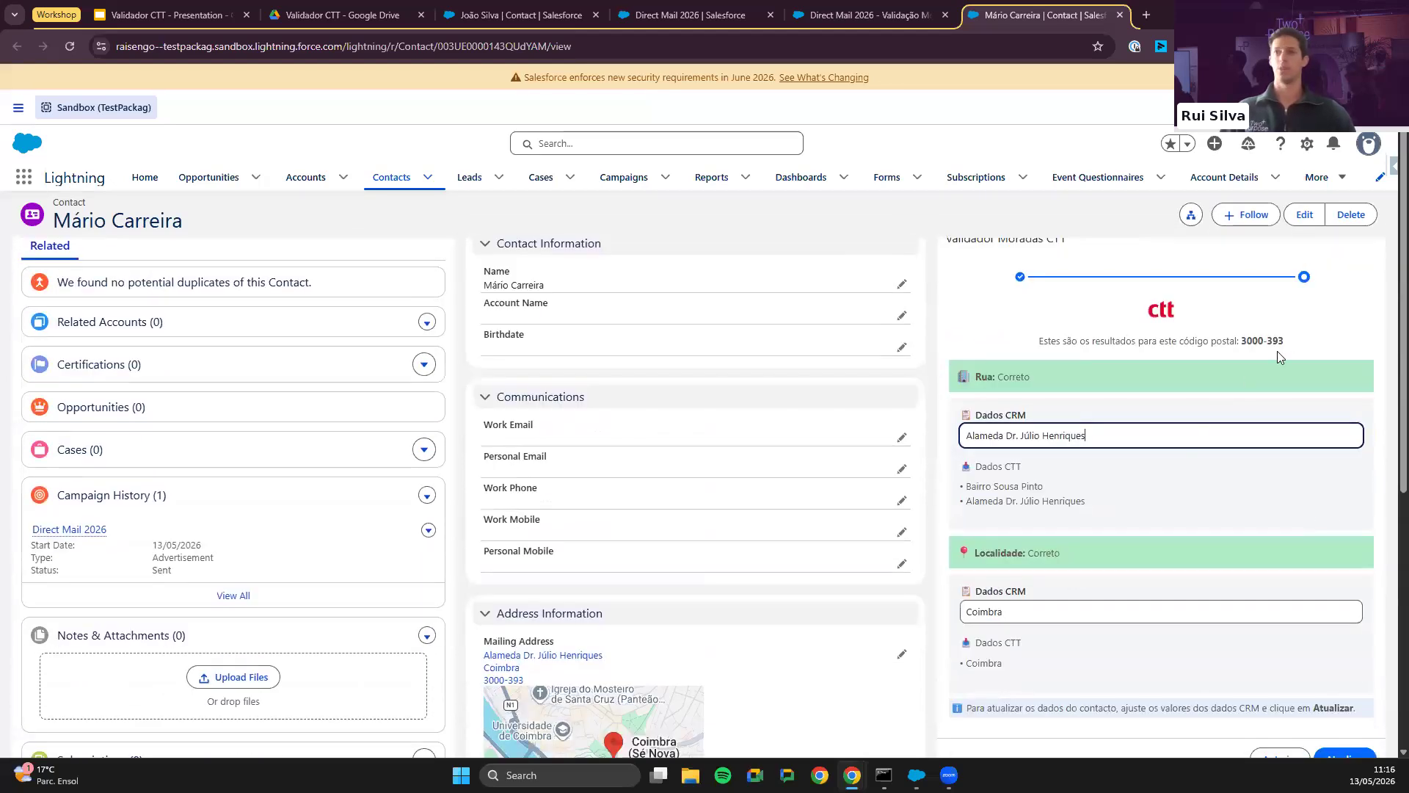
drag(1243, 341, 1284, 342)
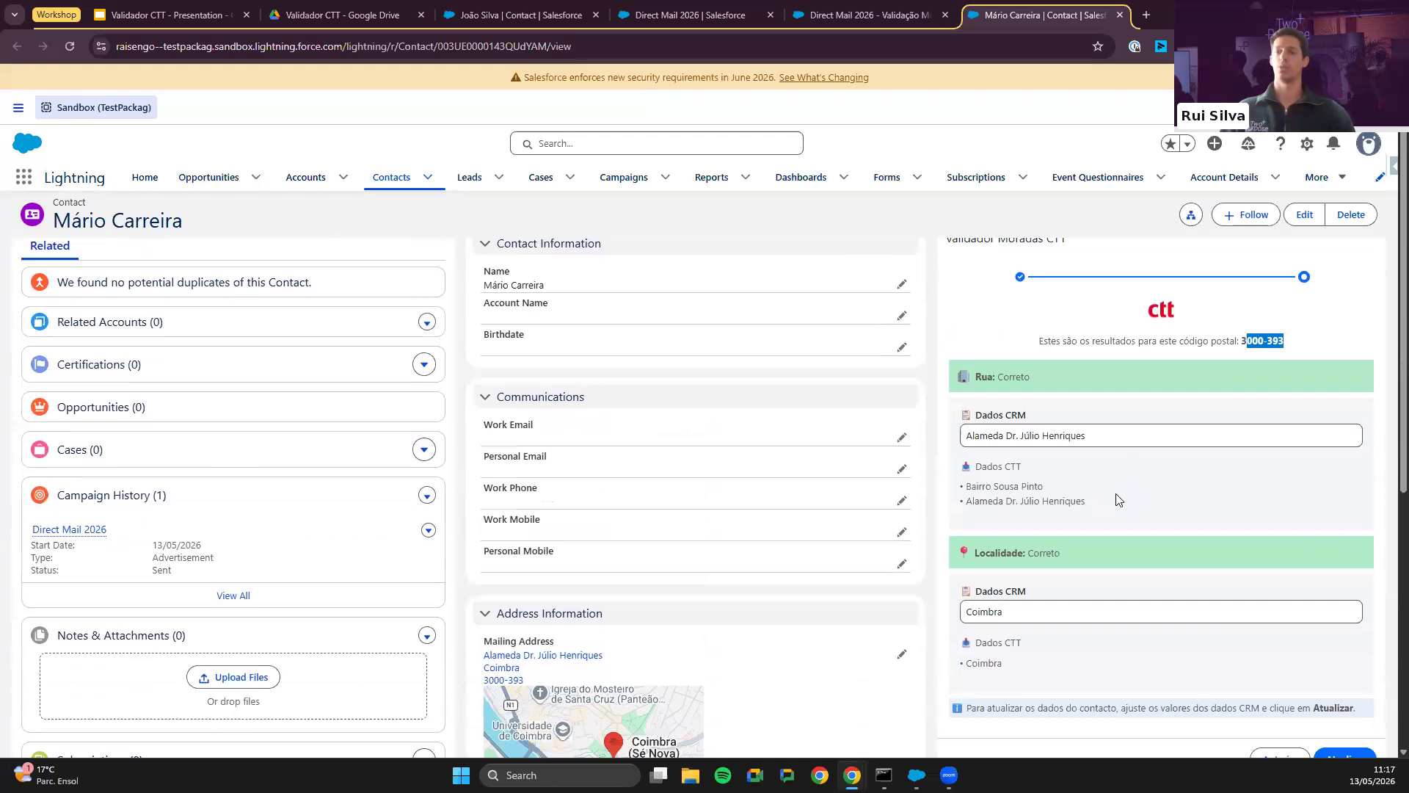
drag(1119, 490, 1019, 501)
click(1143, 644)
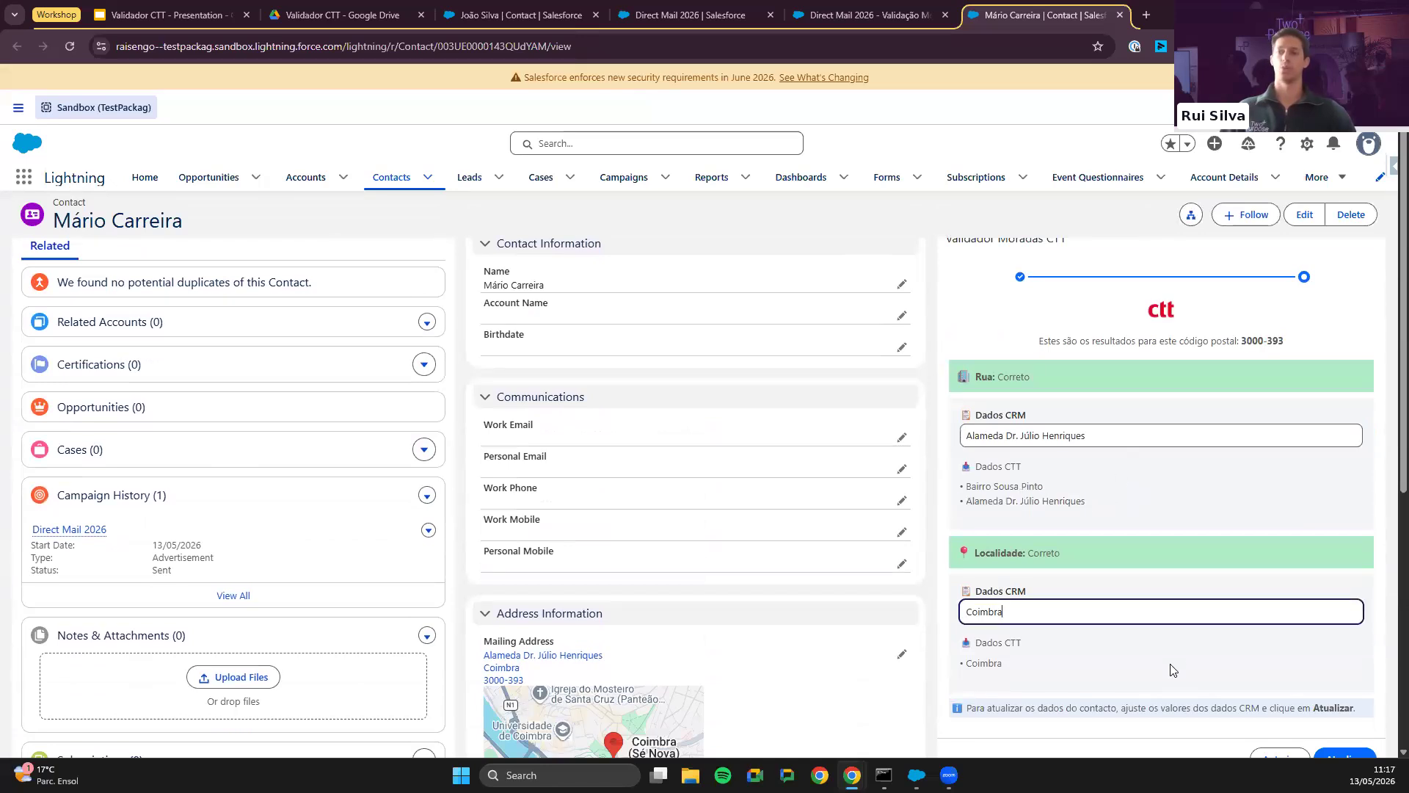
scroll(1171, 668, down, 1)
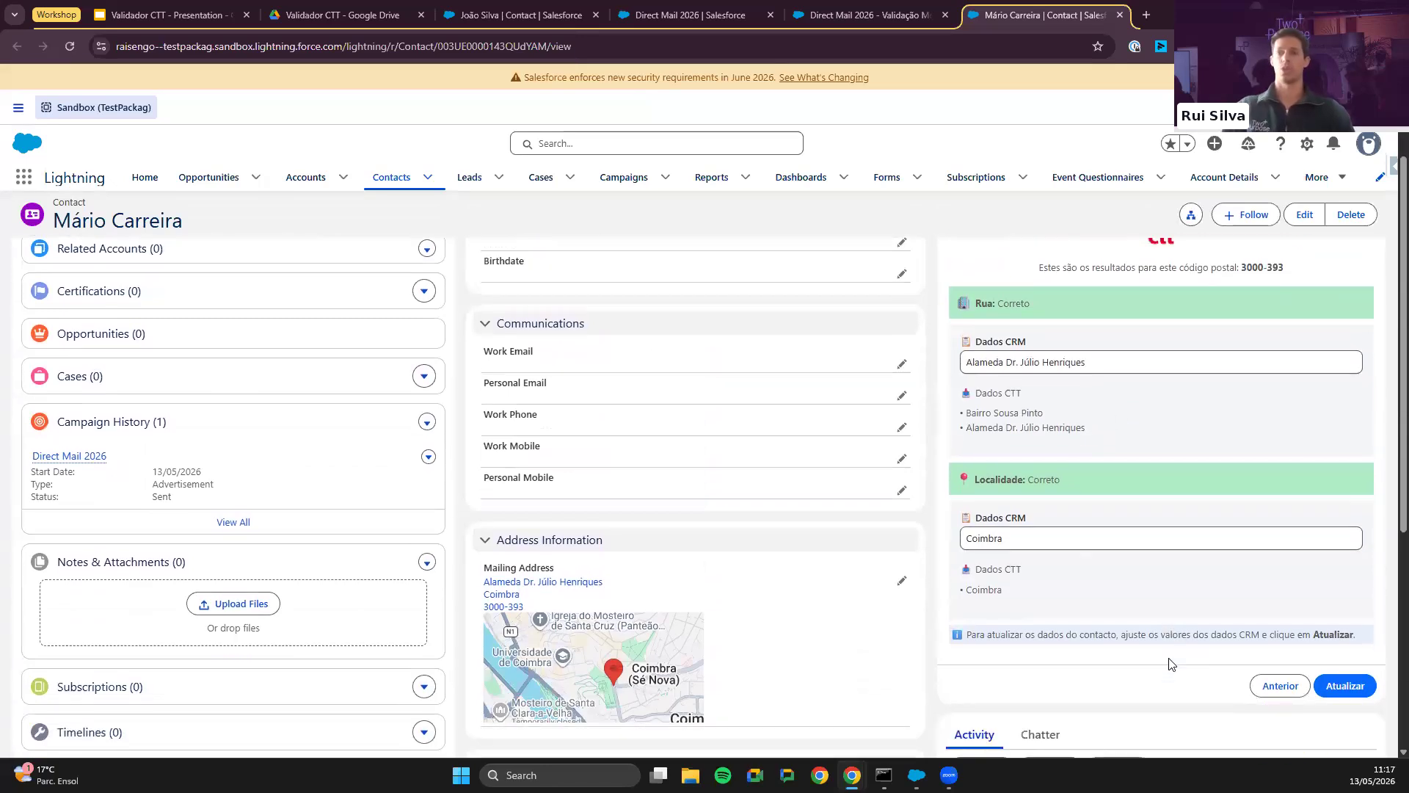
click(1343, 689)
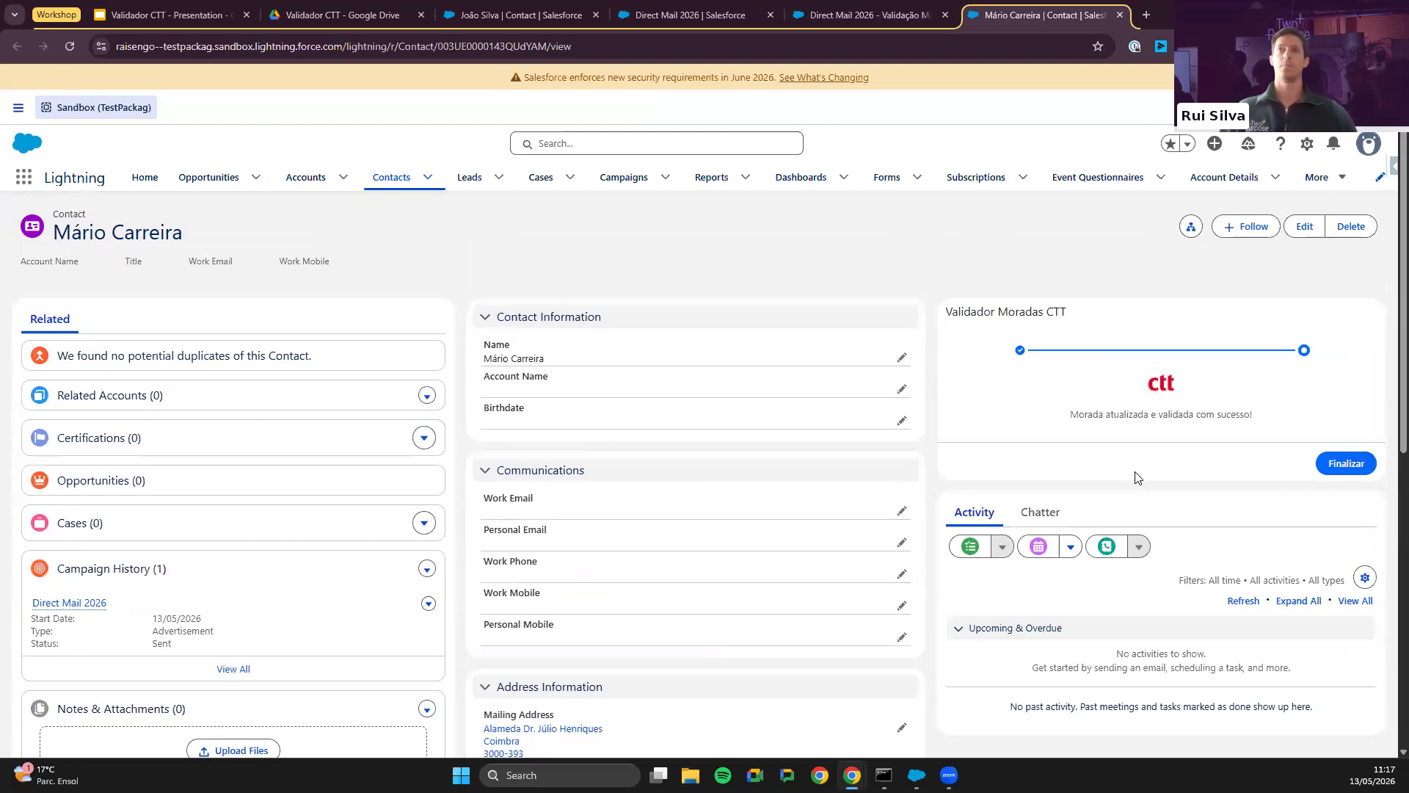
Step: Return to the Direct Mail 2026 - Validação Moradas report, locate the contact's row and refresh the report data
key(ctrl+shift+Tab)
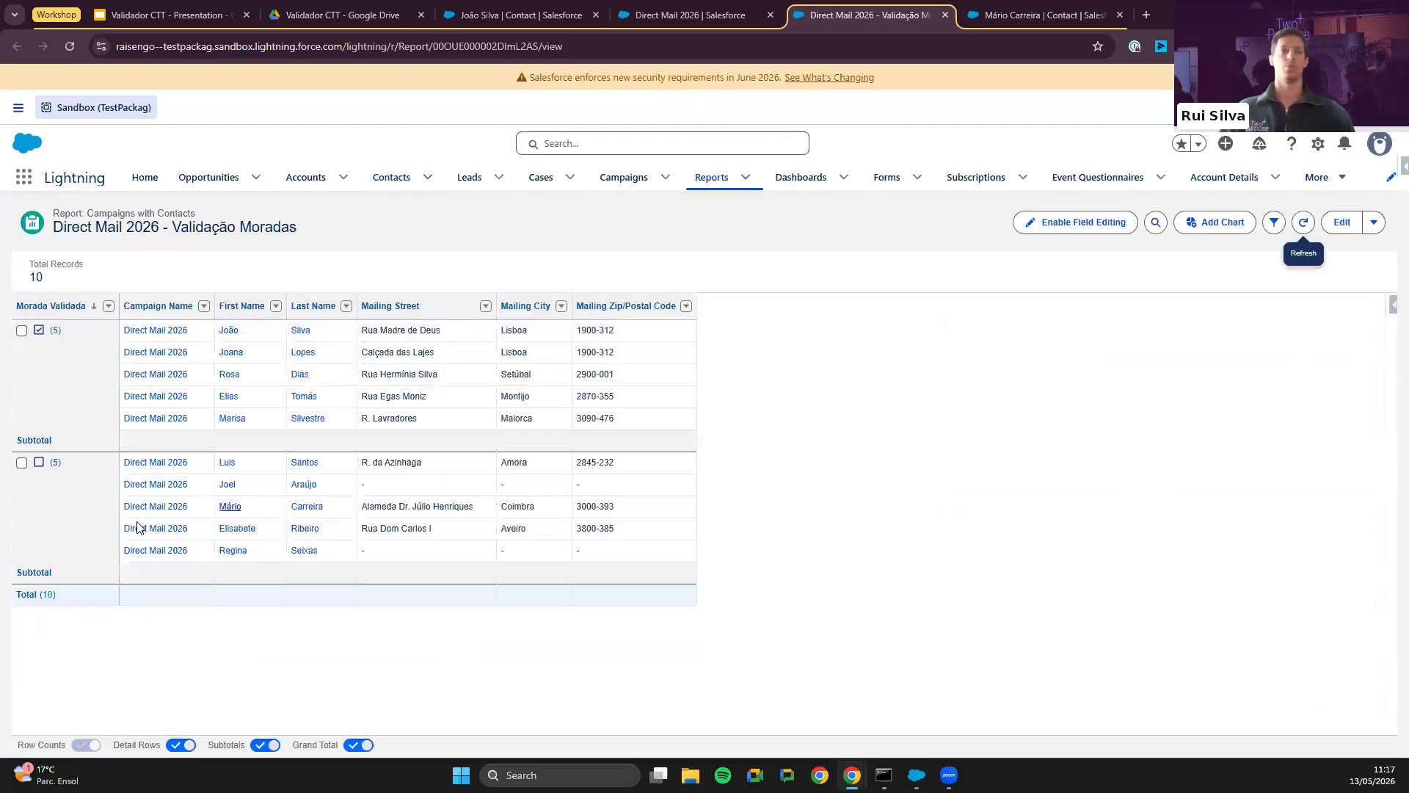
drag(100, 505, 636, 515)
click(1220, 475)
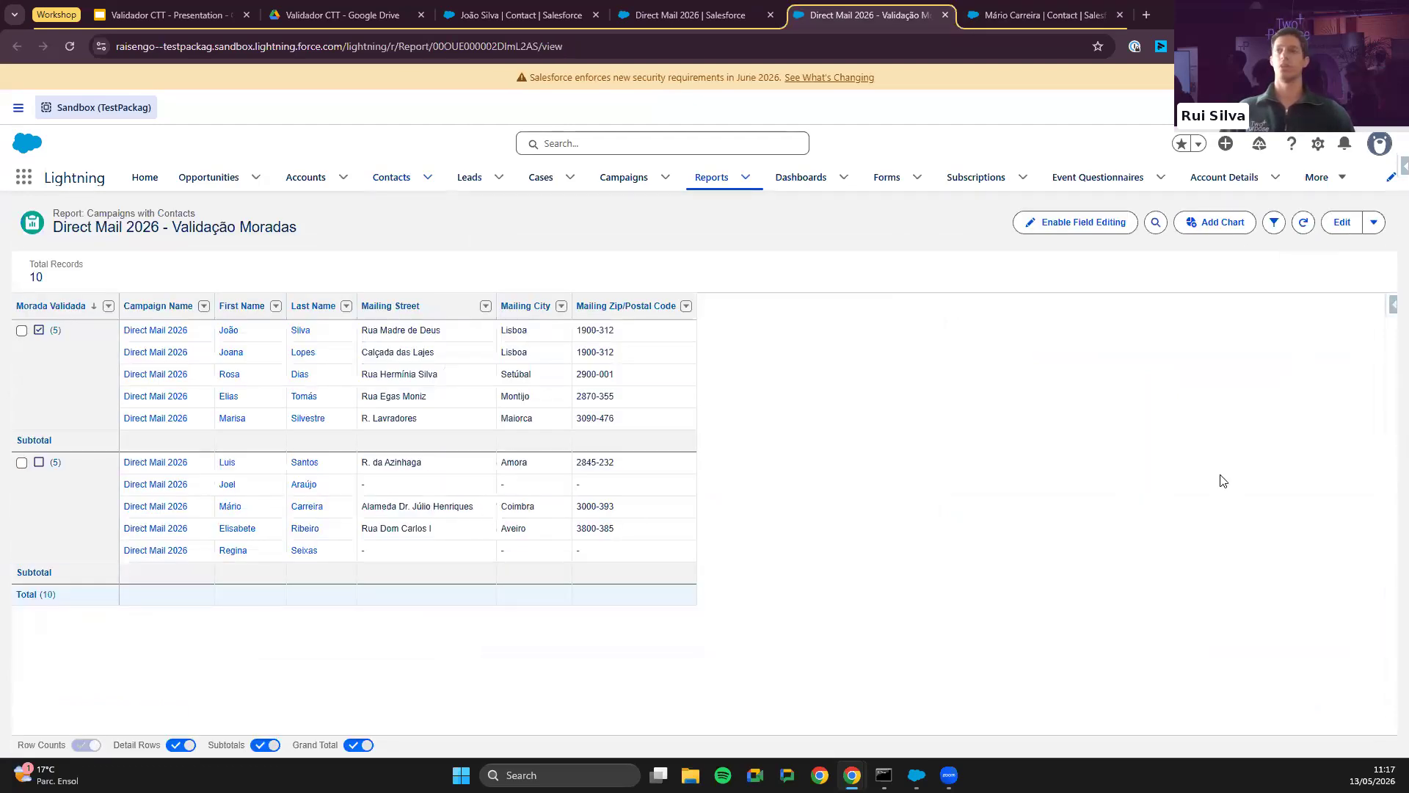
click(1298, 223)
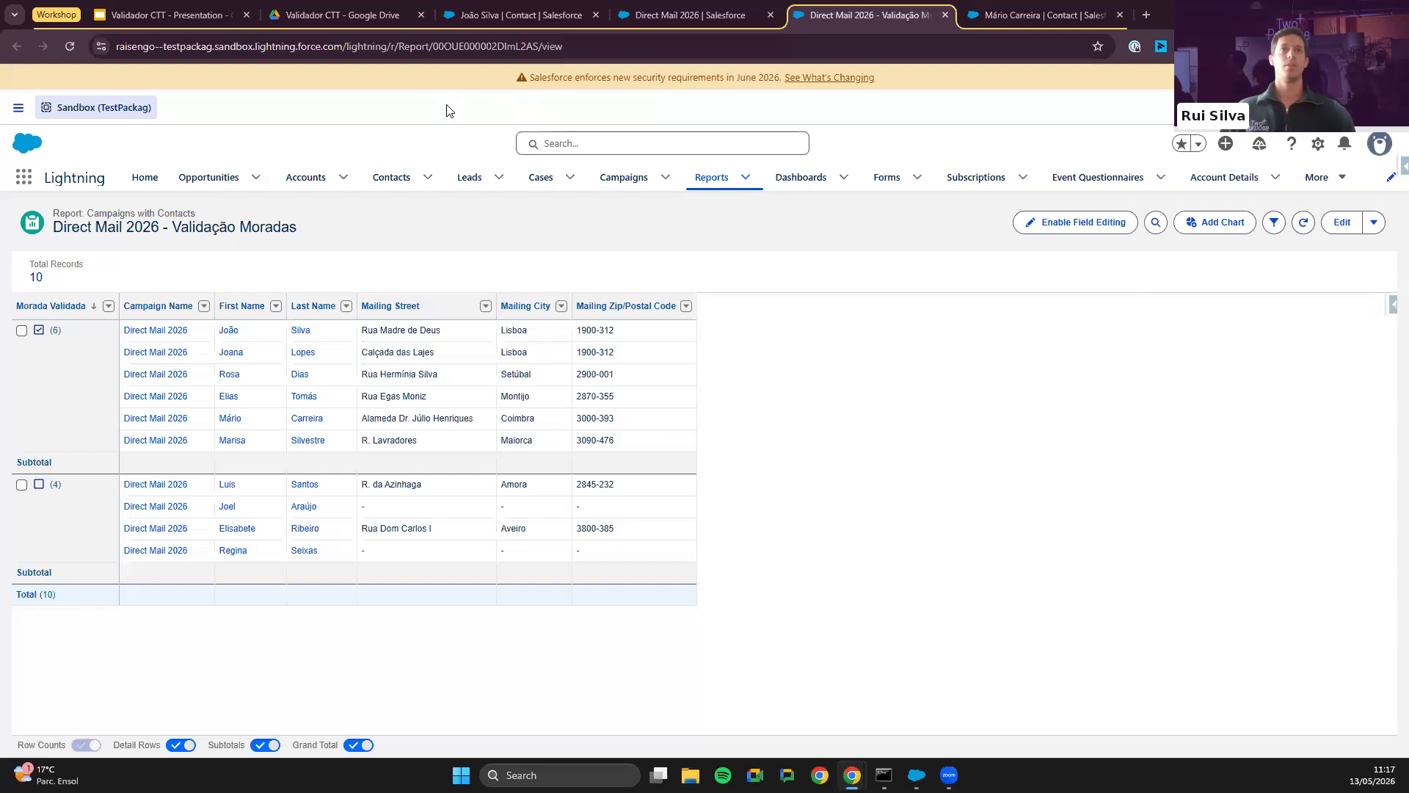
Step: Switch to the Validador CTT presentation in Google Slides, show the Demonstração slide as a slideshow and exit it
click(176, 15)
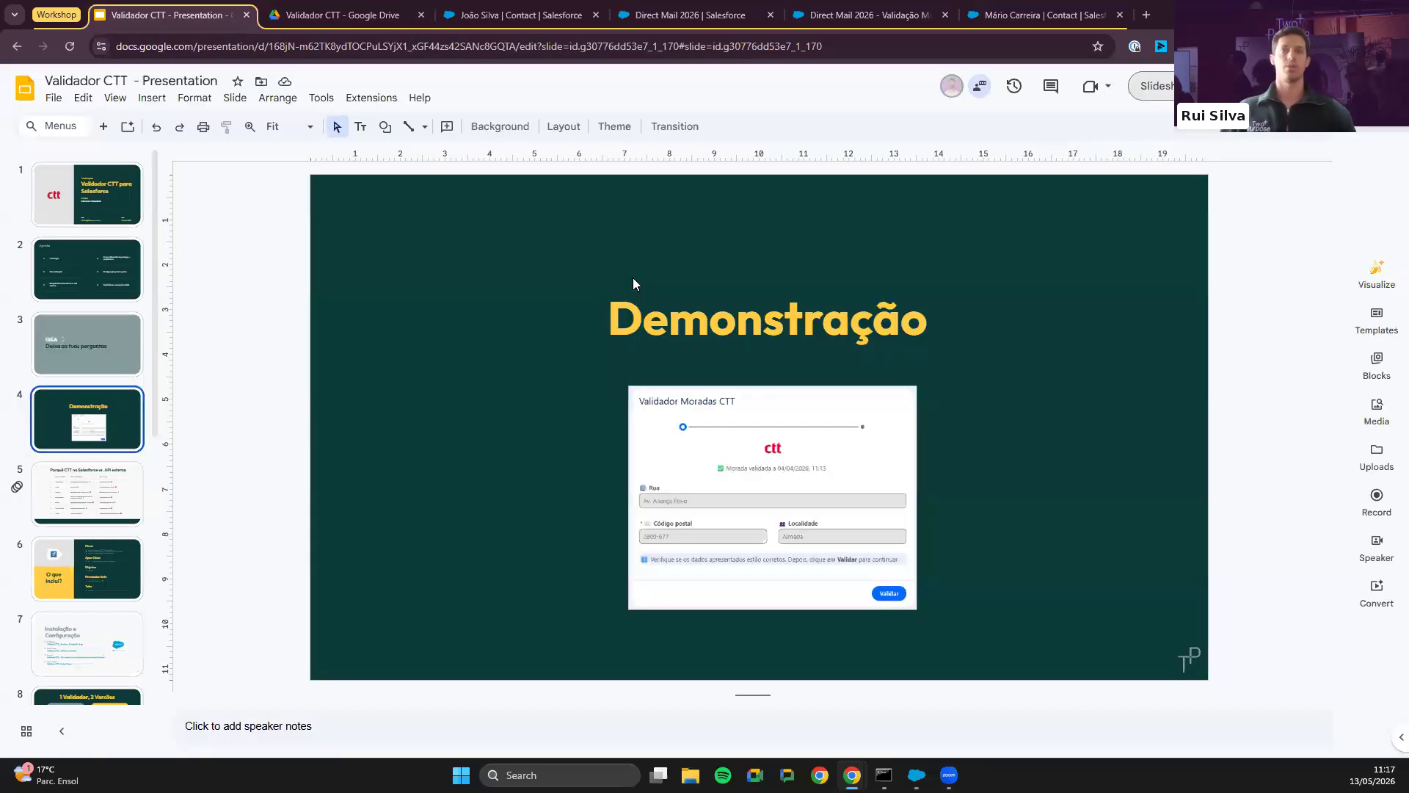
click(1167, 88)
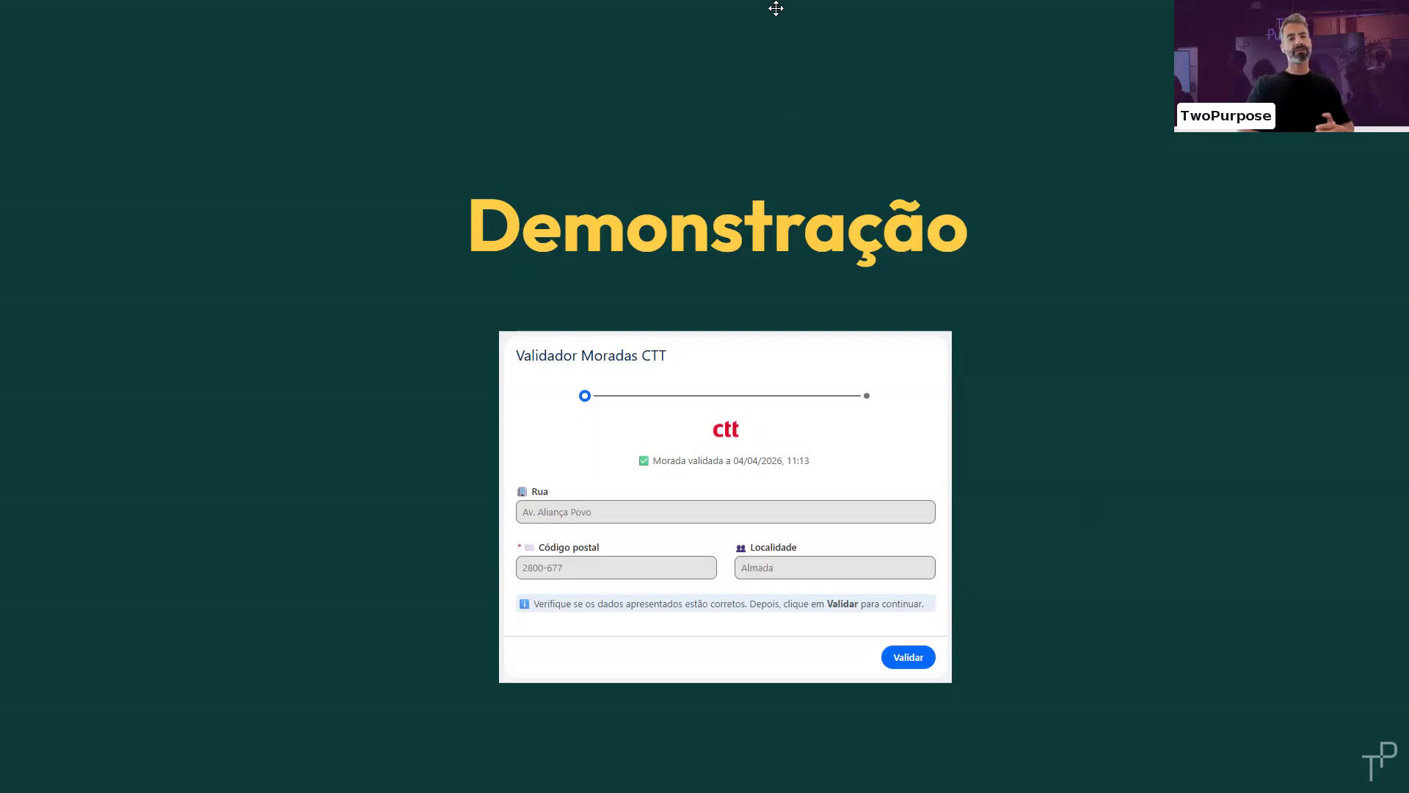
key(Escape)
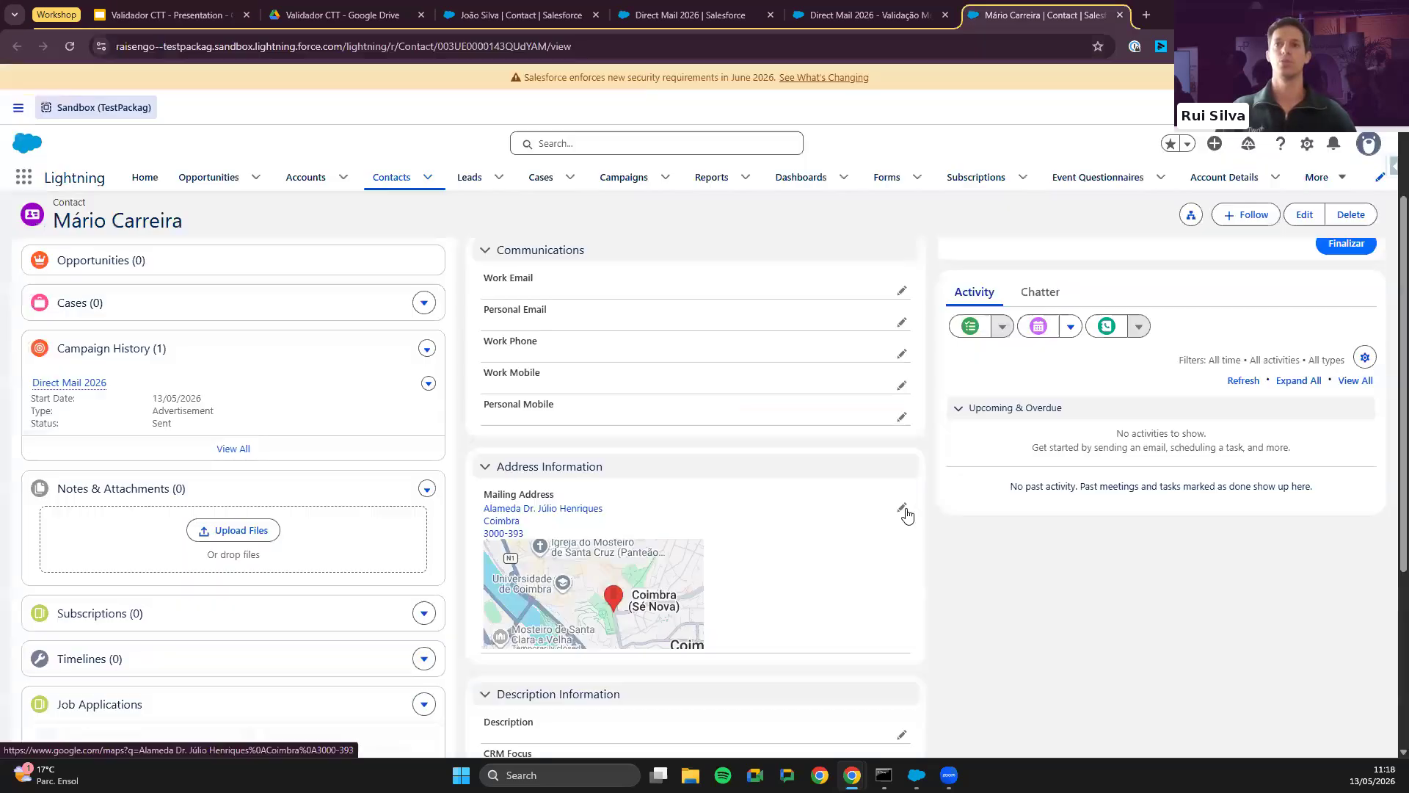
Step: Edit the validated contact's mailing address and append a door number to the mailing street
click(903, 508)
click(653, 527)
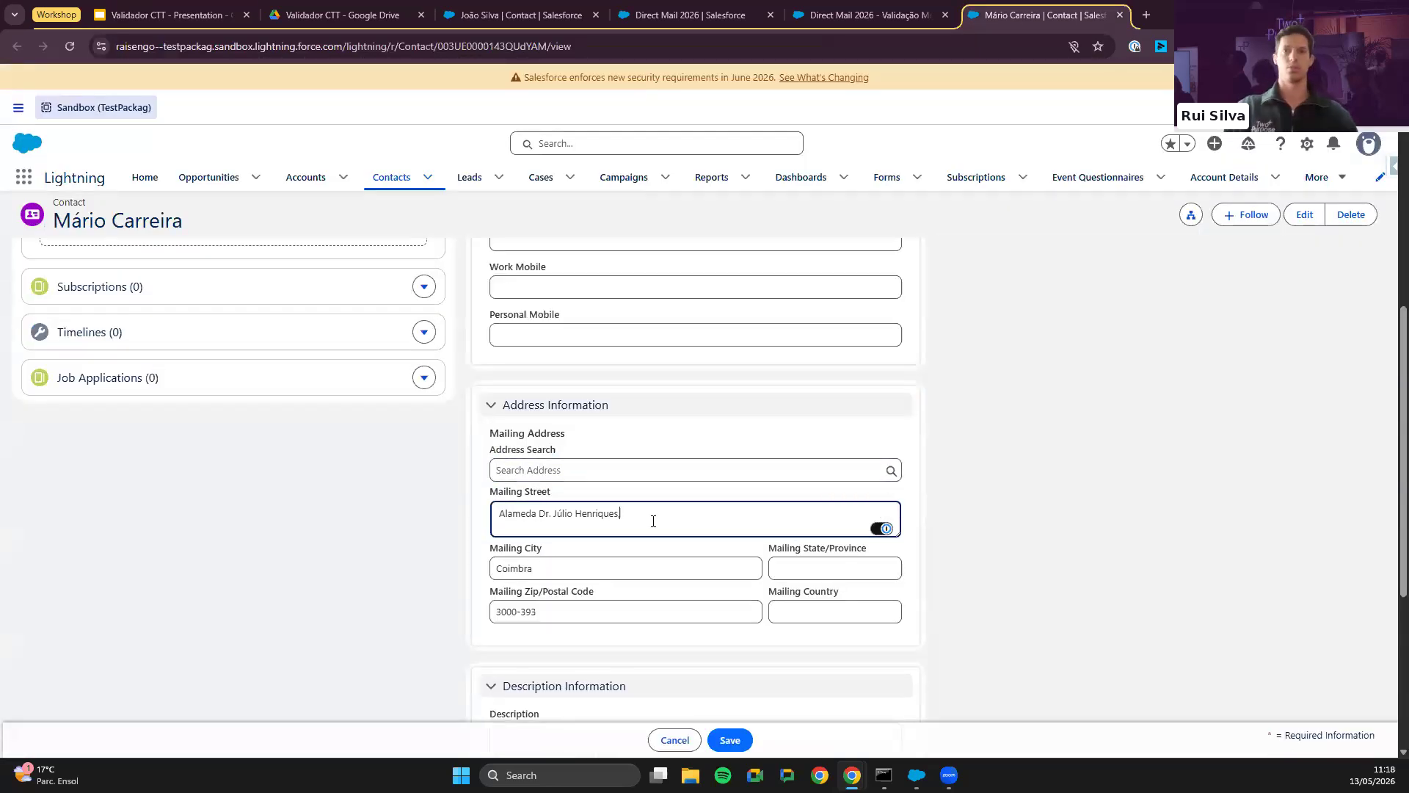
triple_click(730, 505)
click(730, 505)
text(nº1)
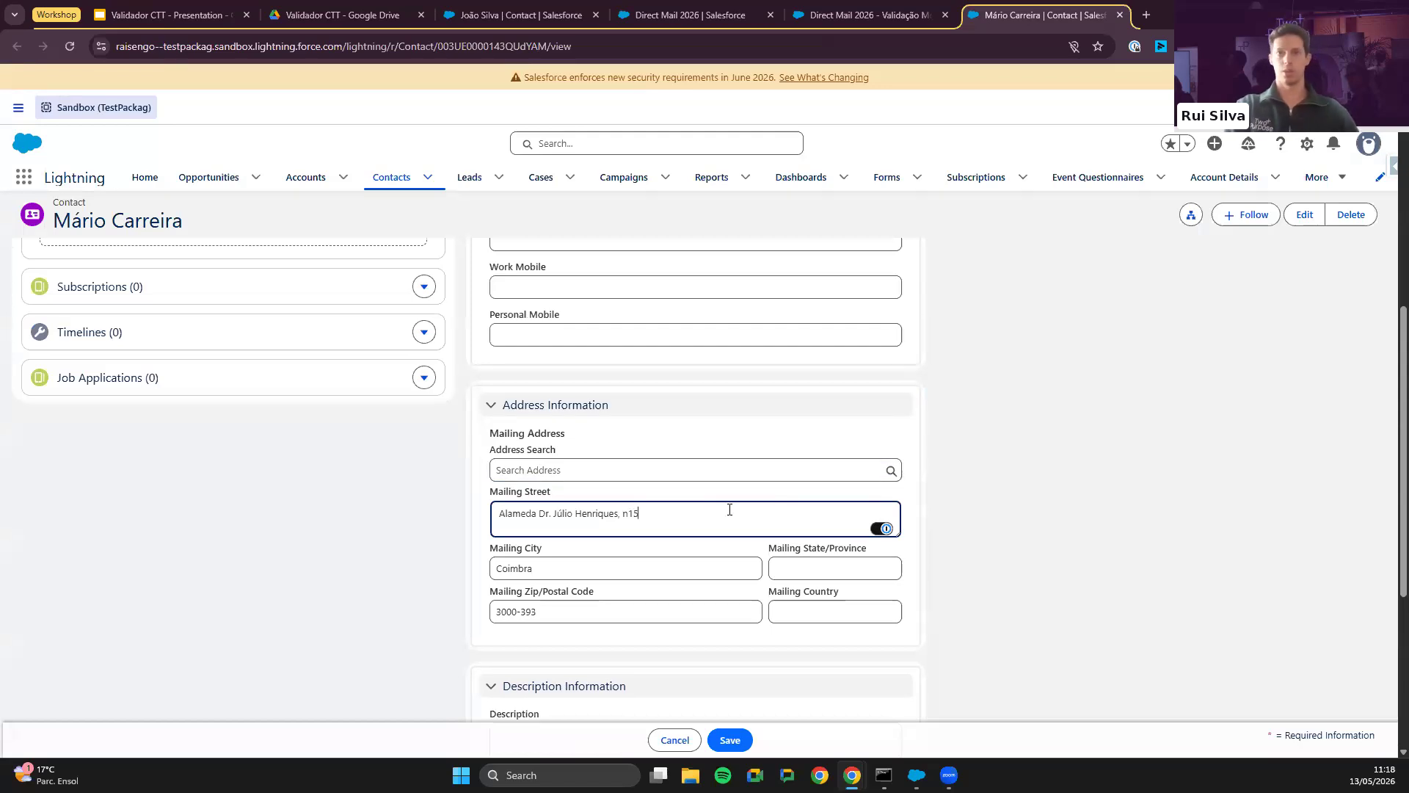
text(5,)
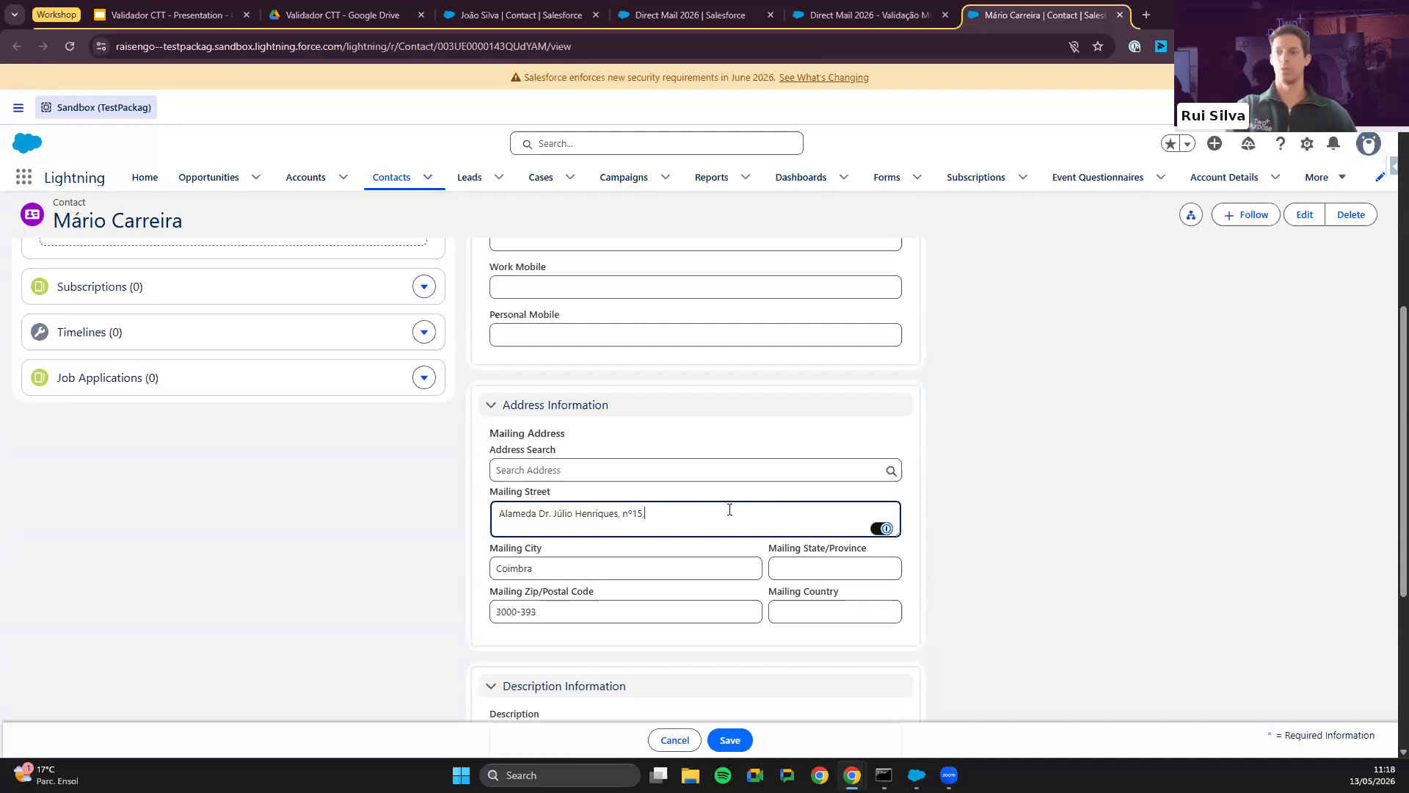
Step: Highlight the street name and door number in the mailing street, and remove the trailing comma
double_click(625, 523)
double_click(636, 519)
click(632, 519)
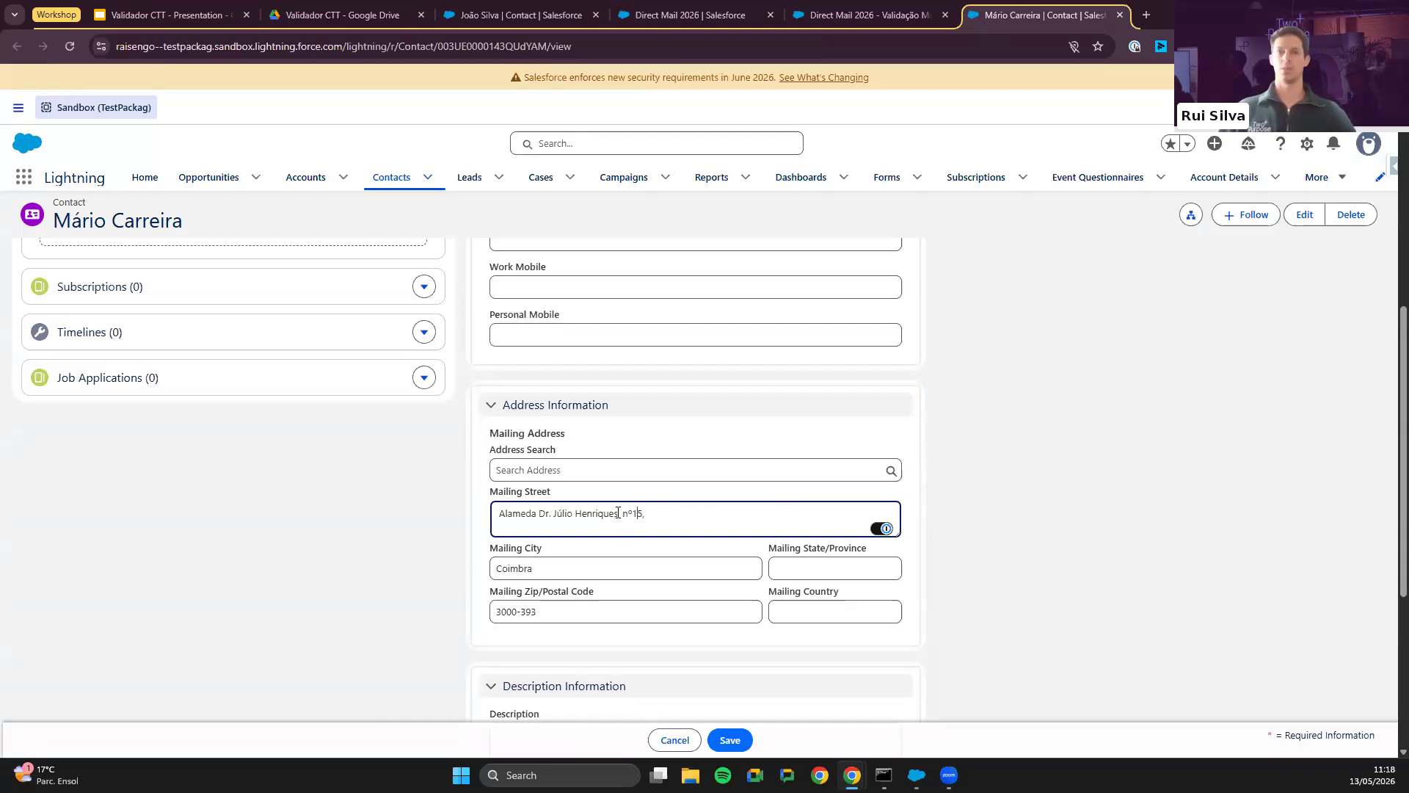
drag(612, 512, 478, 500)
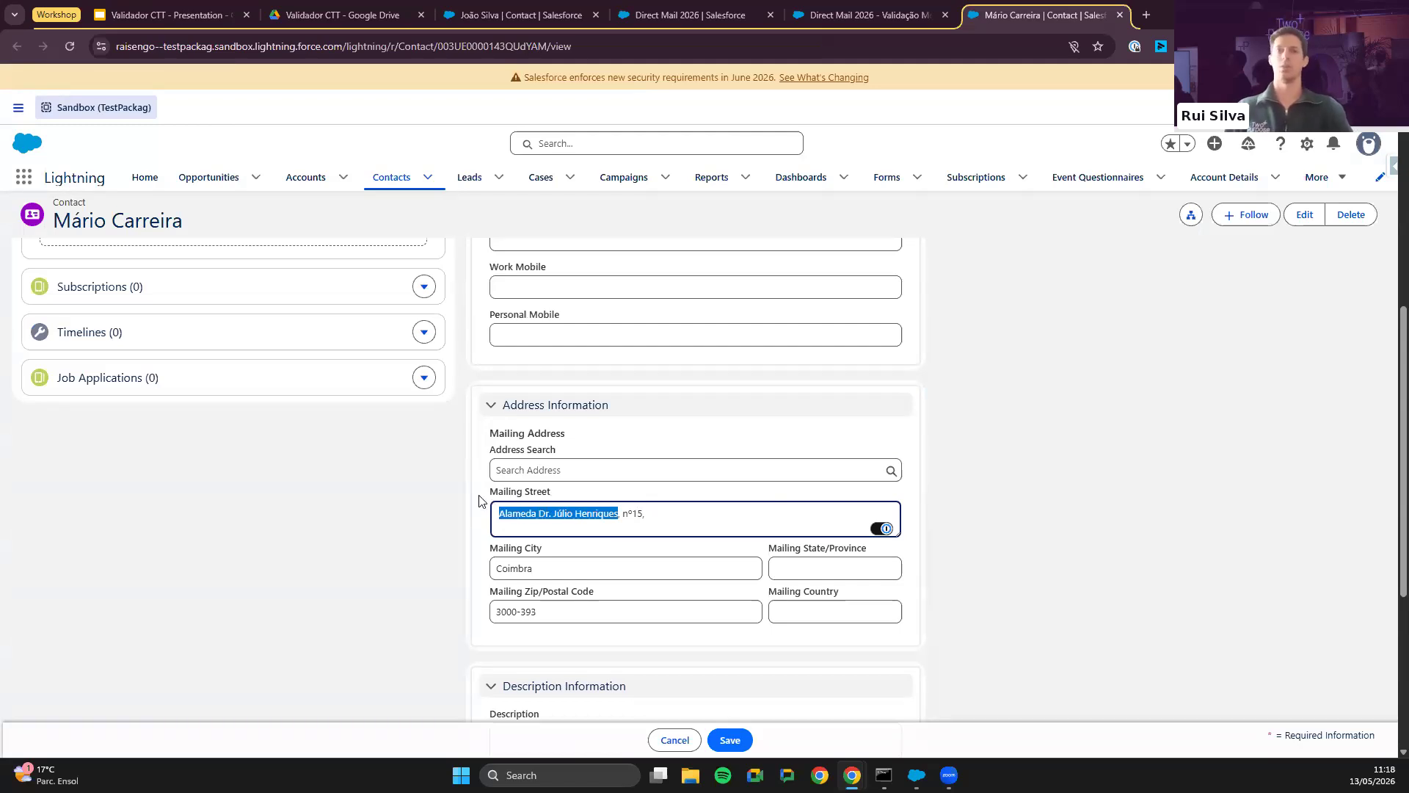
drag(651, 513, 620, 513)
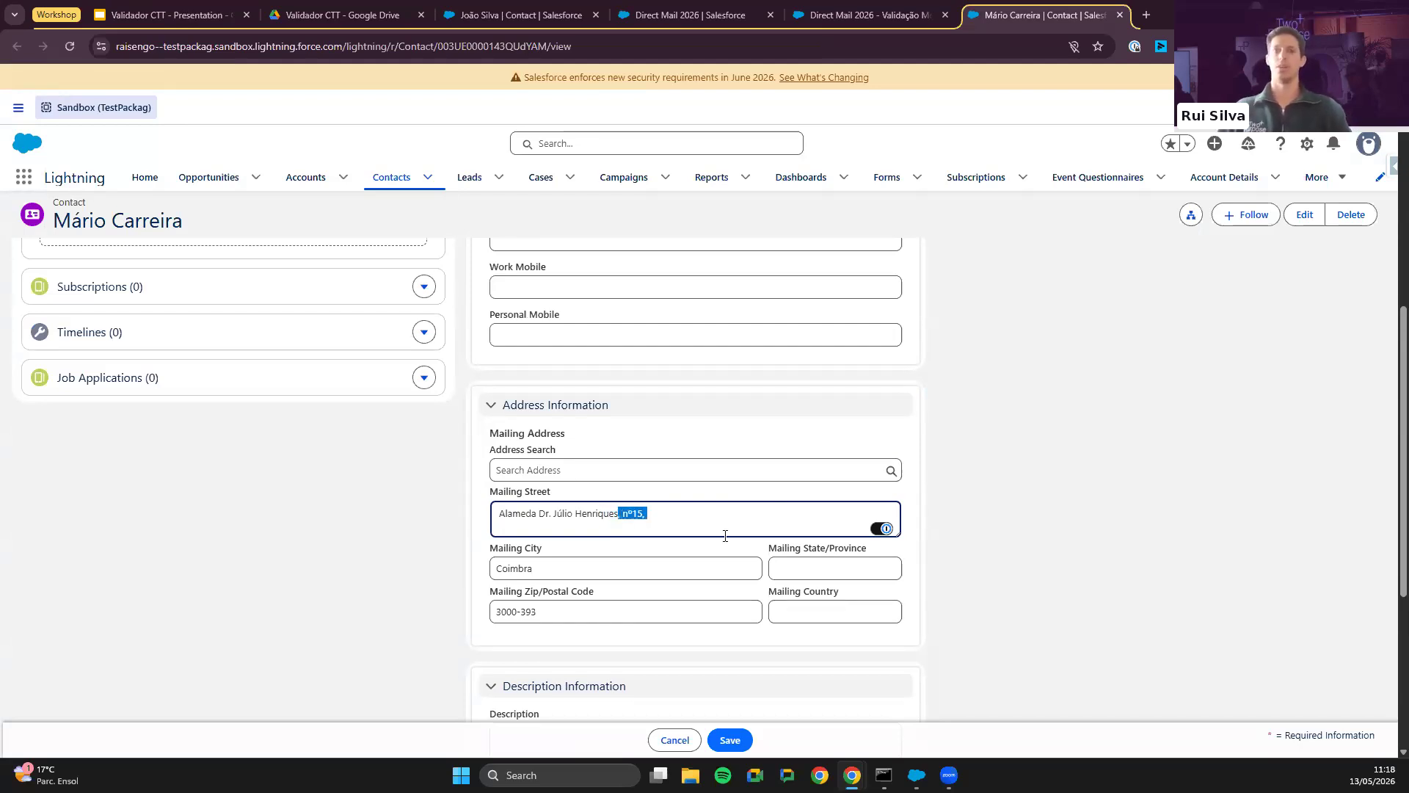
drag(727, 519, 350, 538)
click(687, 525)
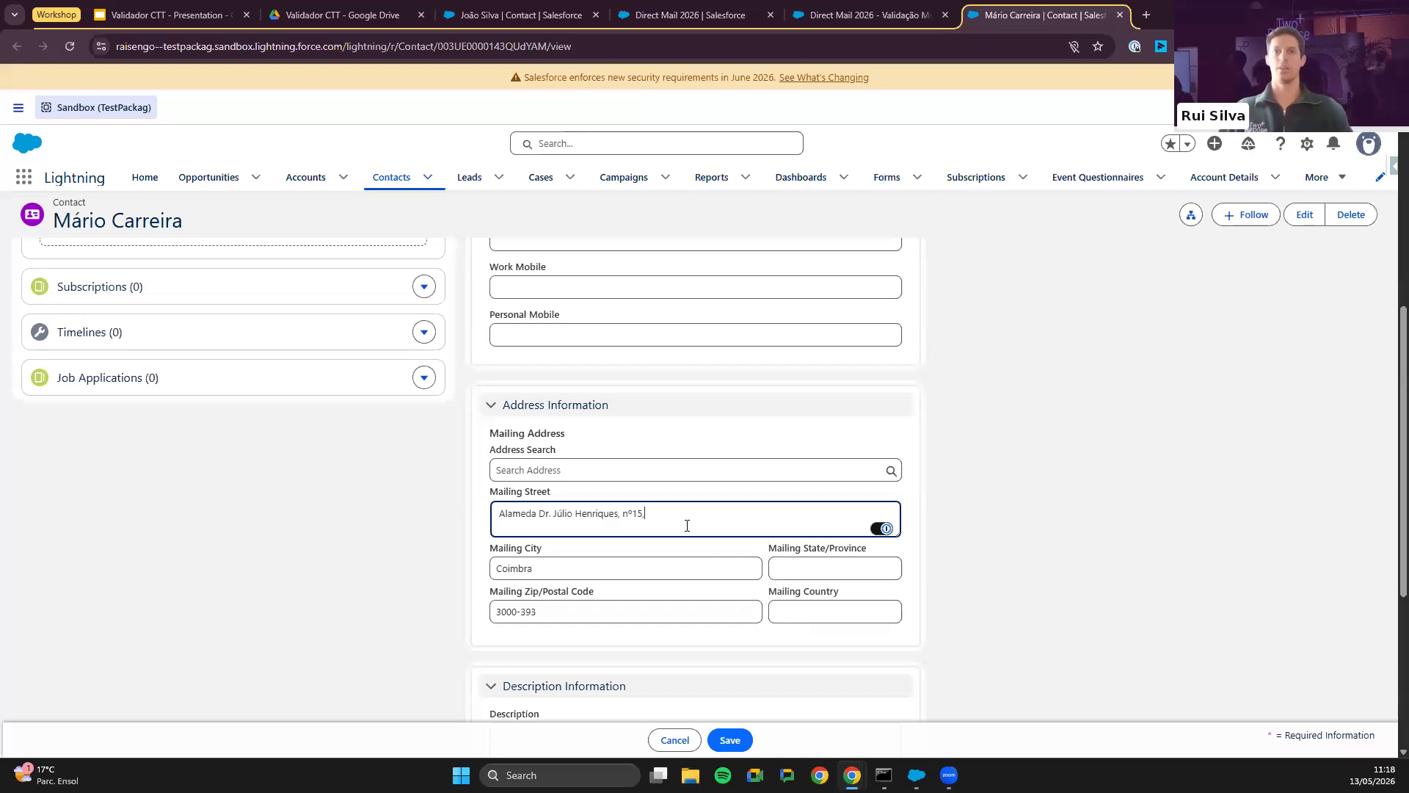
drag(553, 518, 377, 523)
scroll(839, 505, up, 2)
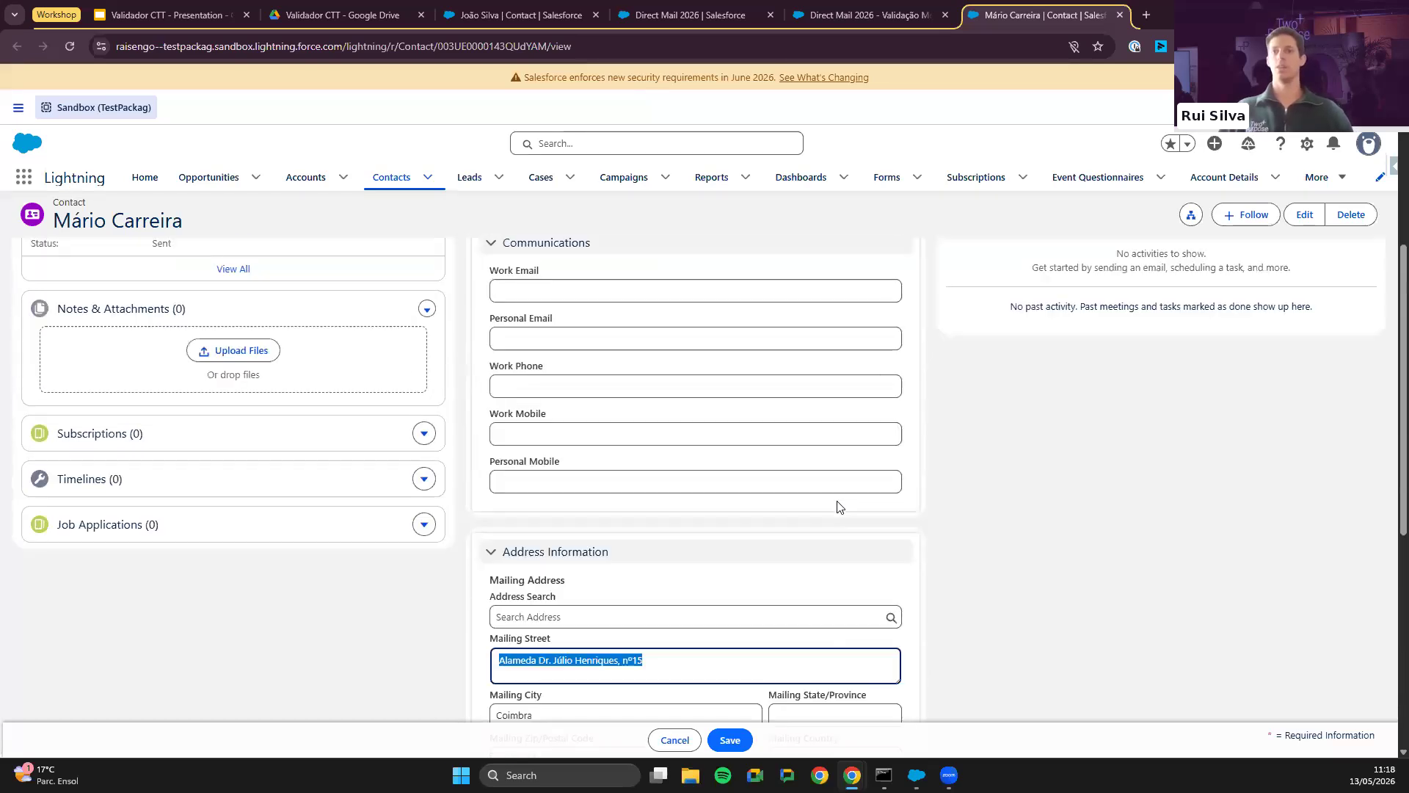
scroll(840, 506, down, 1)
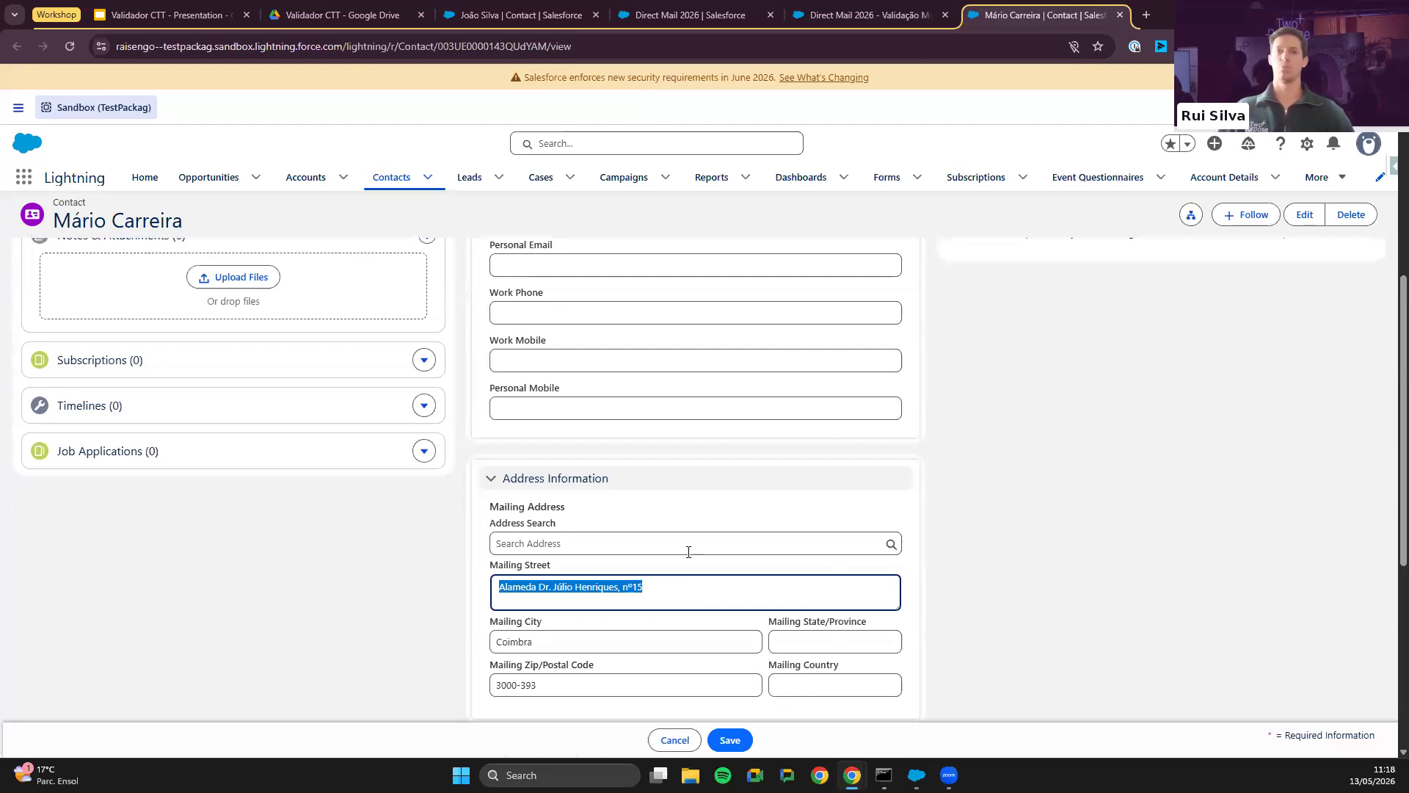
Step: Highlight the street name and the full mailing street with its door number, and discard the address edits
click(620, 587)
drag(620, 587, 473, 580)
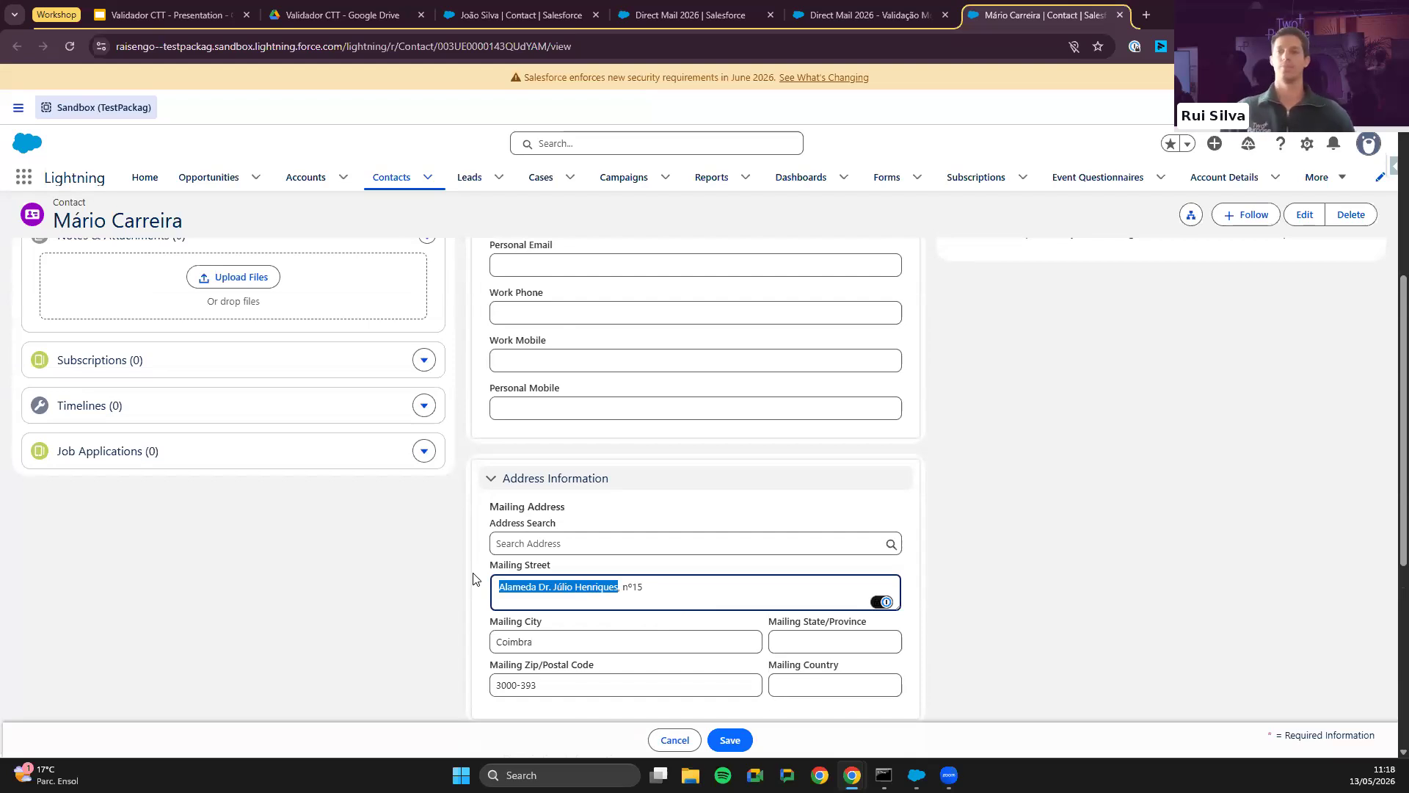
drag(697, 587, 389, 573)
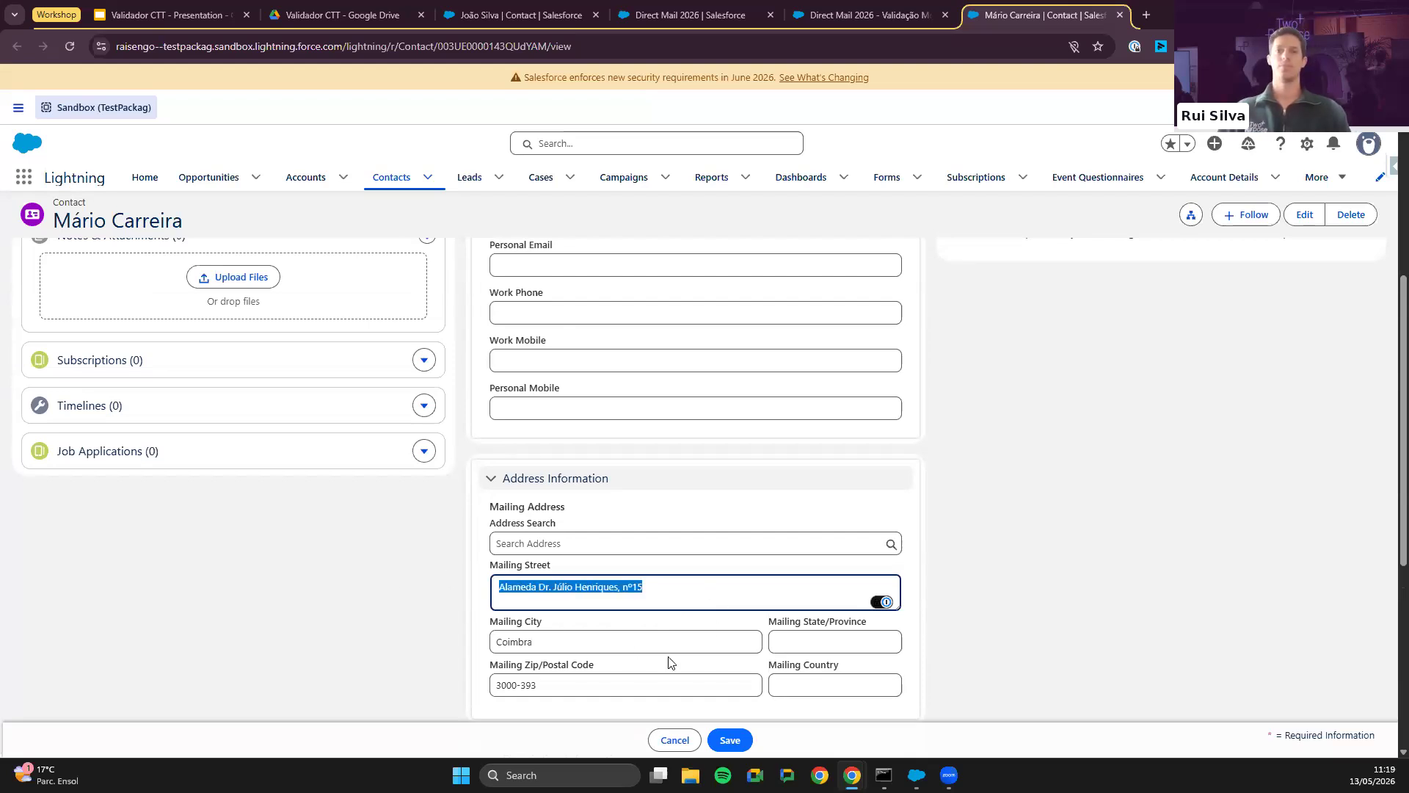
click(678, 739)
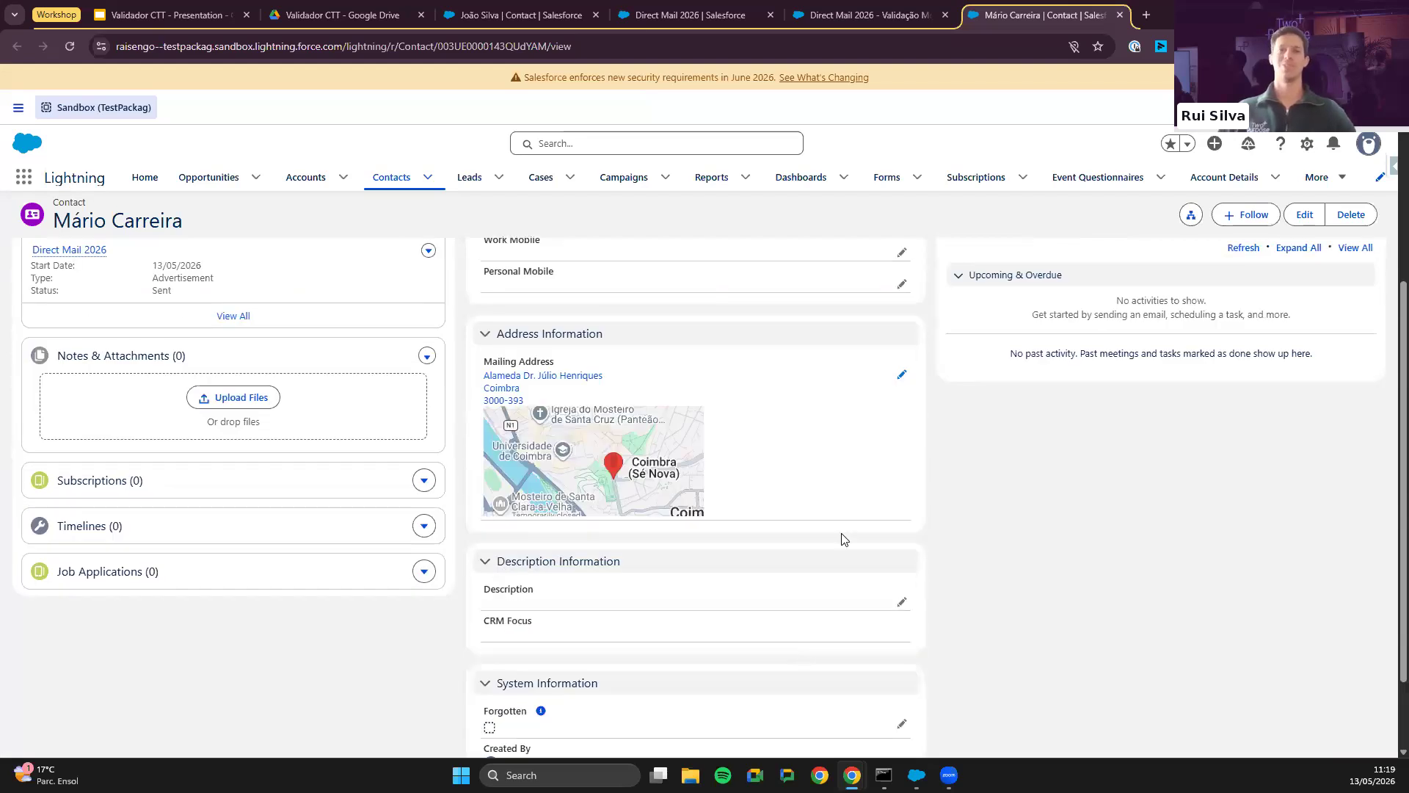
scroll(1007, 541, up, 2)
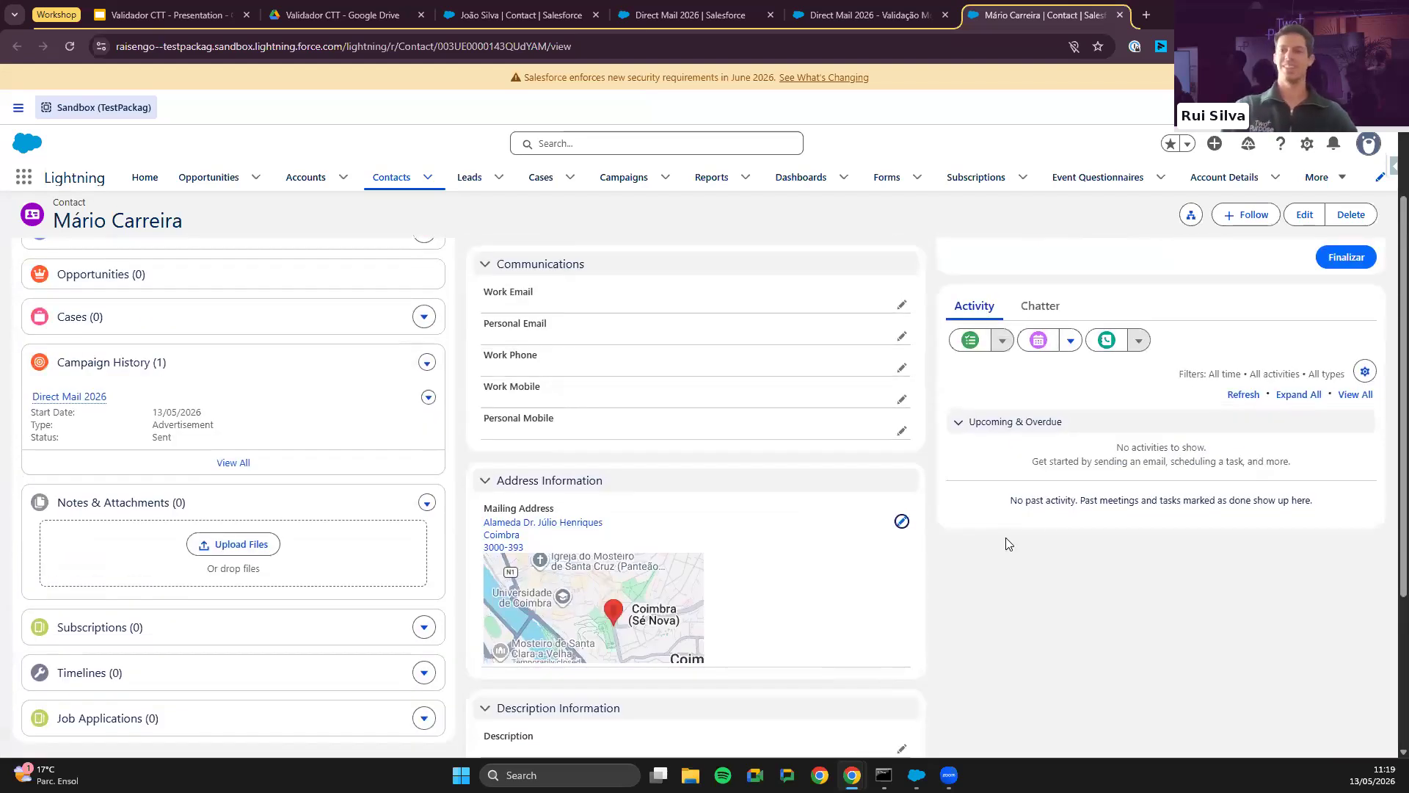
Step: Switch to the Validador CTT presentation in Google Slides, start the slideshow from Demonstração and advance to the CTT versus external API slide
click(196, 19)
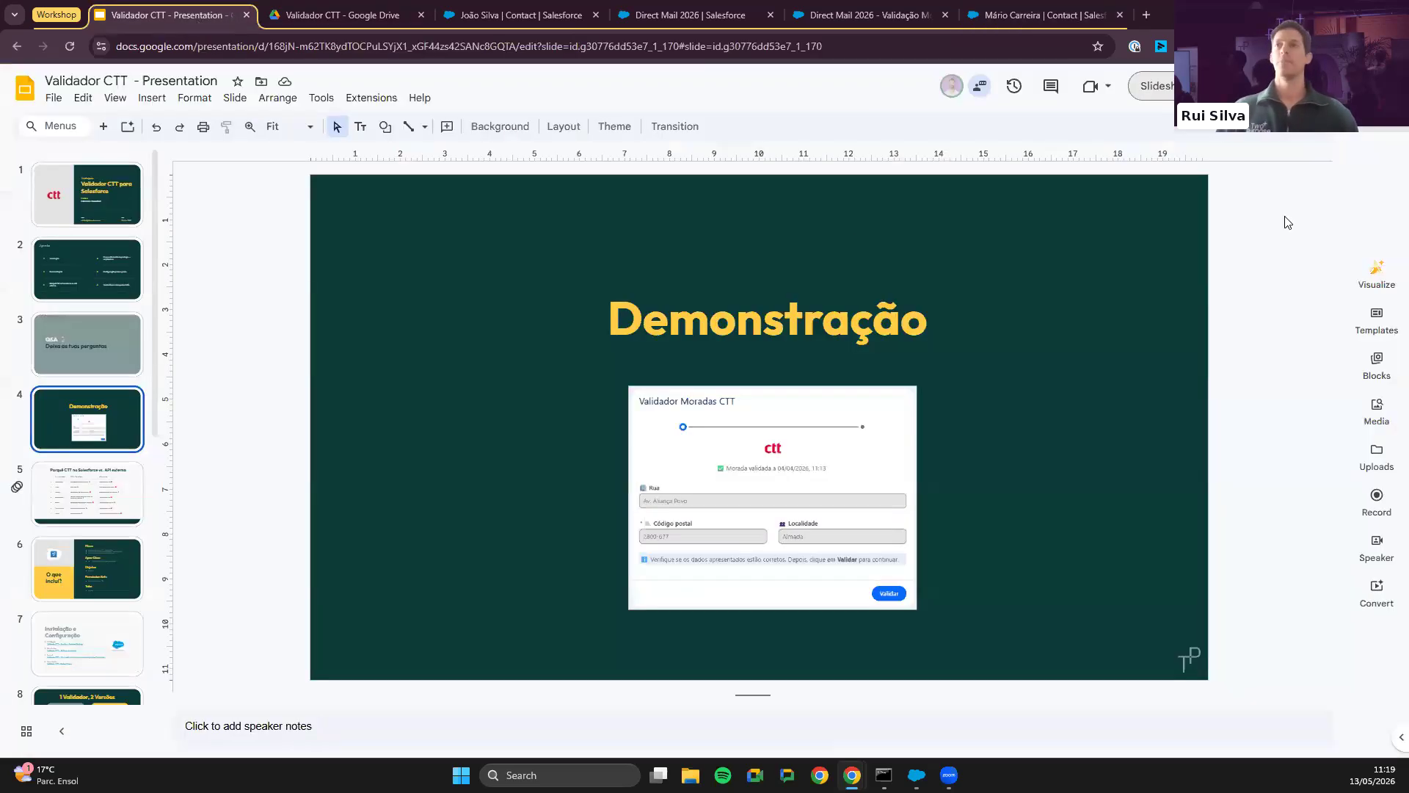
click(1169, 95)
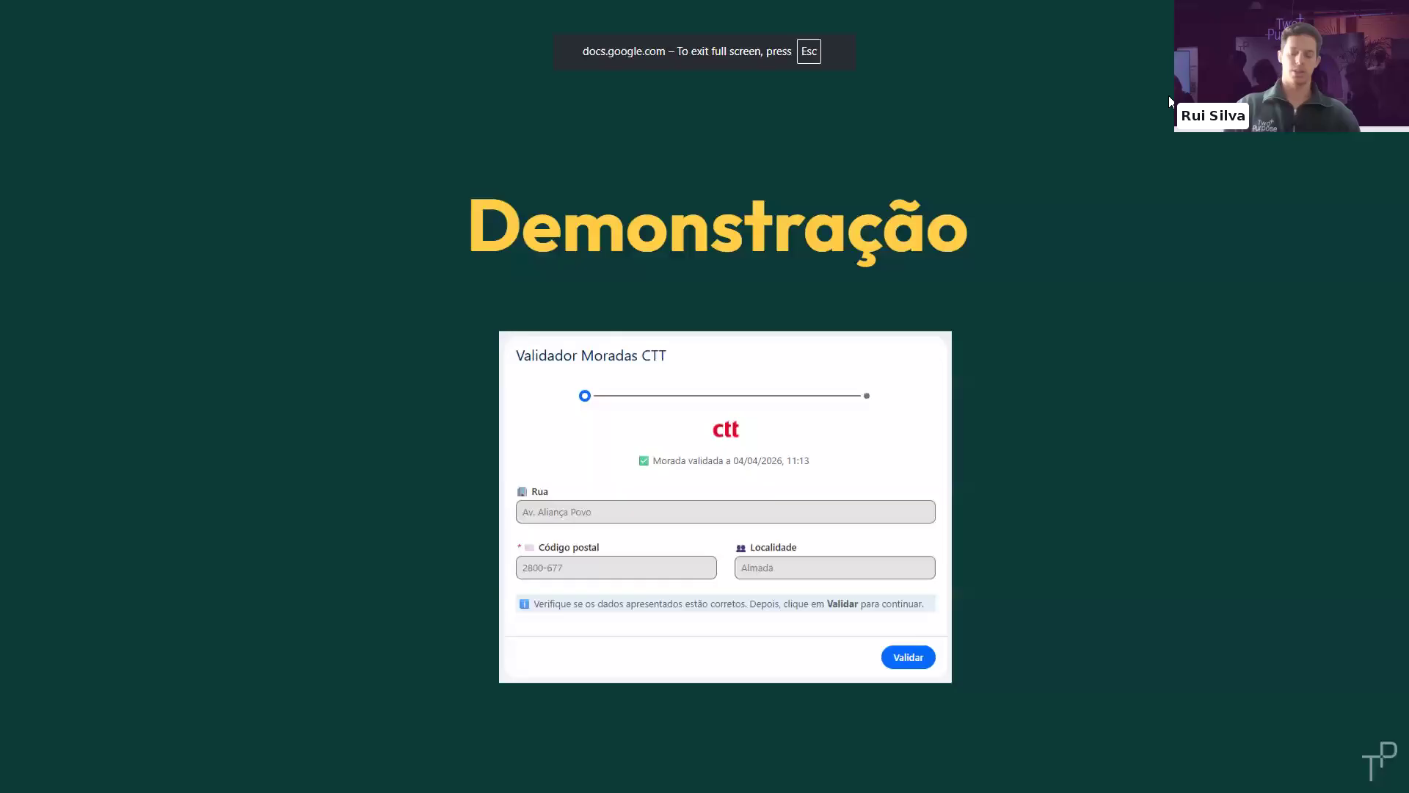
key(Right)
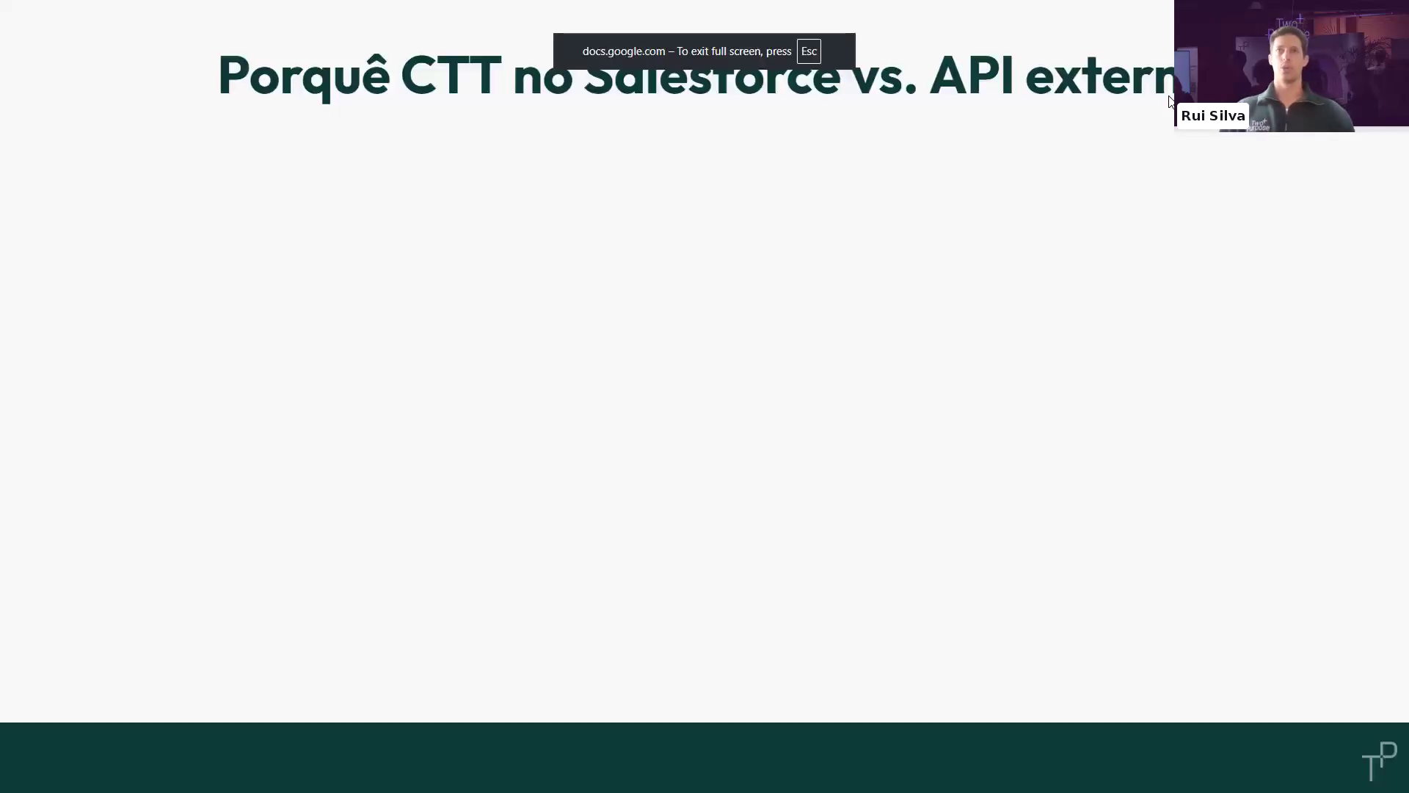
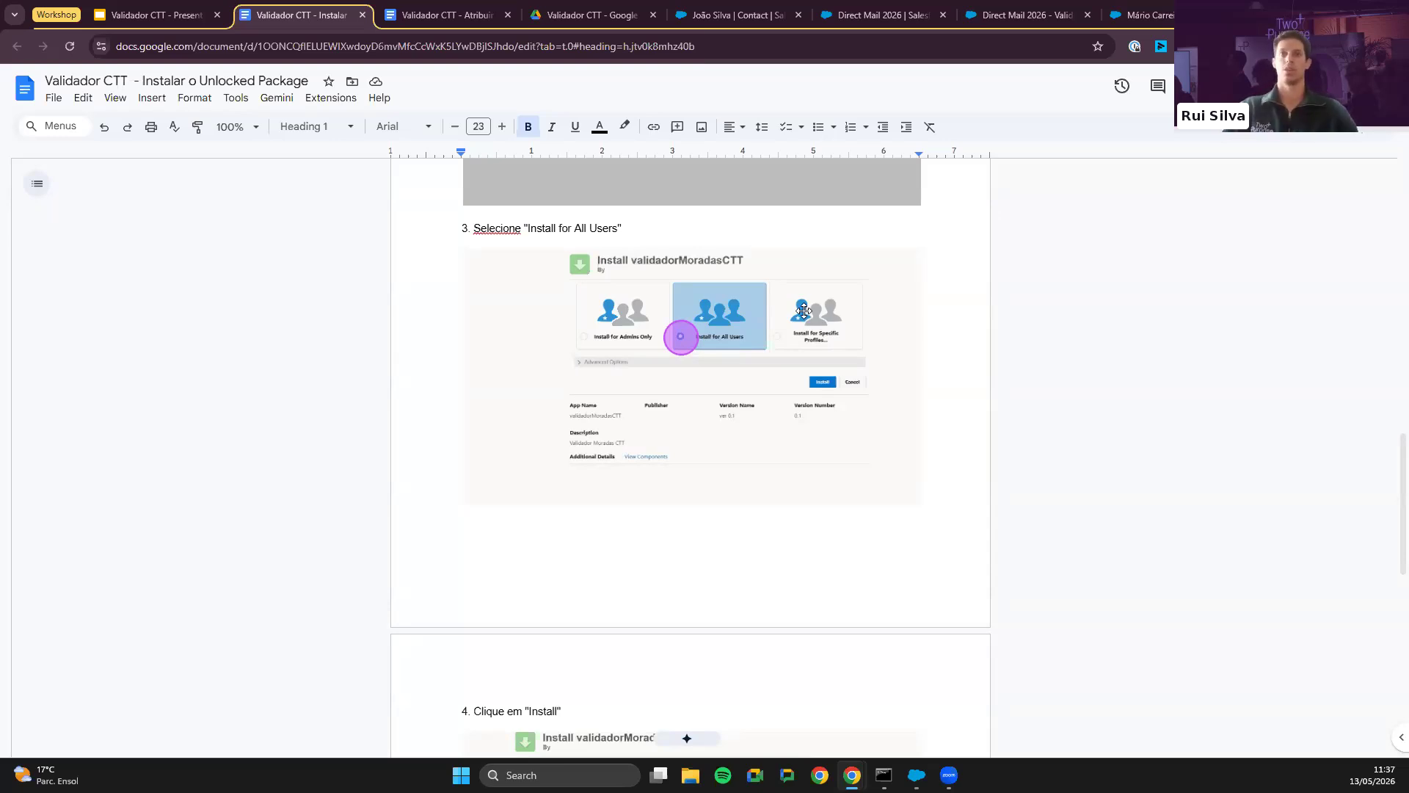
Step: Show the Atribuir permissões guide, the Instalação e Configuração slide and the contact's Salesforce record, and return to the slide
click(439, 15)
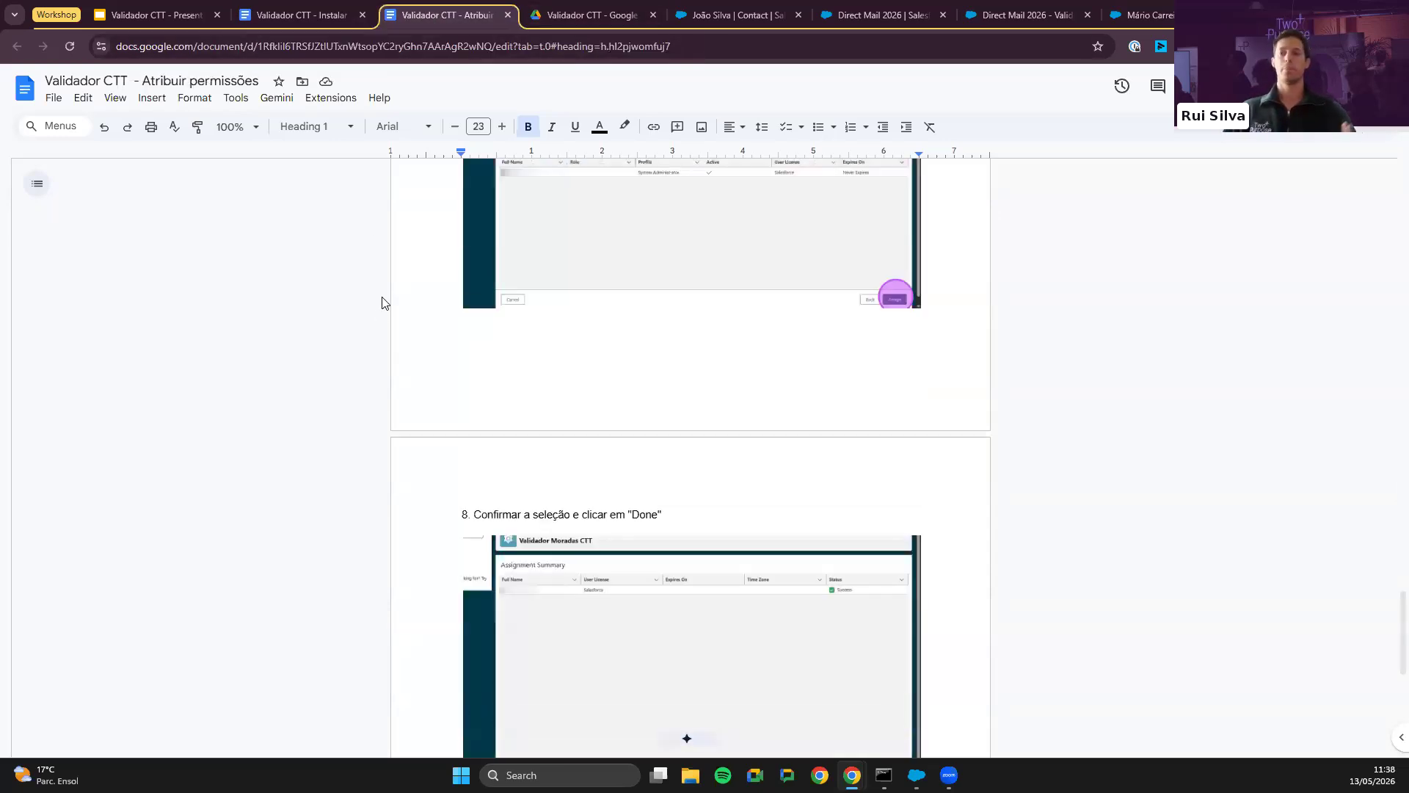
click(132, 16)
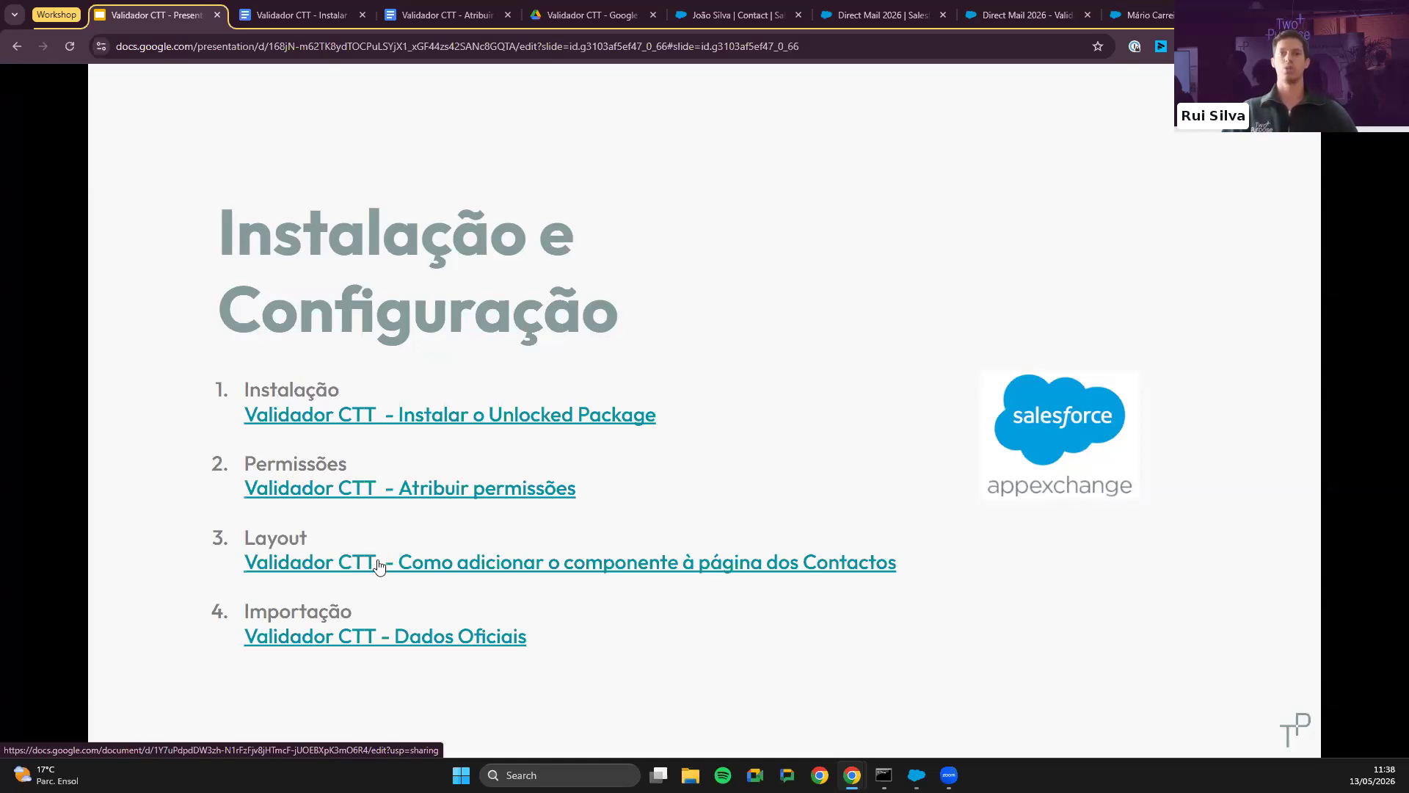
click(1141, 14)
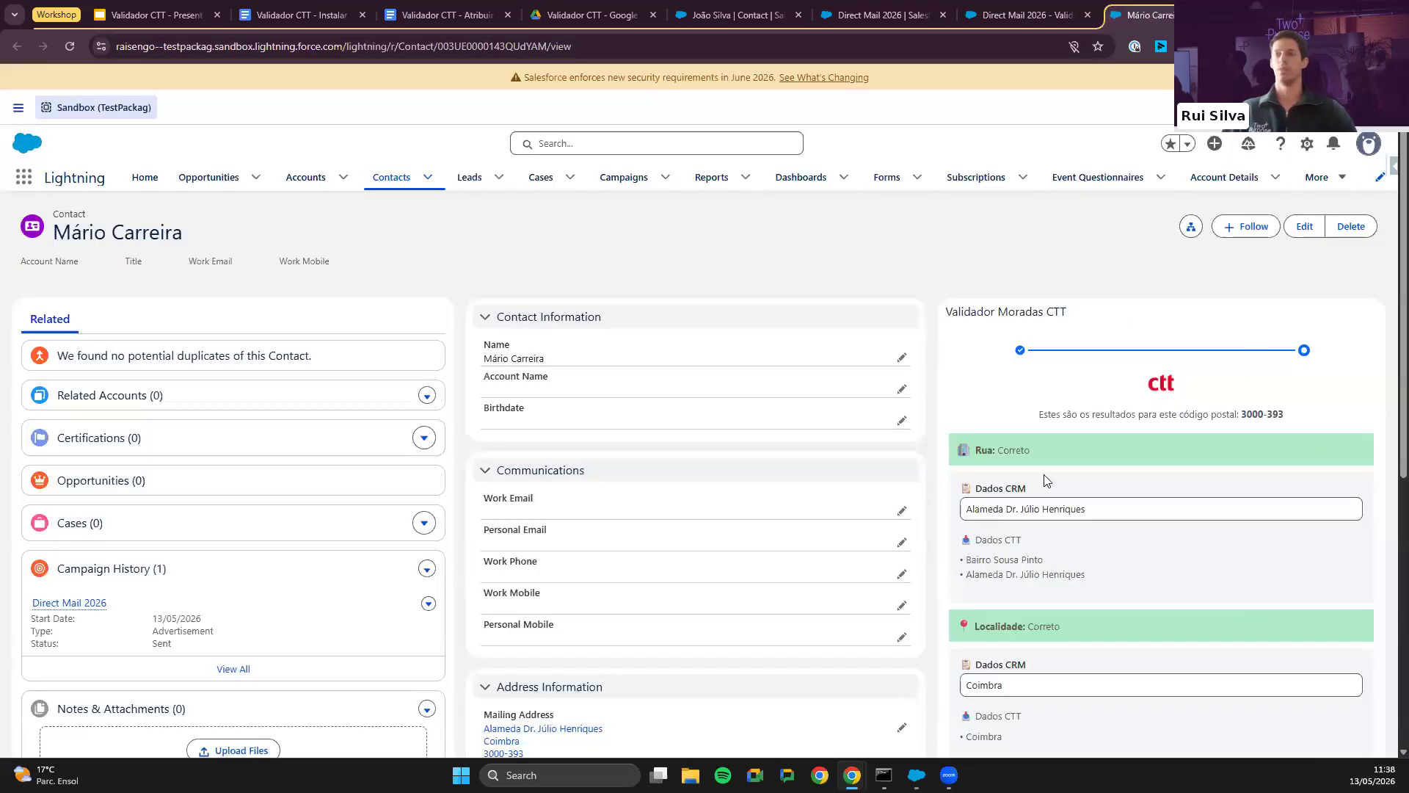
click(179, 25)
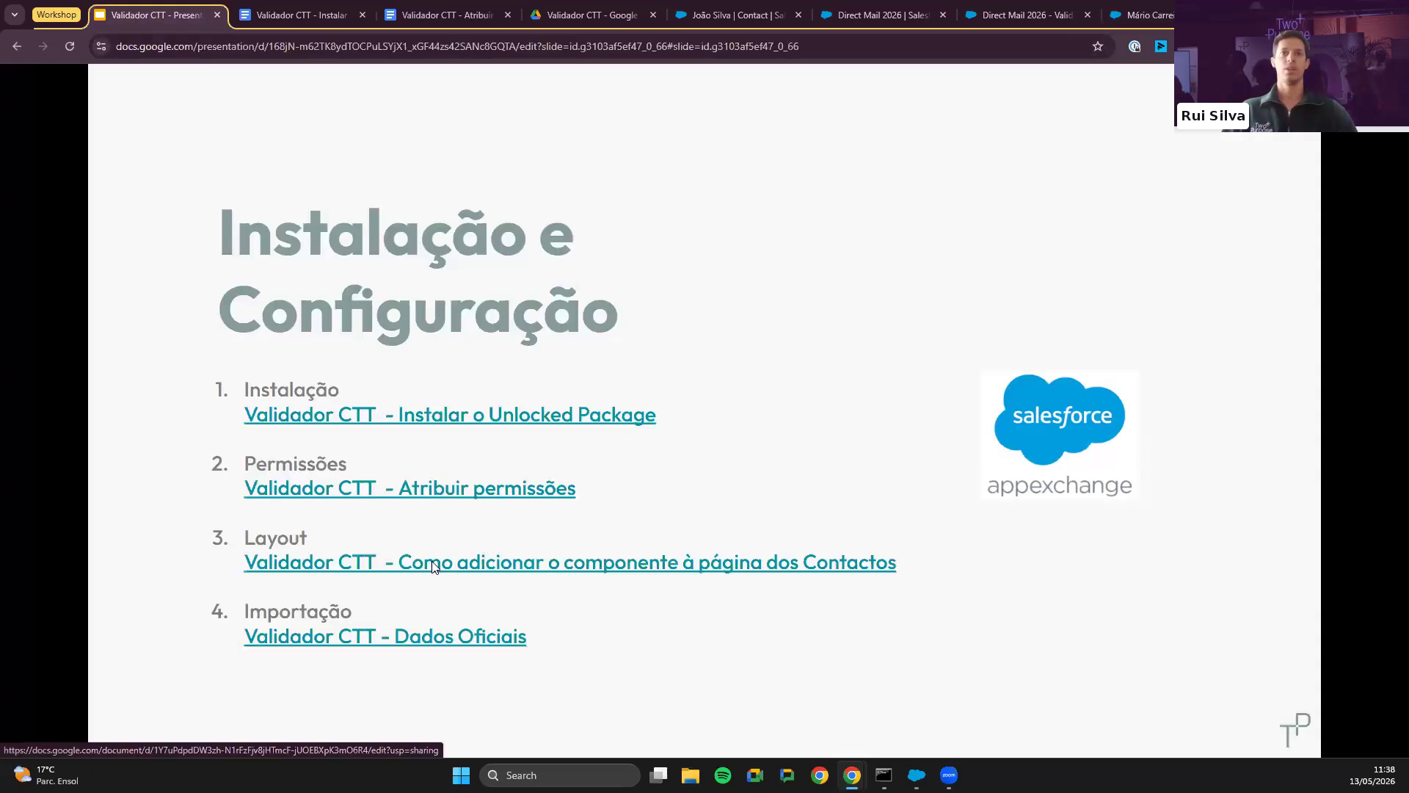
Step: Open the linked guide on adding the component to the Contacts page, and close the installation and permissions guides
click(433, 564)
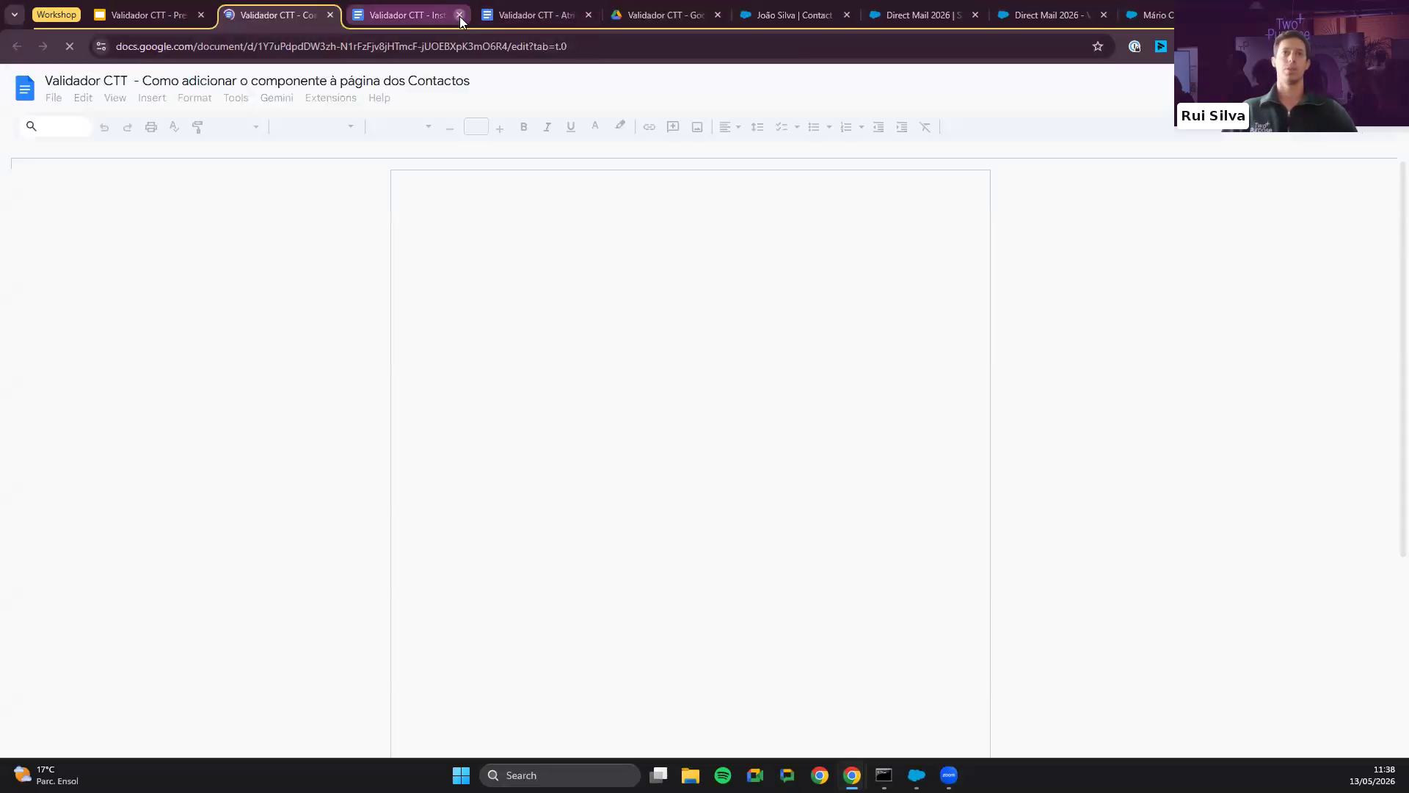
click(458, 16)
click(458, 15)
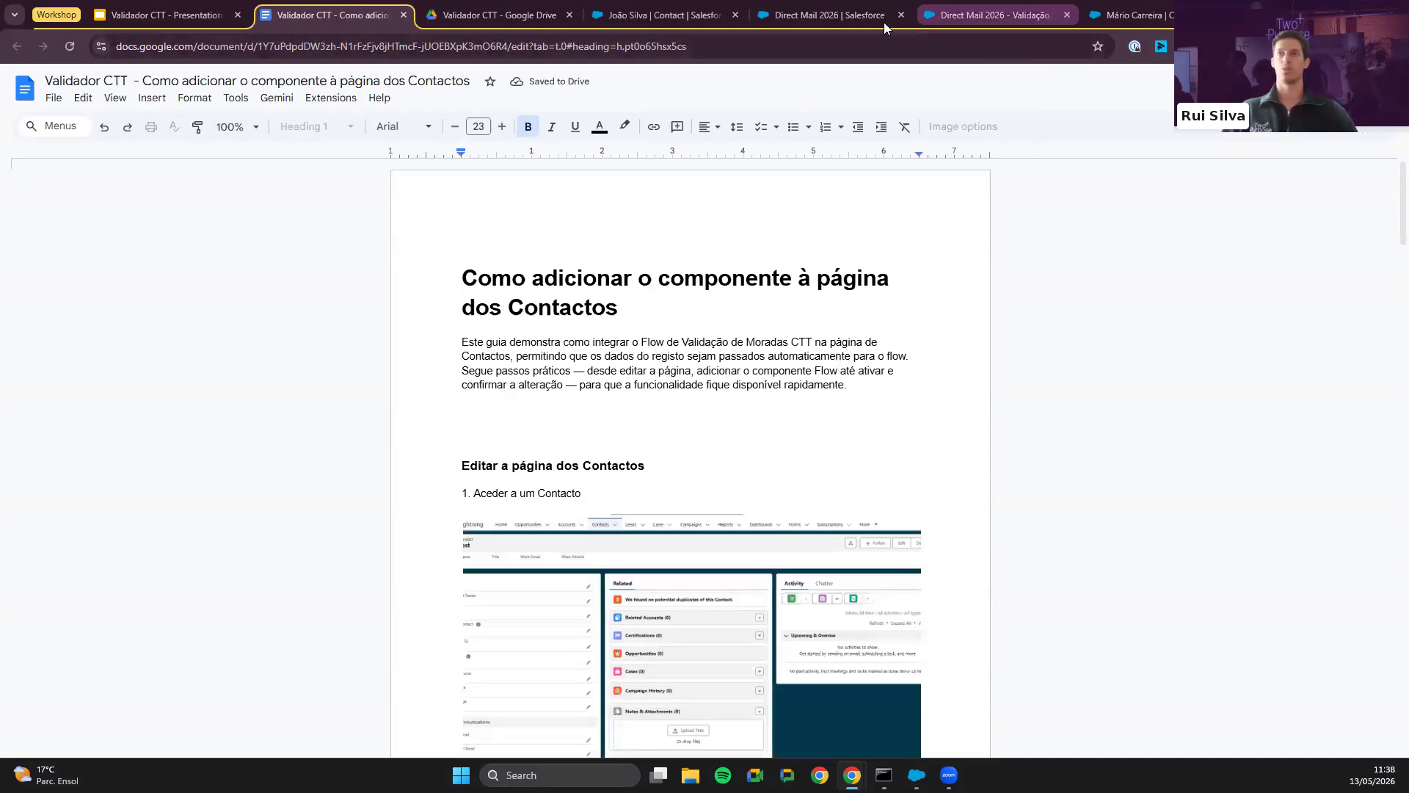
Step: Switch to the contact's Salesforce record and open its page for editing in Lightning App Builder
click(1130, 15)
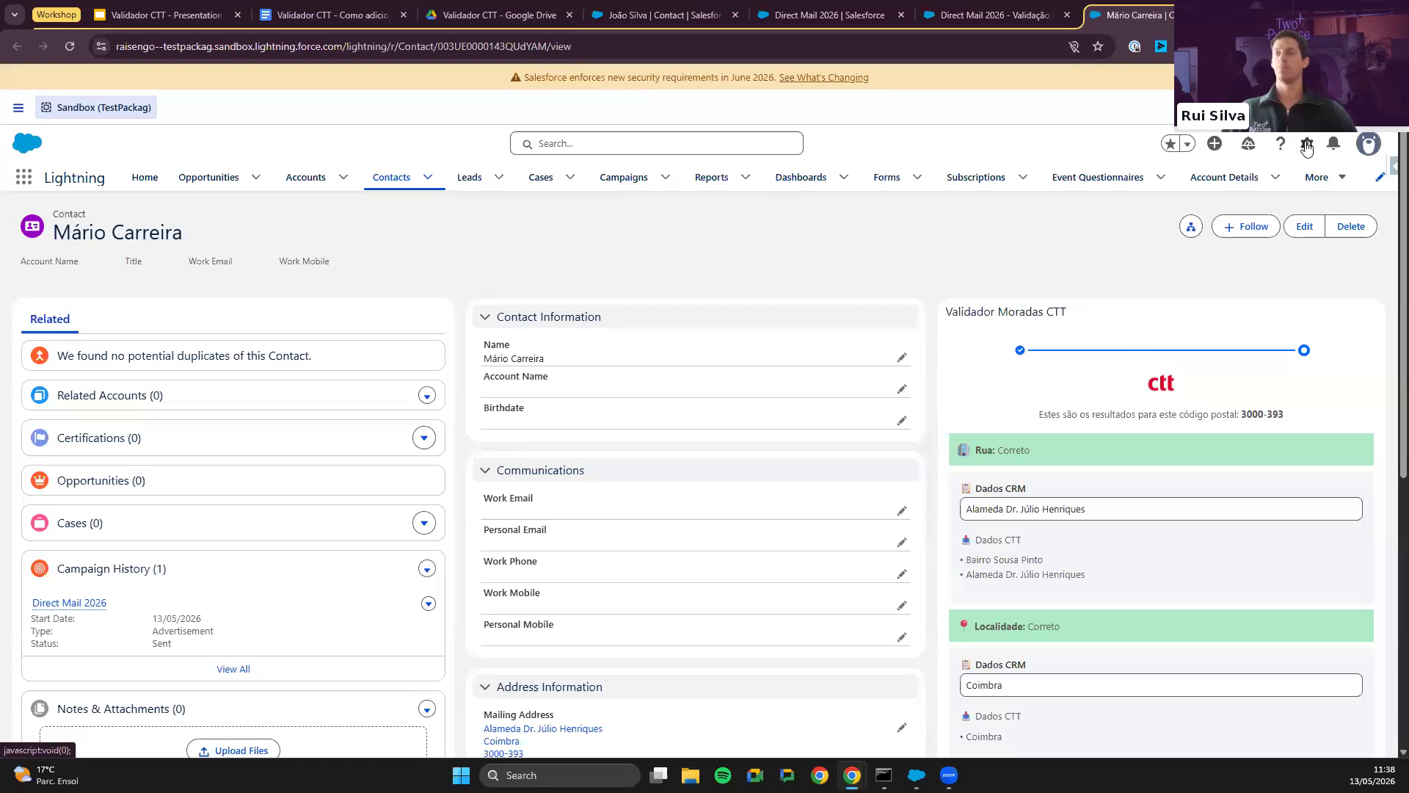
click(1317, 146)
scroll(1252, 244, down, 1)
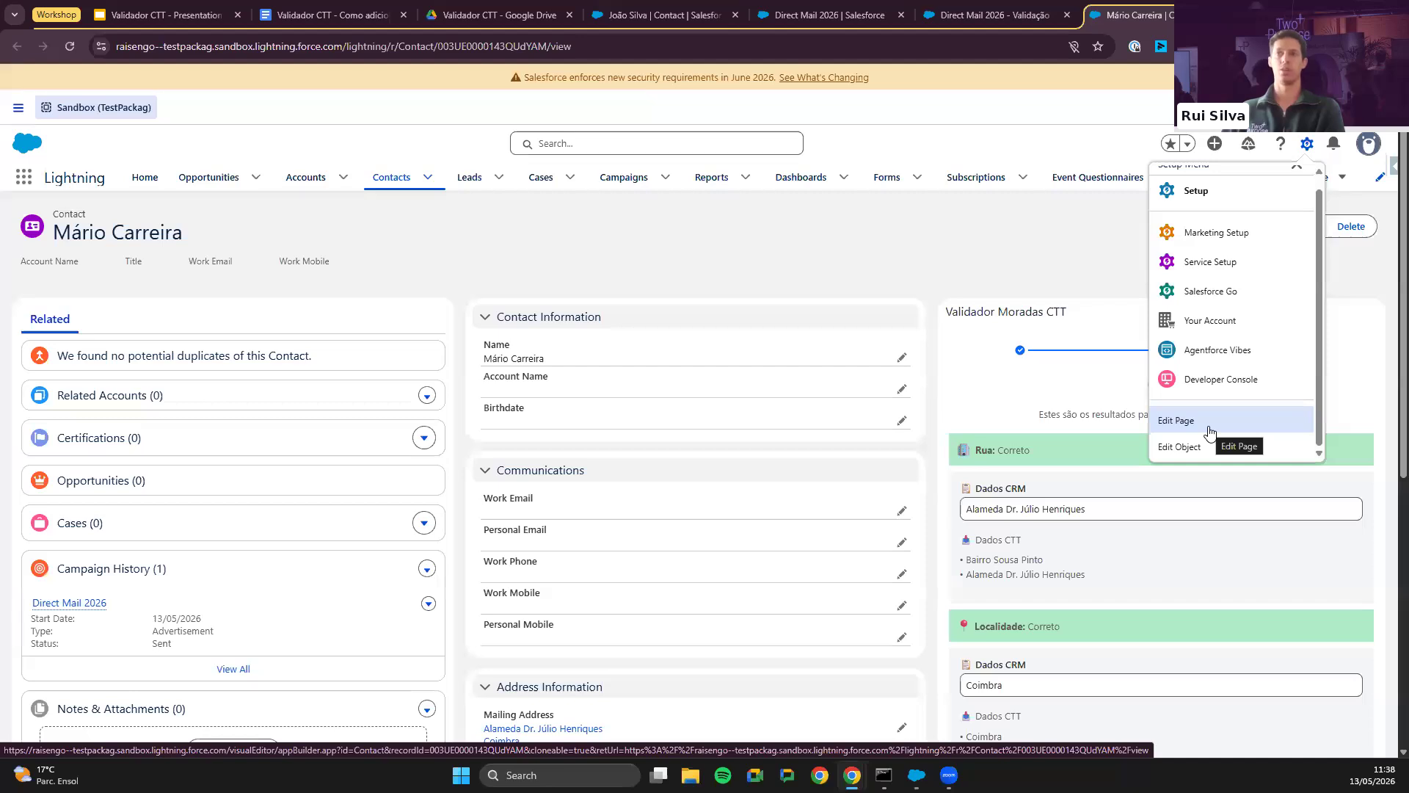
click(1305, 146)
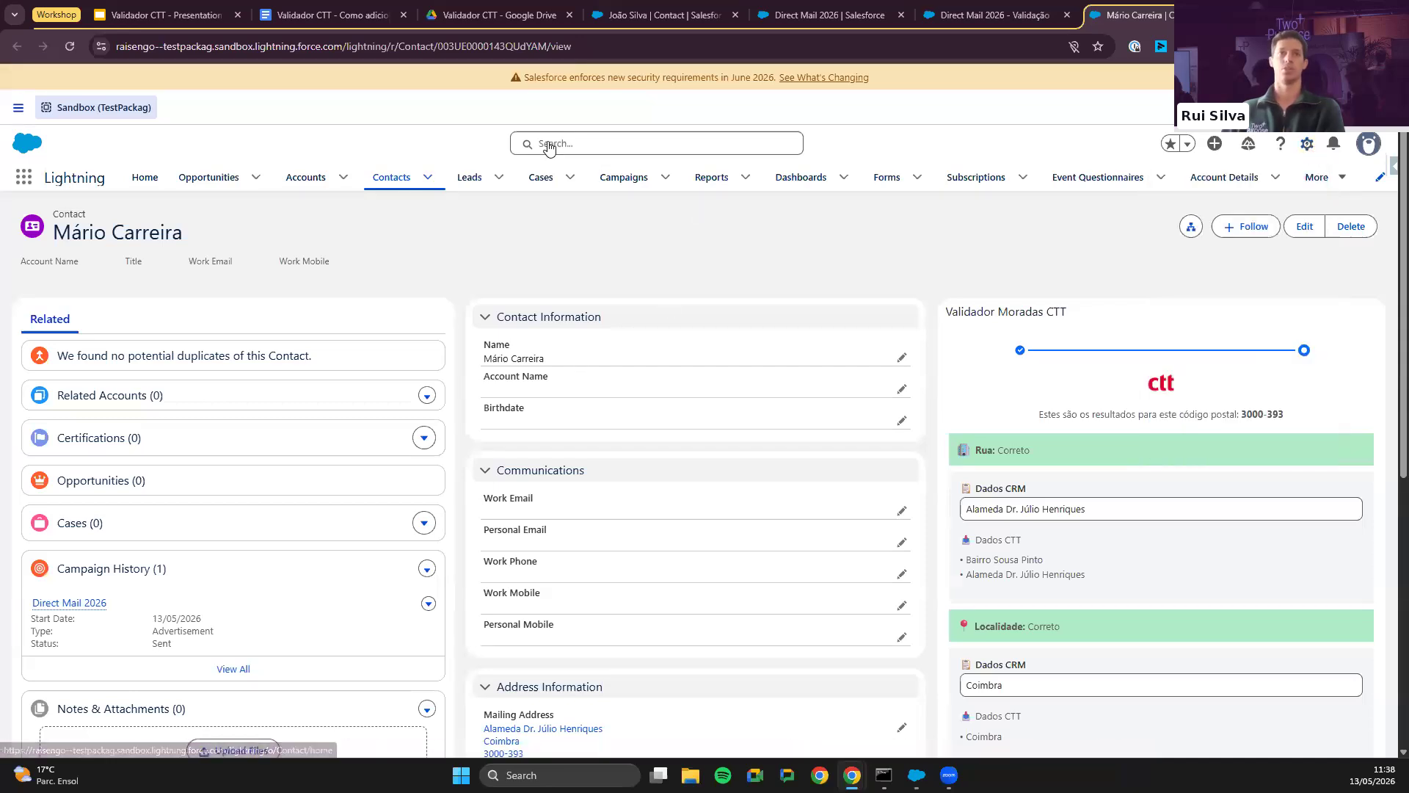
click(1307, 143)
click(1187, 420)
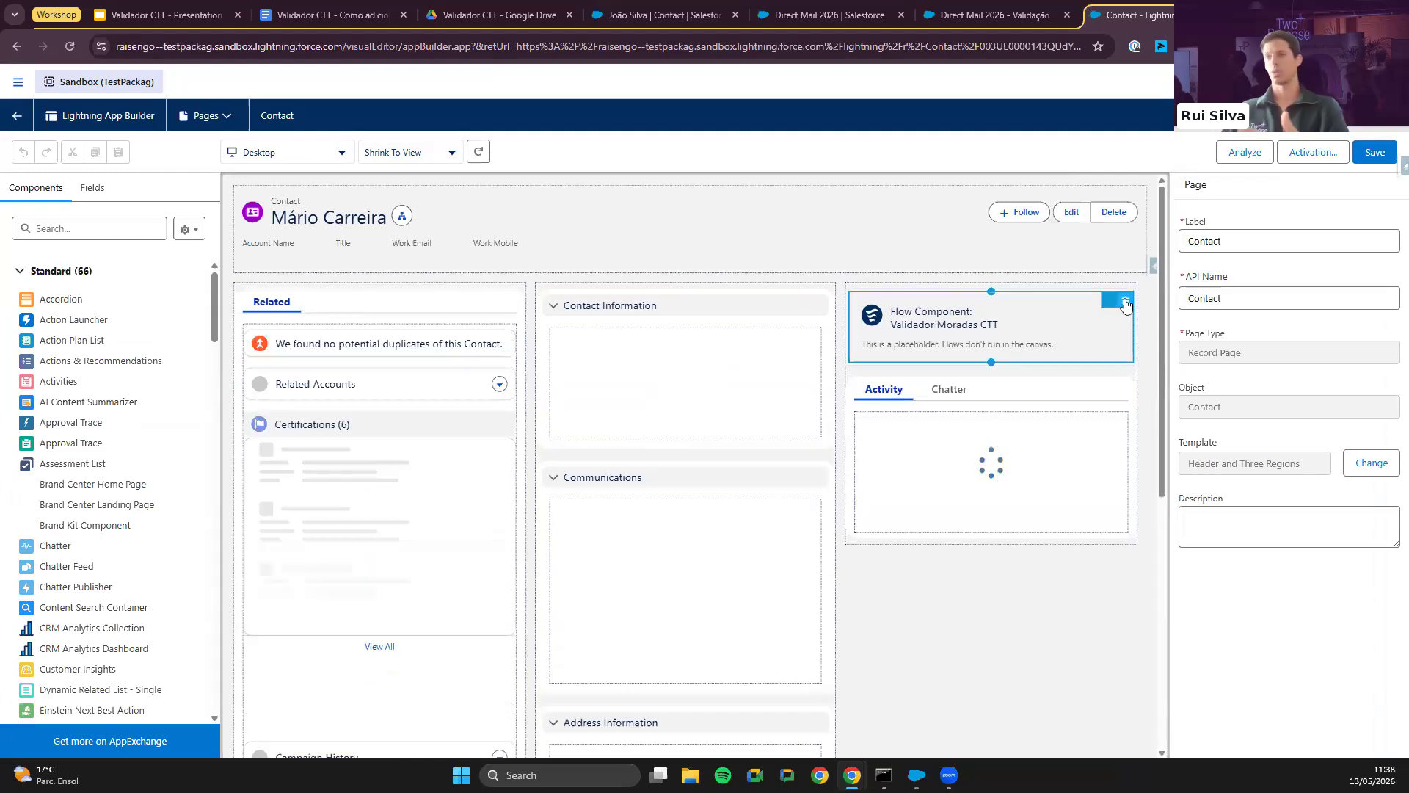
Step: Delete the Validador Moradas CTT flow component from the page and place a new Flow component above the Activity section
click(1125, 301)
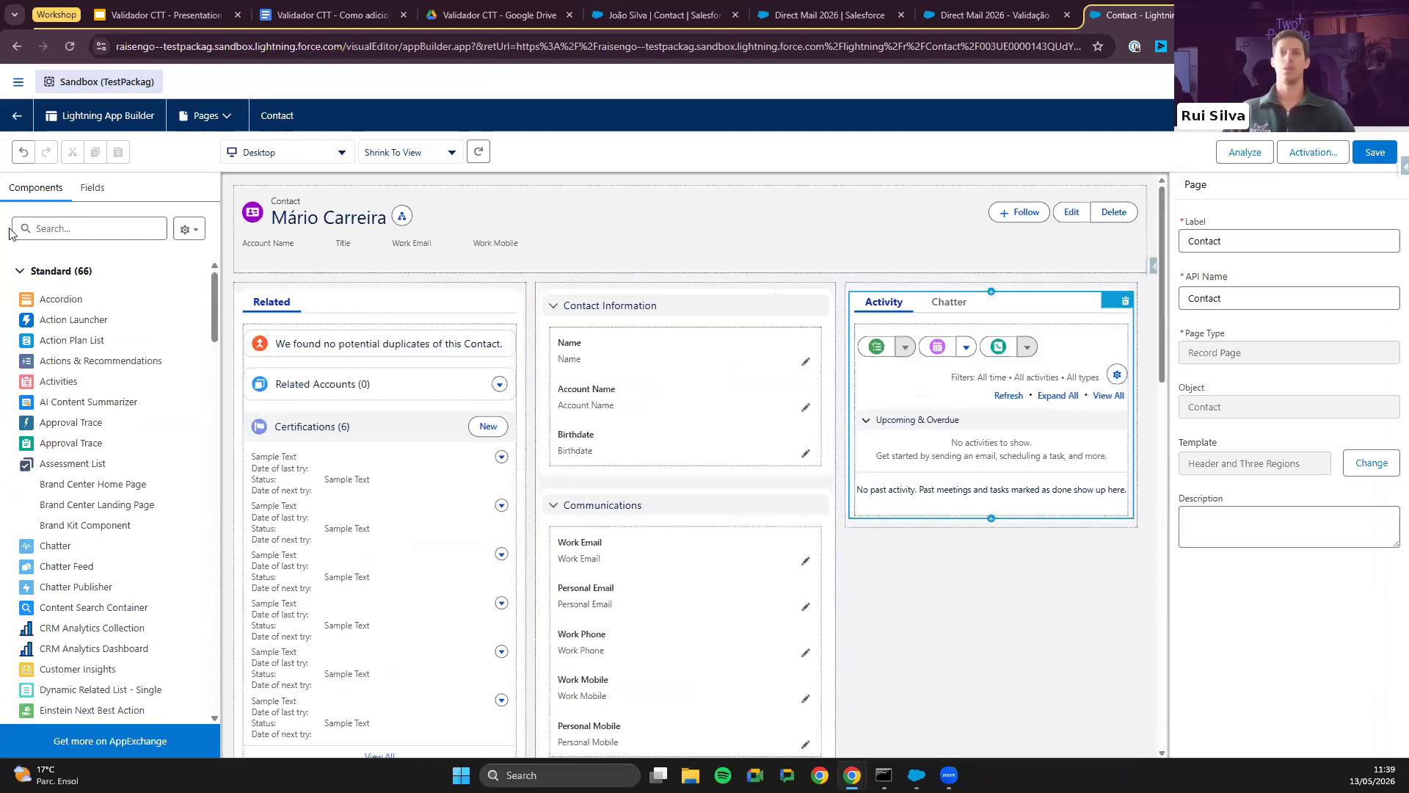
click(63, 219)
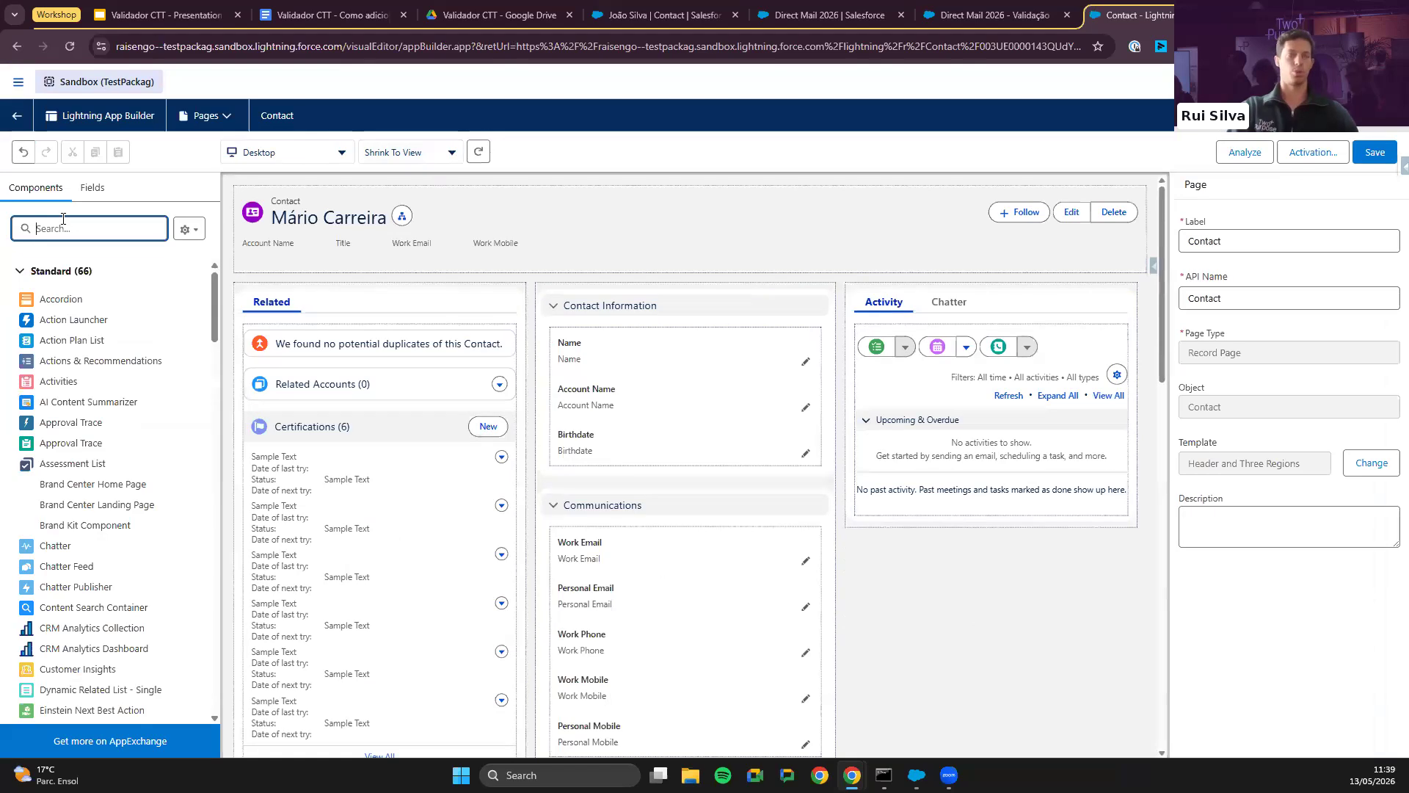
text(flow)
drag(103, 304, 937, 294)
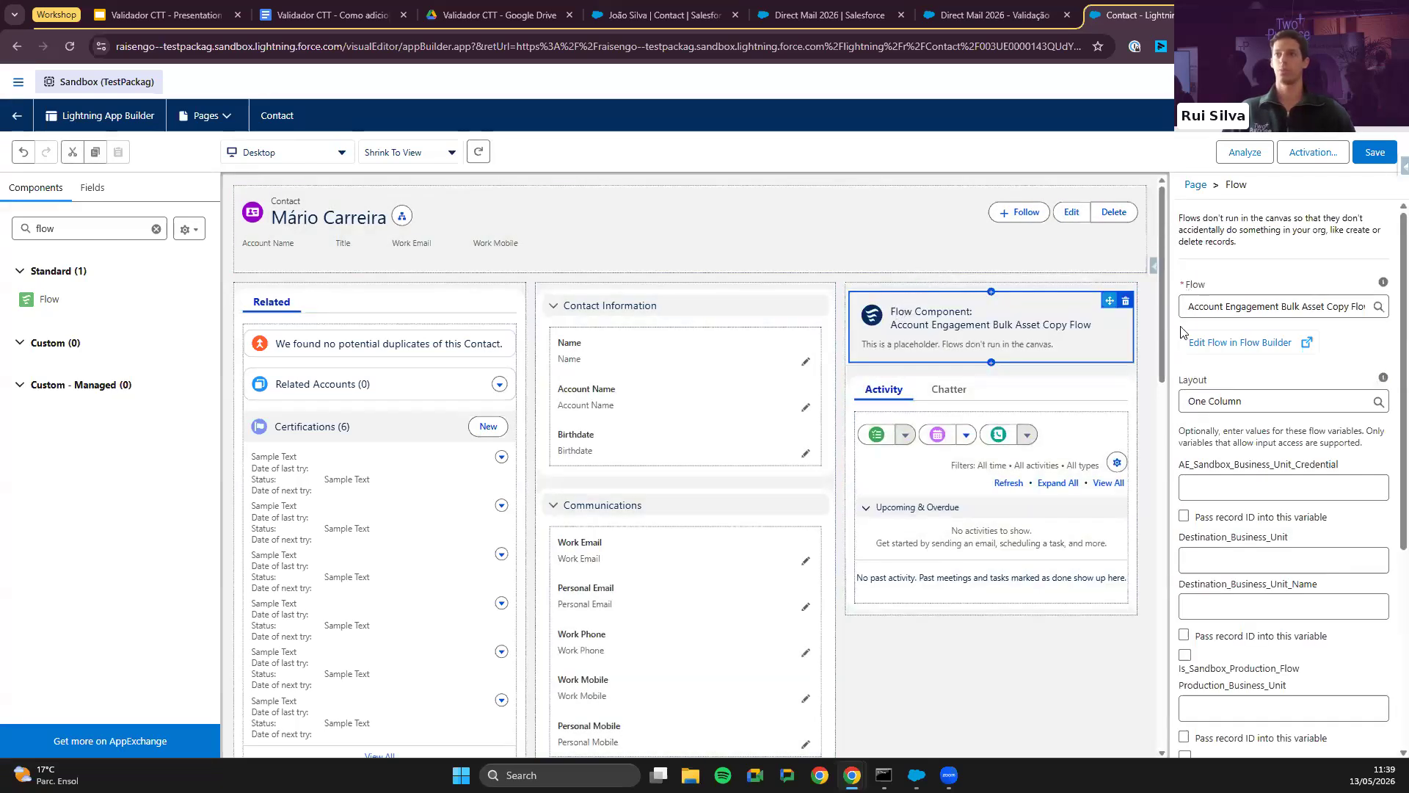
Step: Assign the Validador Moradas CTT flow to the component and enable passing all field values from the record into ContactRecord
click(1246, 308)
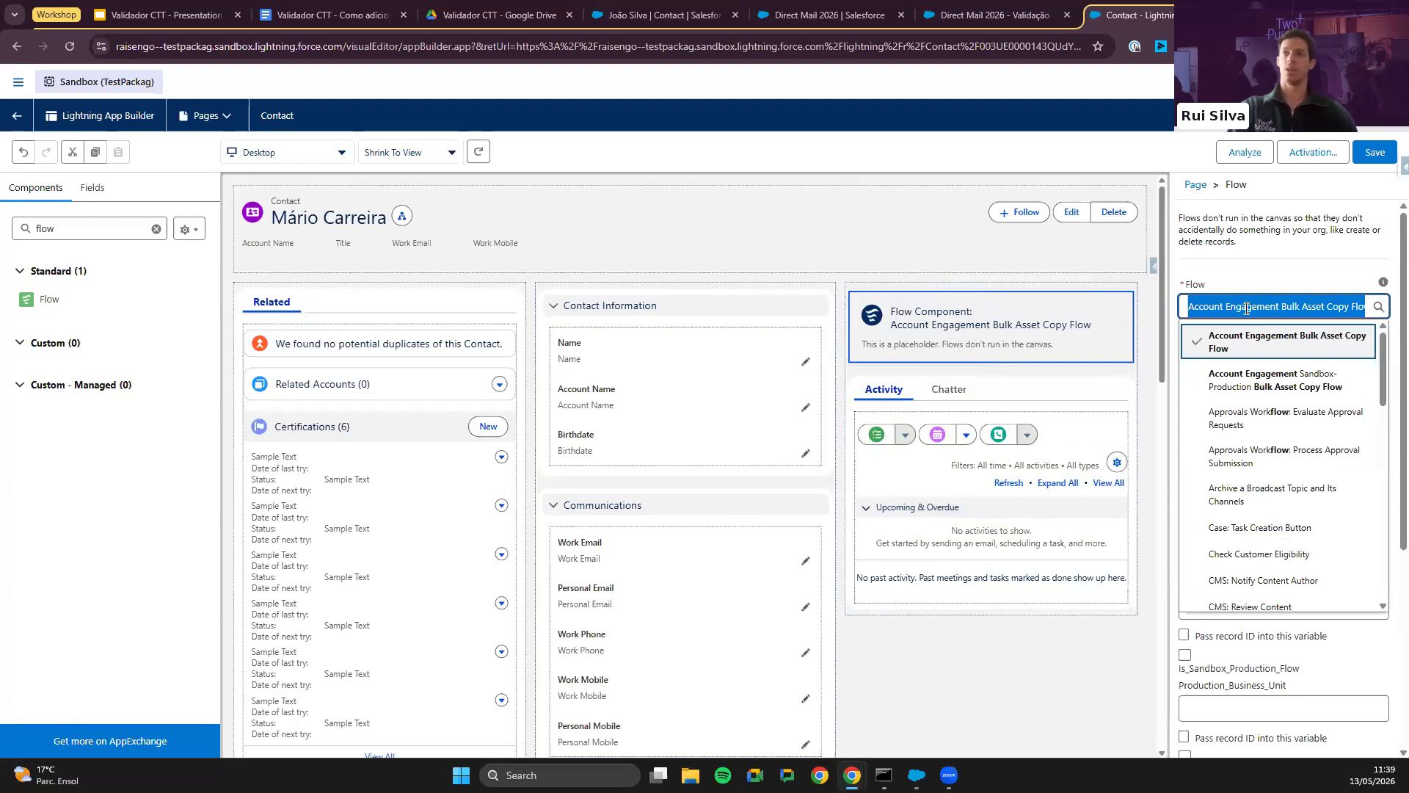
text(Val)
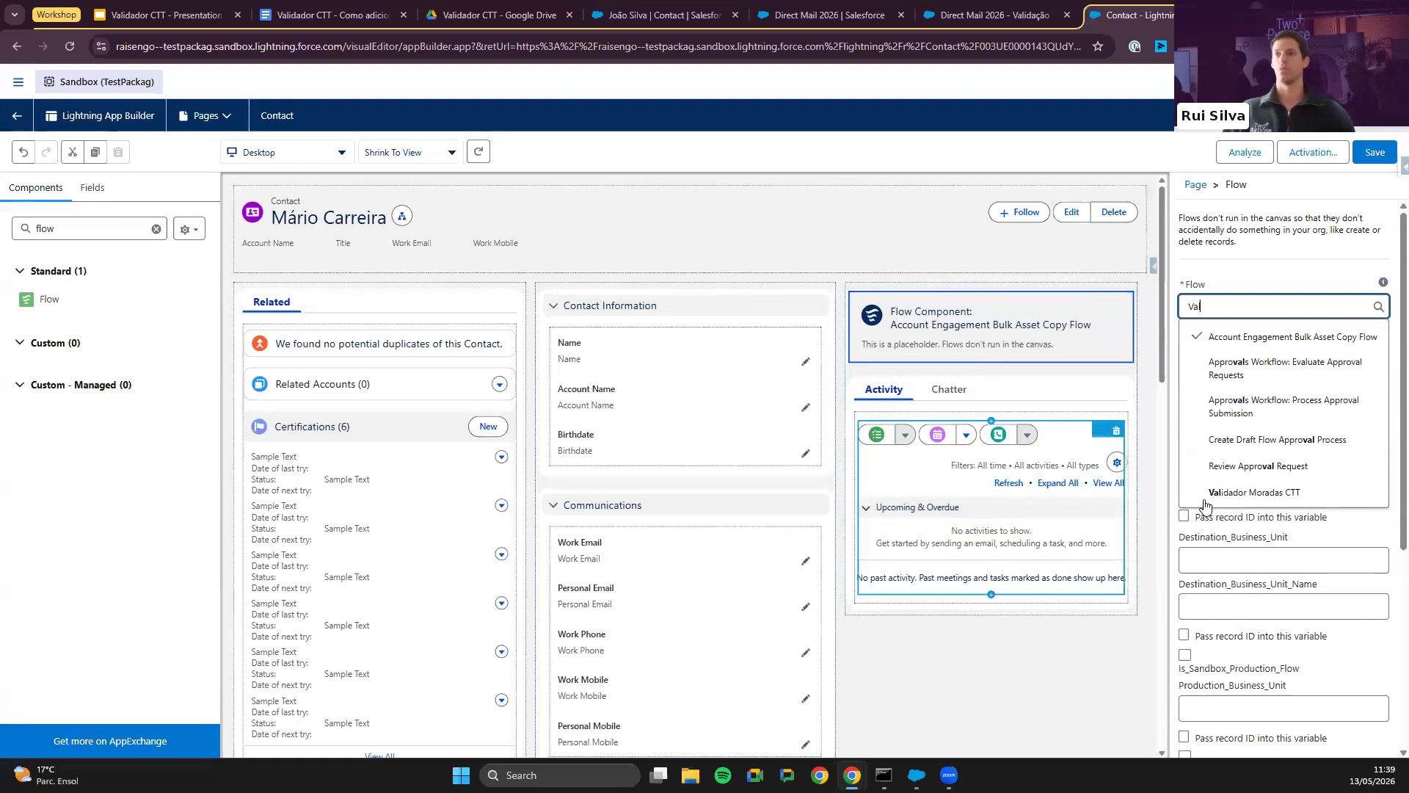
click(1234, 492)
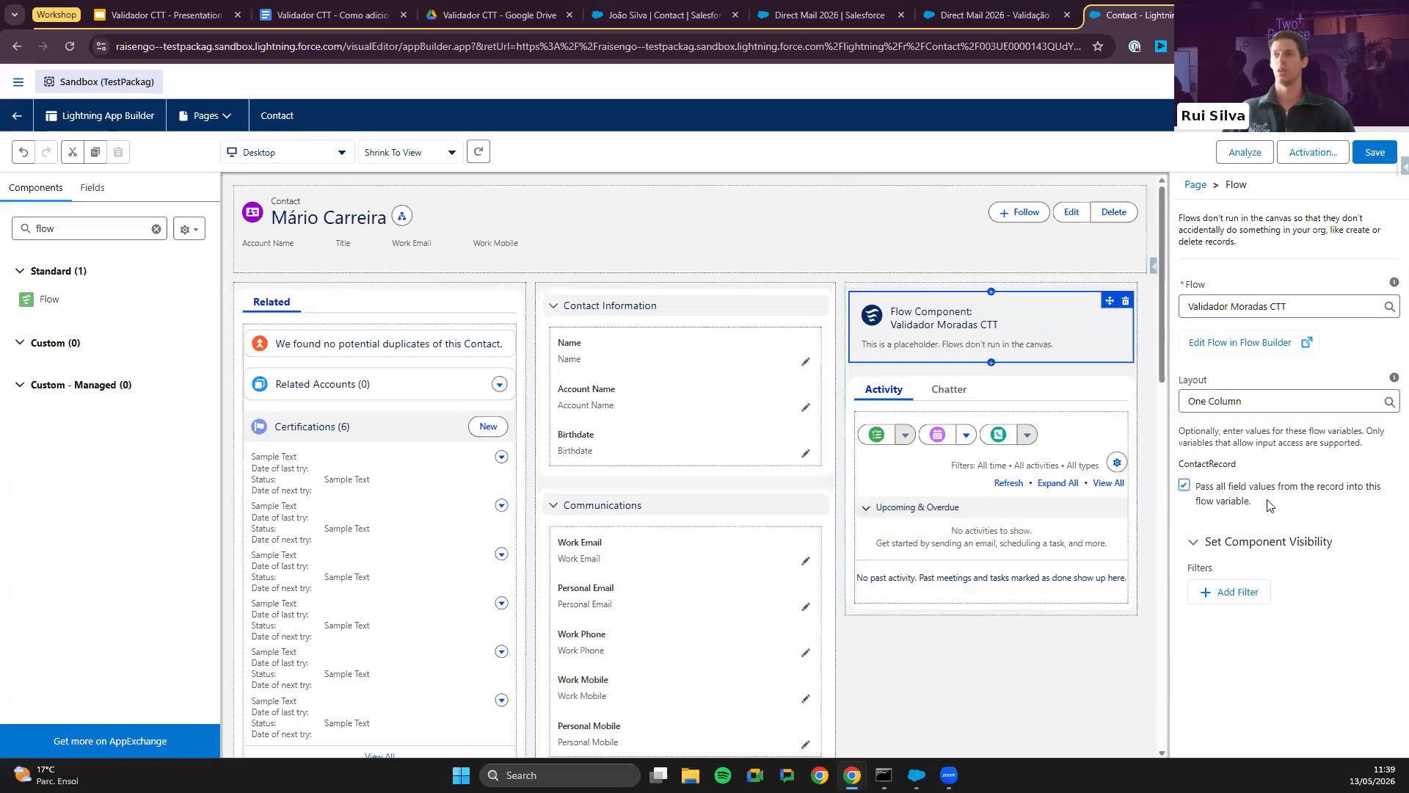
click(1184, 485)
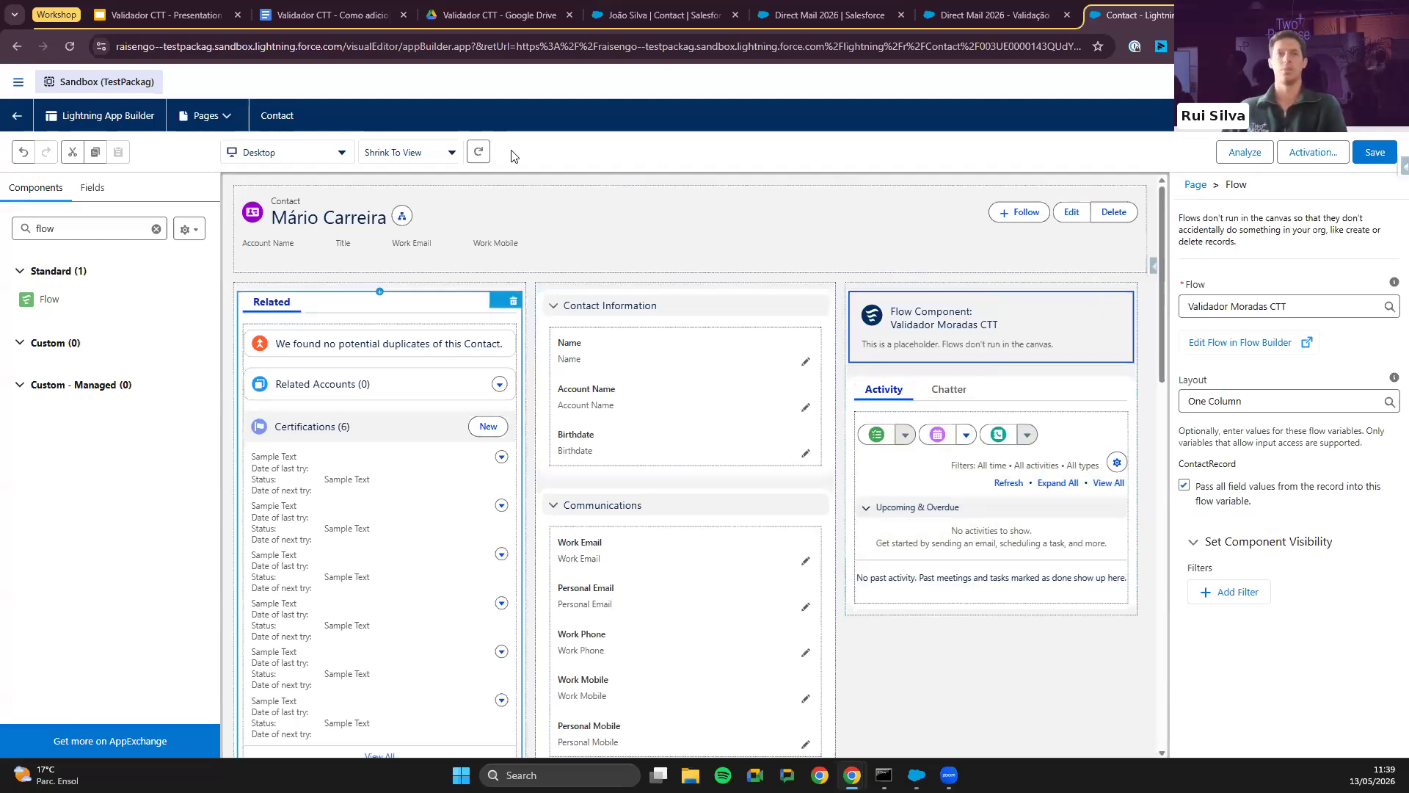
click(1184, 485)
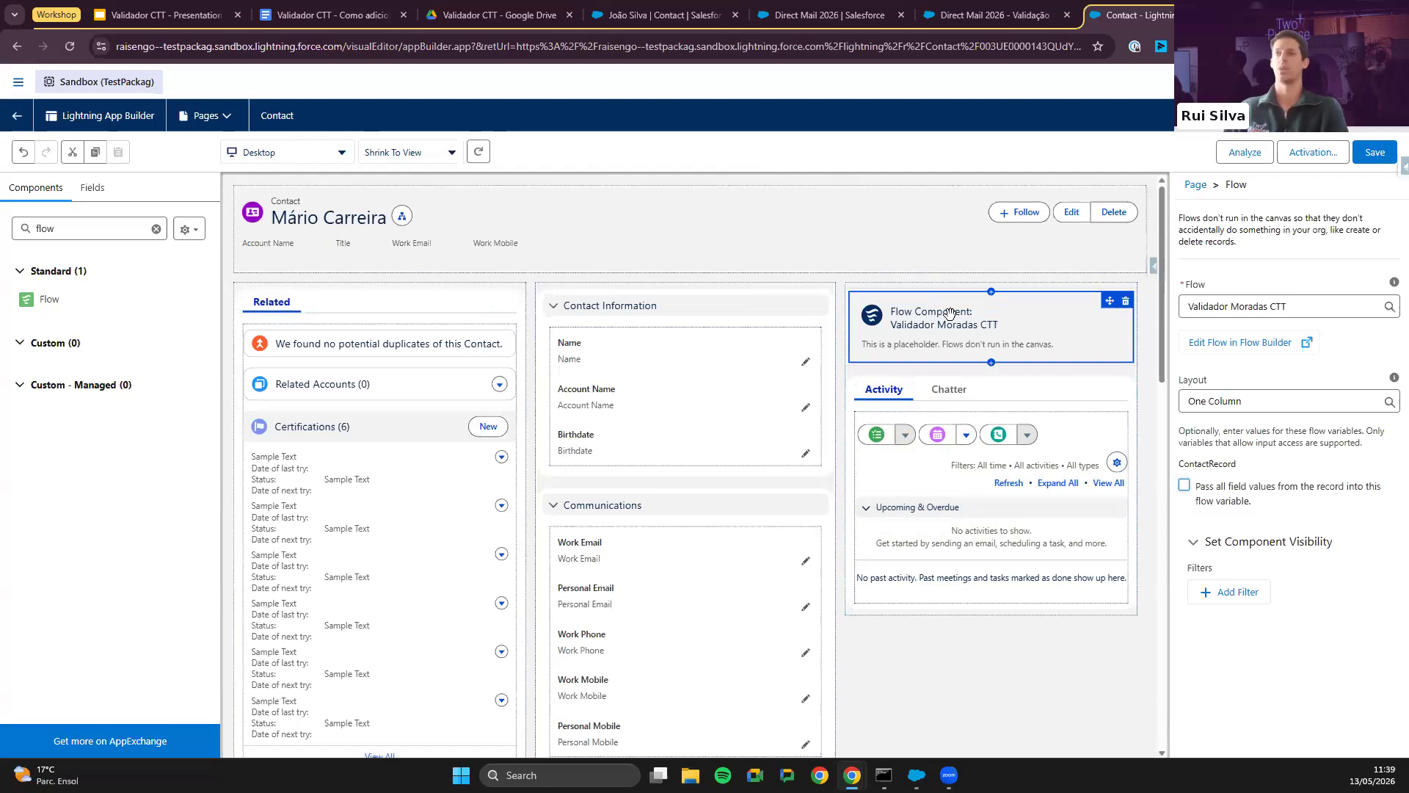
click(1184, 485)
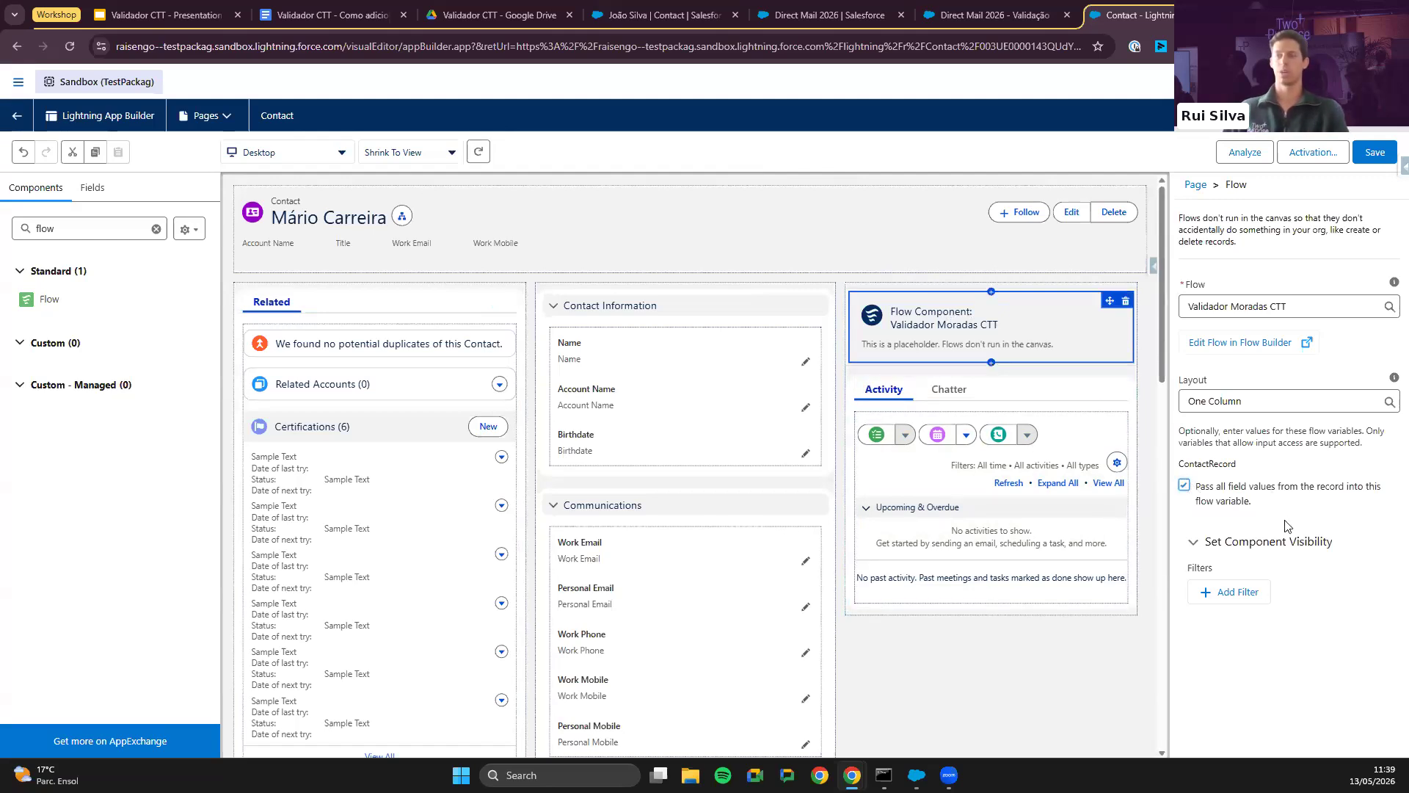
Step: Skim the guide on adding the component to the Contacts page in Google Docs, and return to Lightning App Builder
click(330, 15)
scroll(662, 469, down, 5)
scroll(662, 470, down, 6)
scroll(662, 470, up, 15)
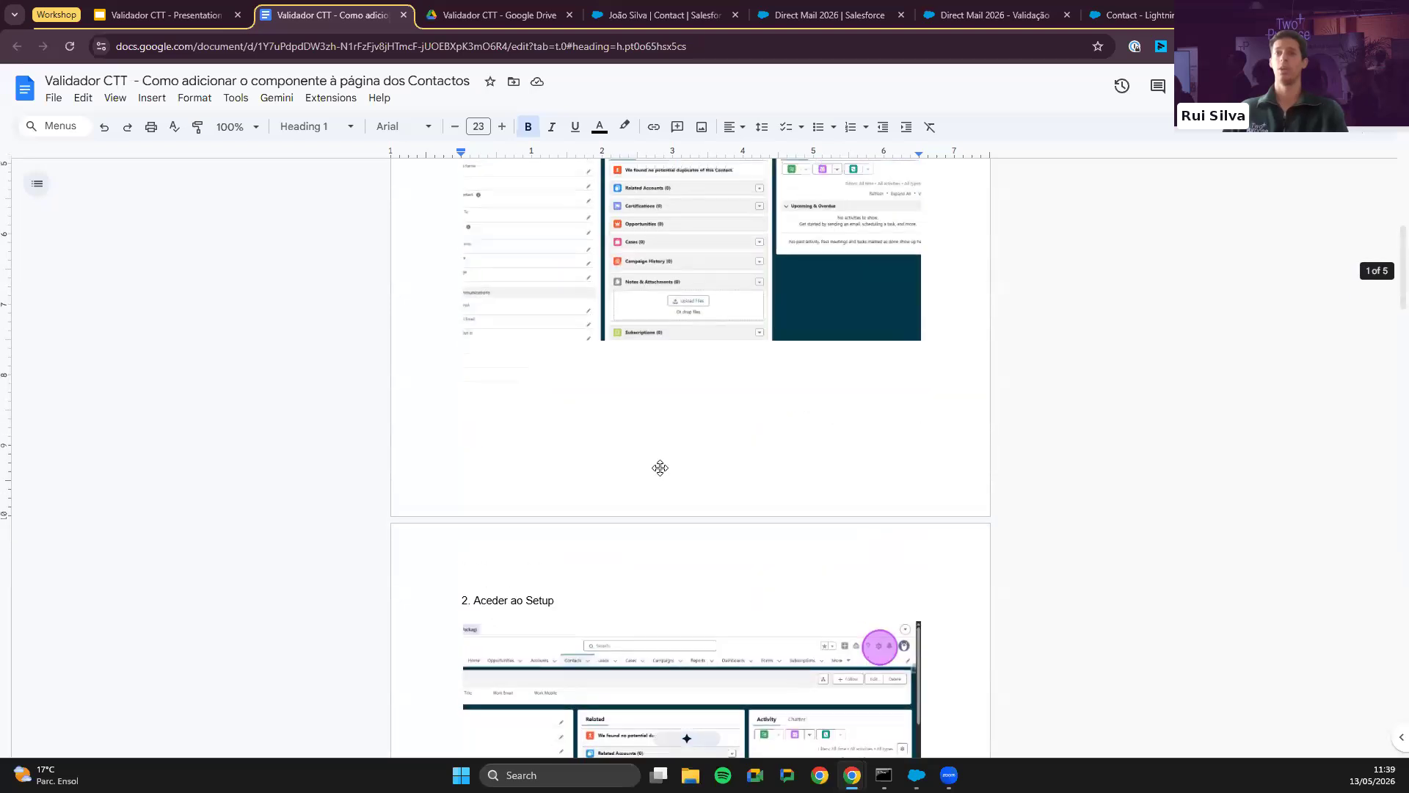
click(1130, 15)
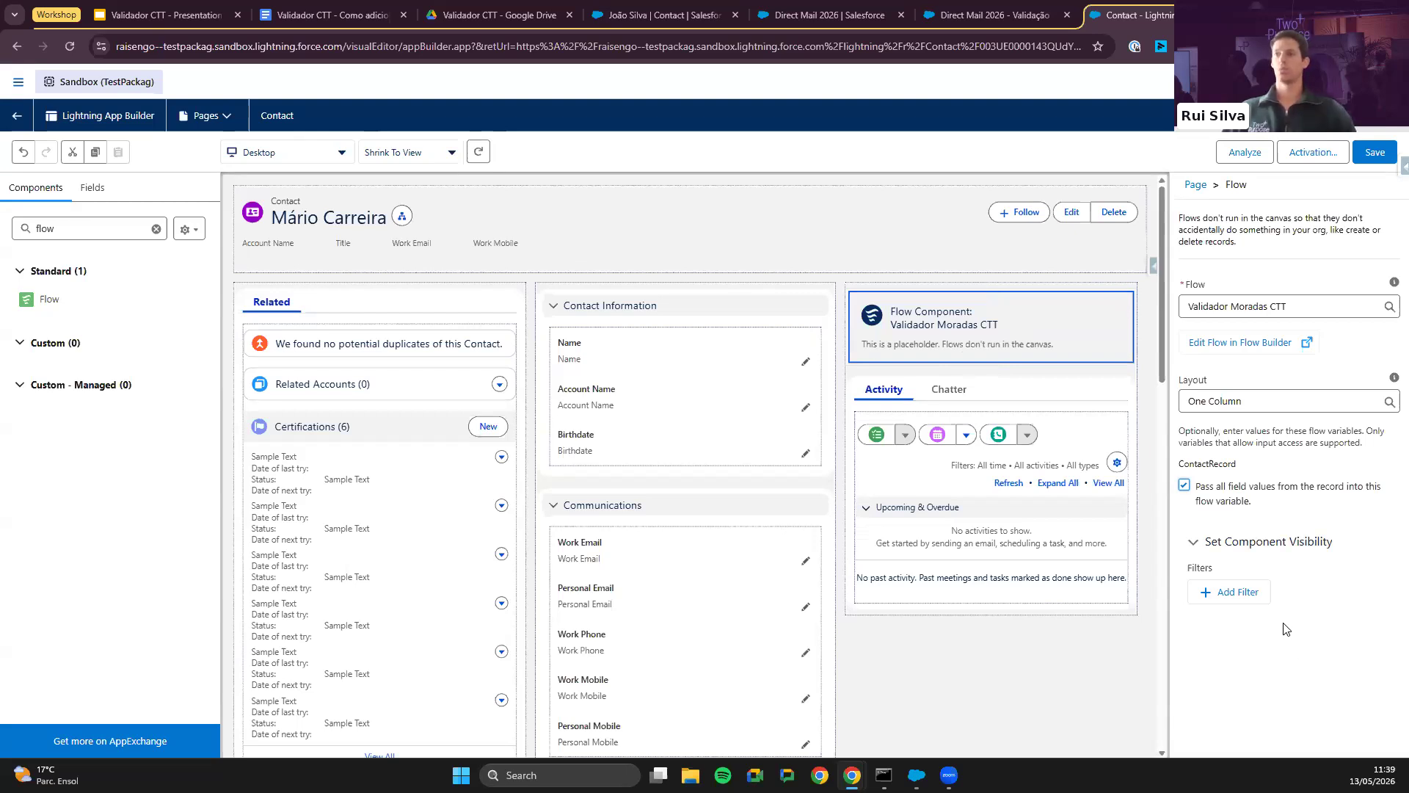
Step: Add a component visibility filter to the Validador Moradas CTT flow component based on the Mailing Zip/Postal Code record field
click(1307, 549)
click(1291, 552)
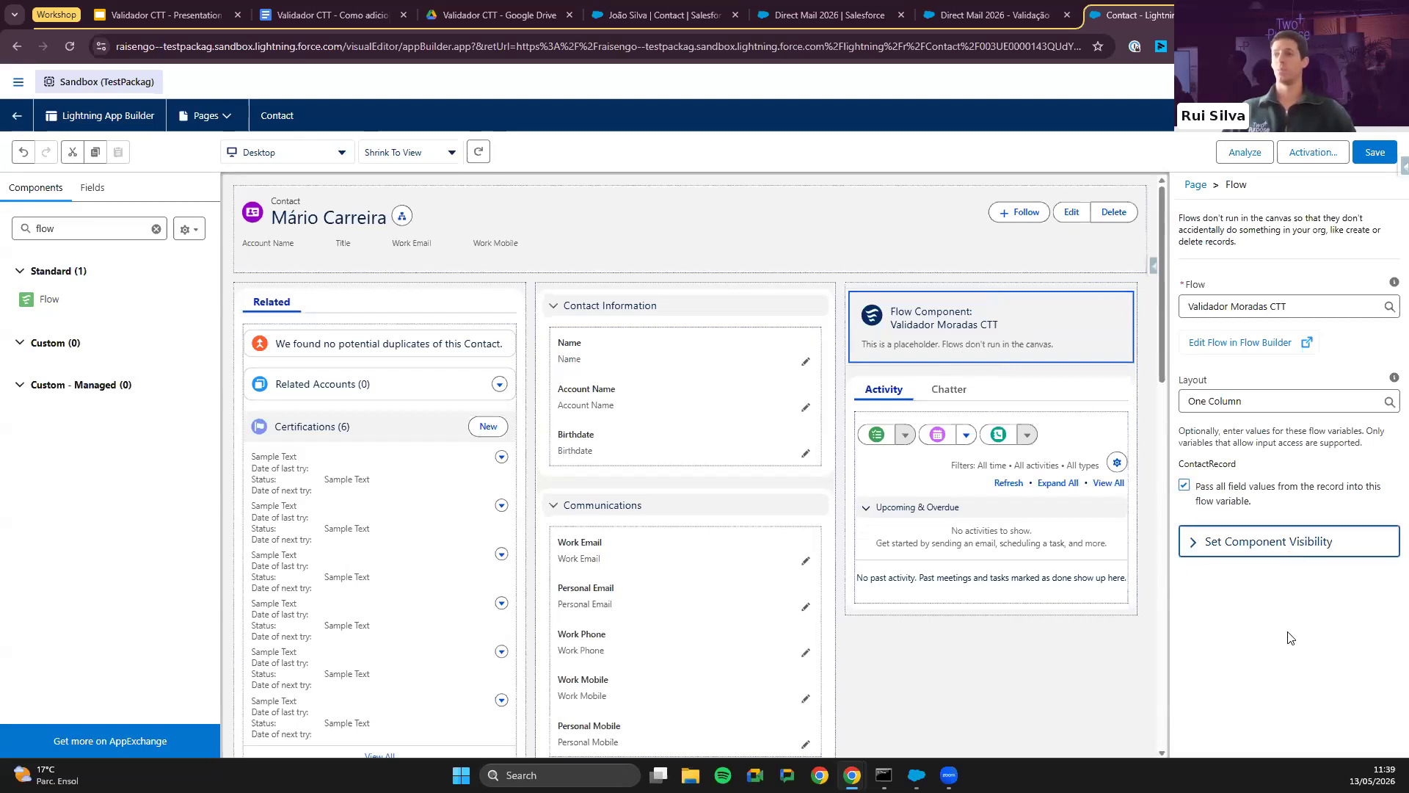
click(1234, 592)
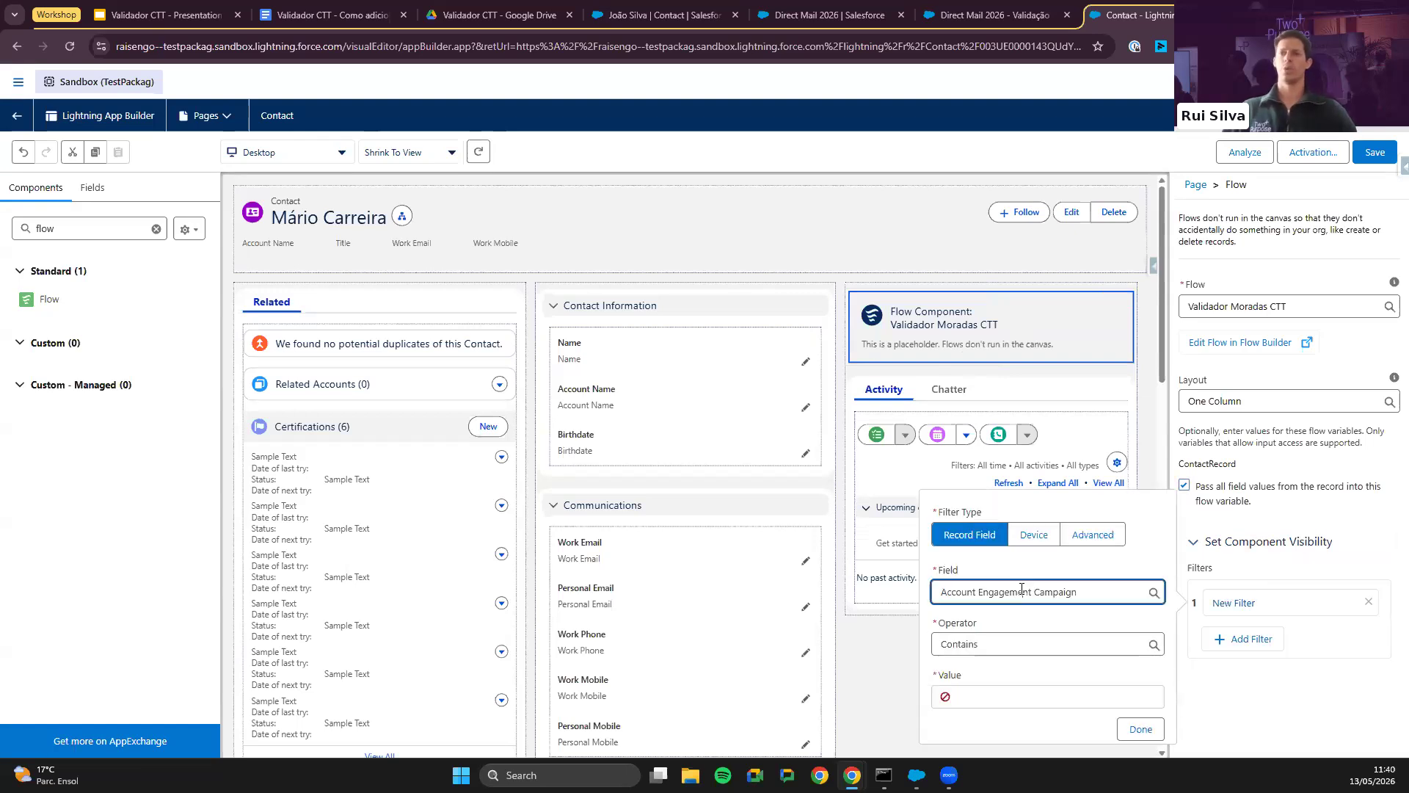
click(1021, 591)
double_click(1021, 591)
key(ctrl+a)
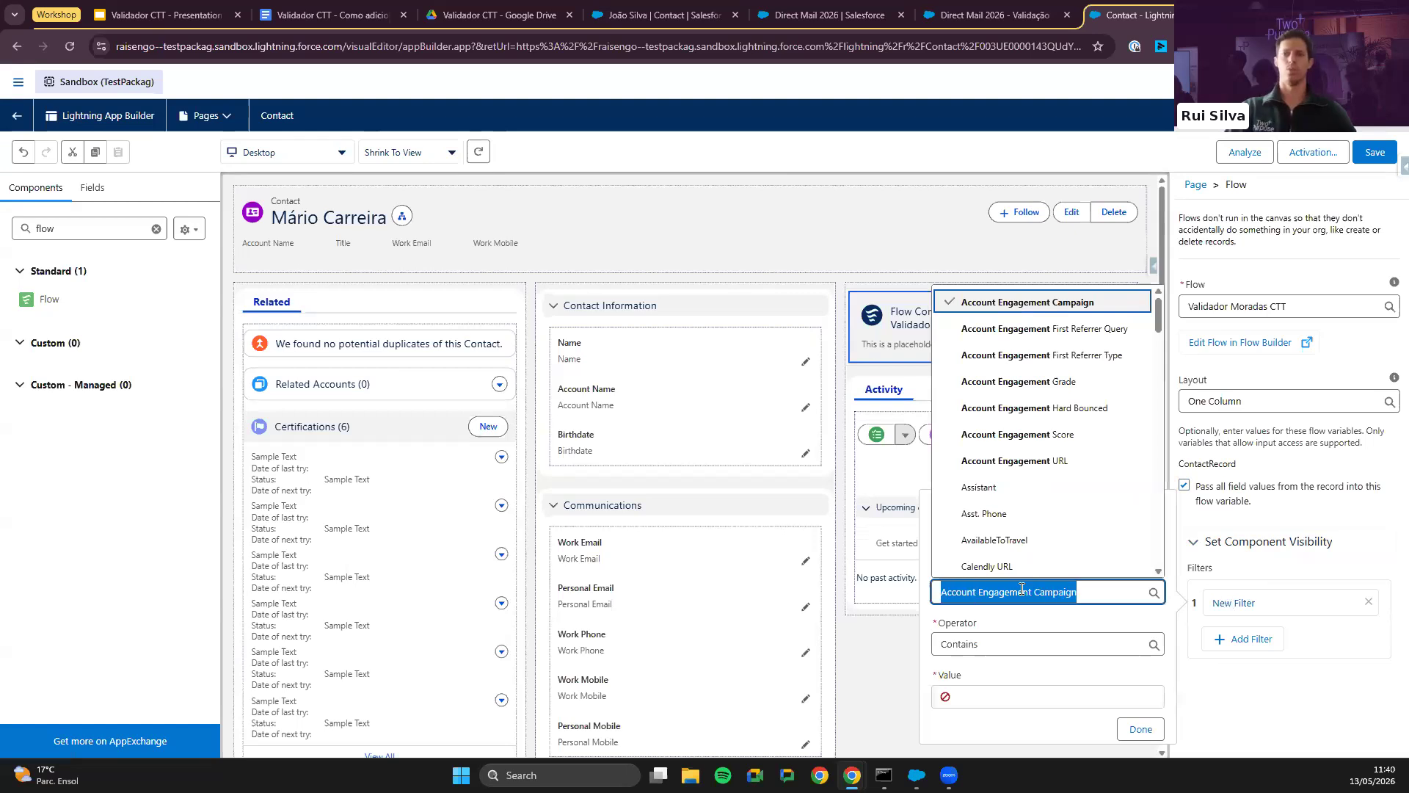
key(BackSpace)
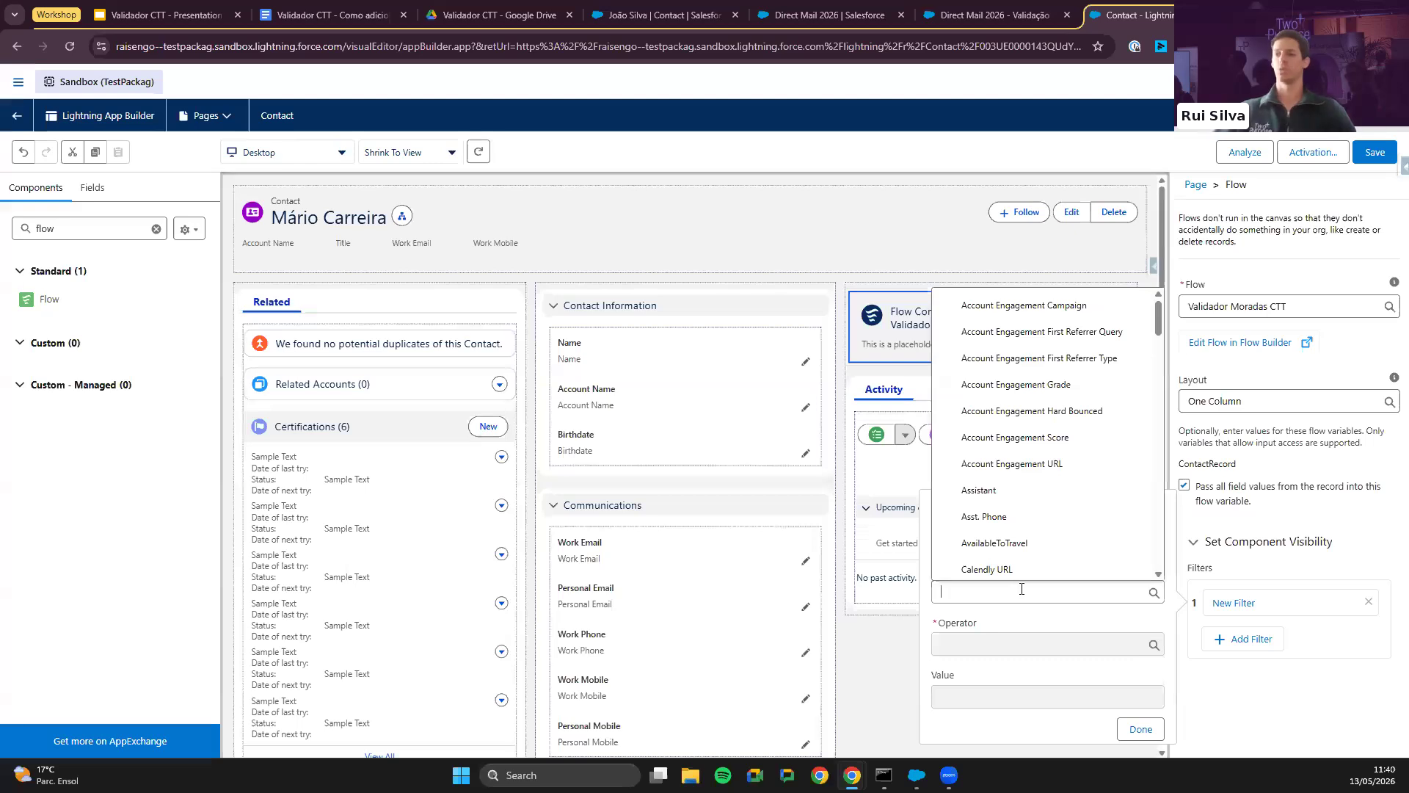
text(mail)
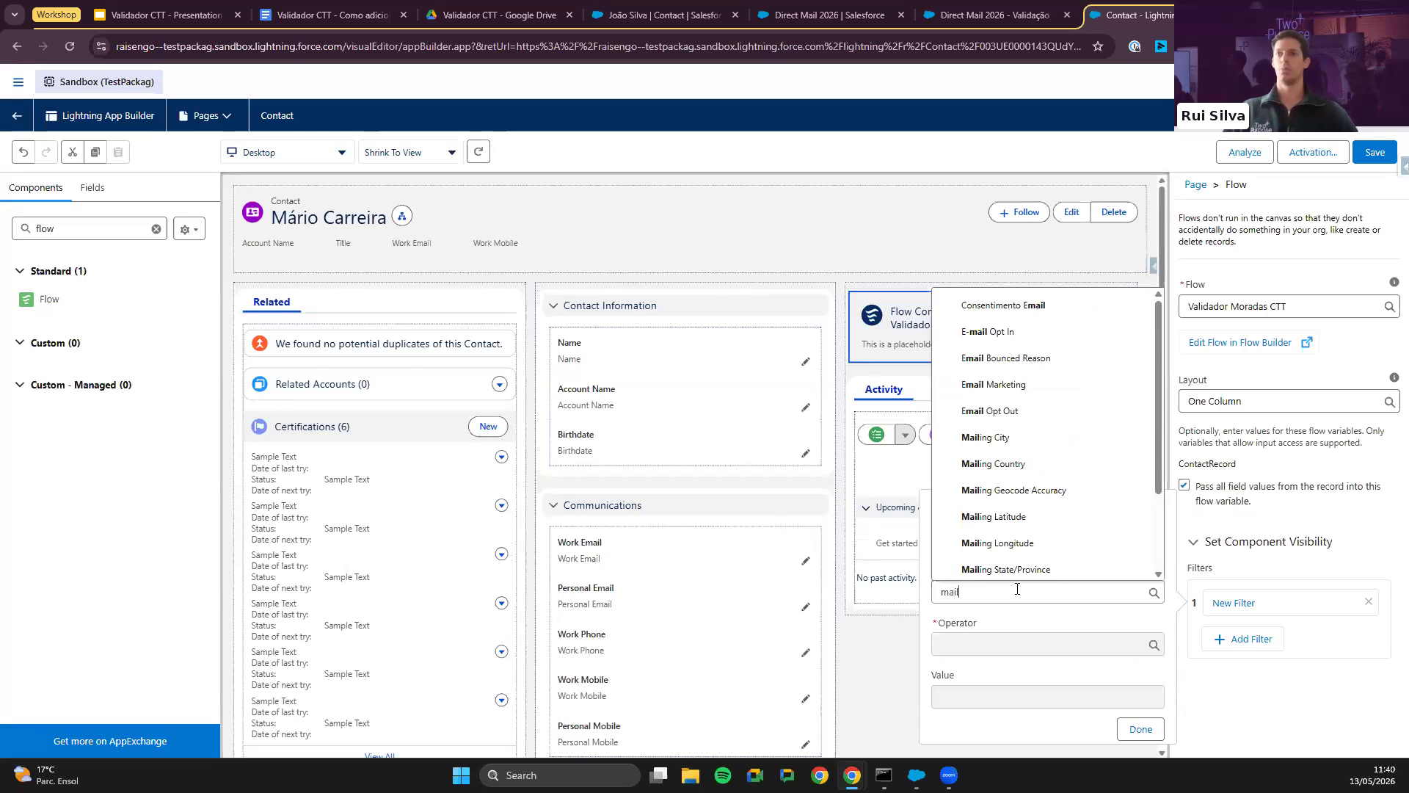
scroll(1068, 517, down, 3)
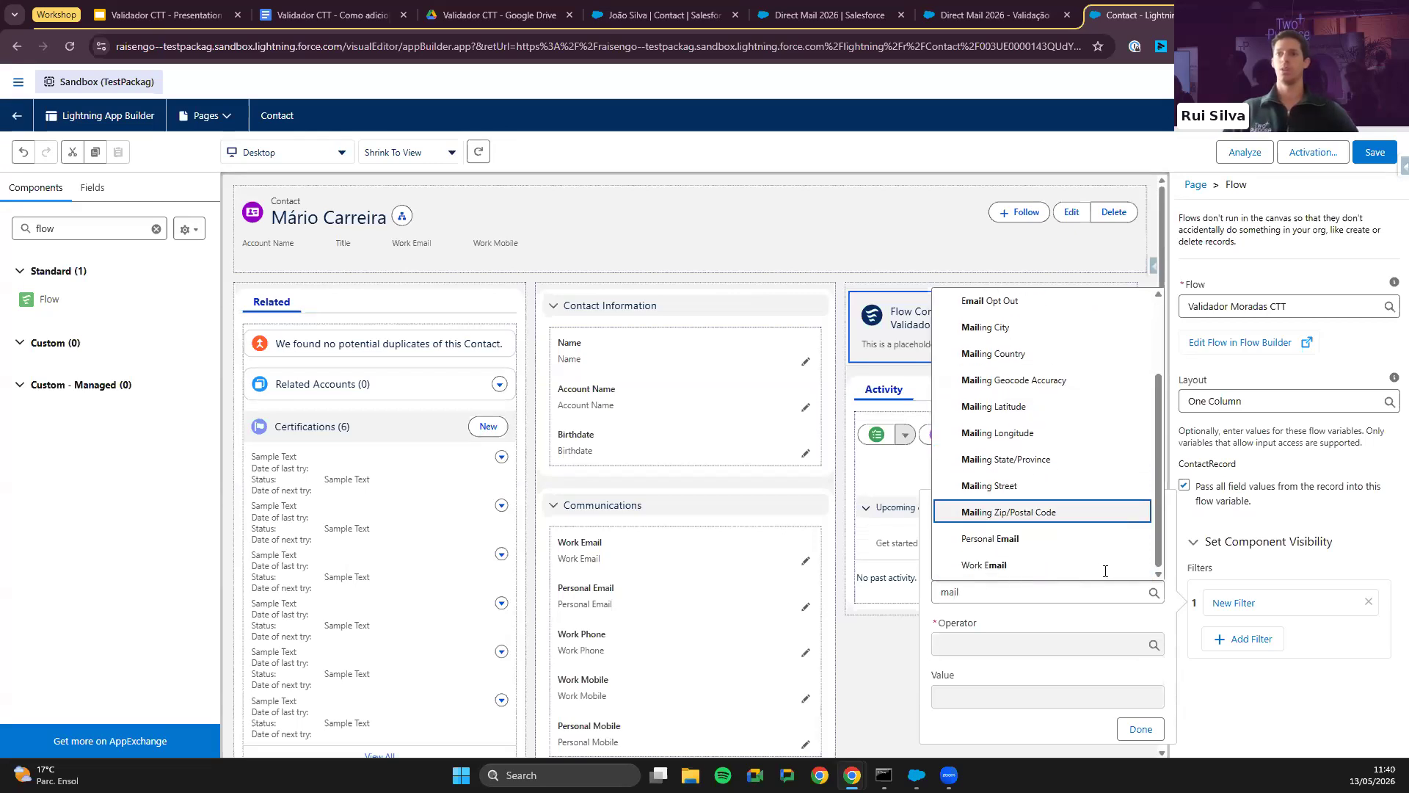
key(Return)
Step: Set the filter's operator to Not Equal, leave its value blank, and finish the filter
click(1010, 646)
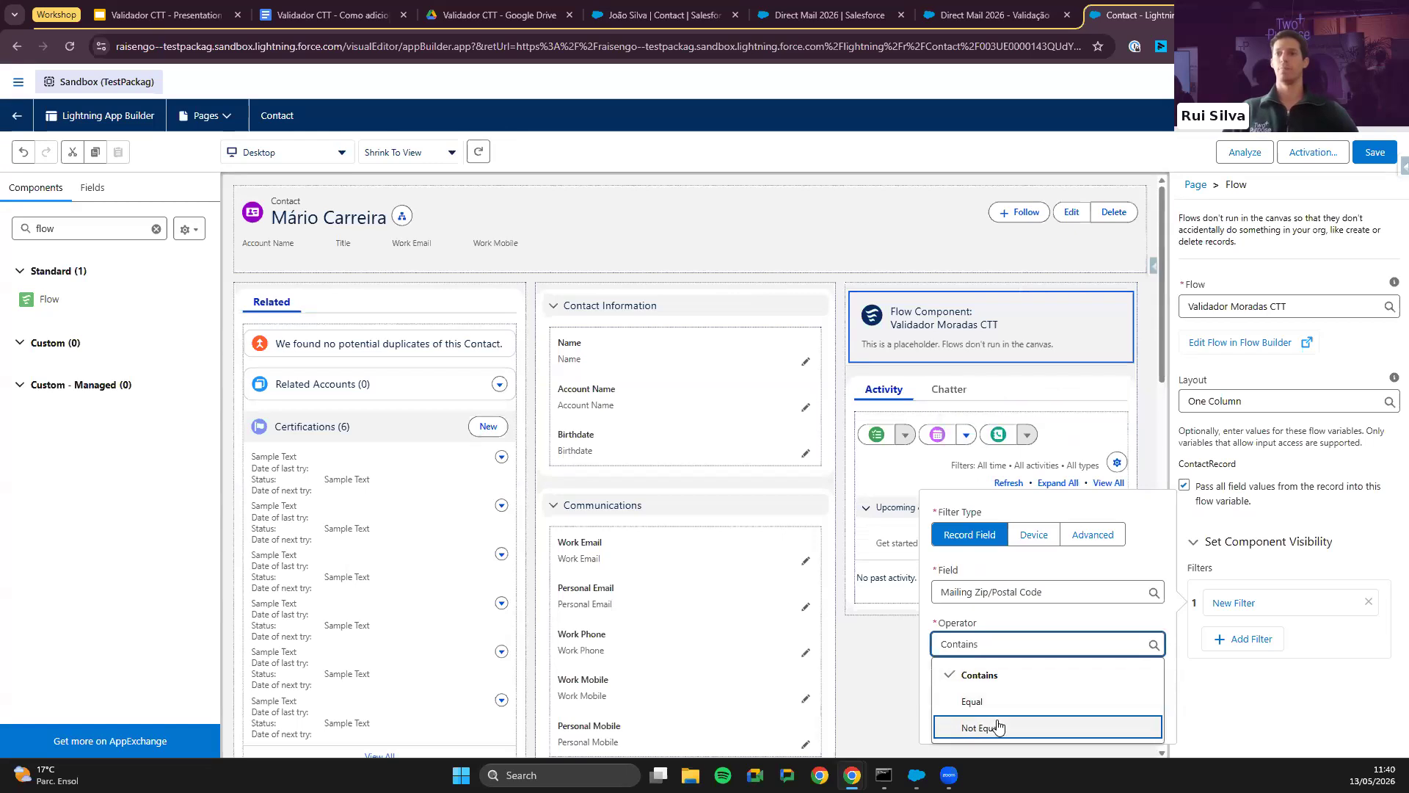
click(987, 702)
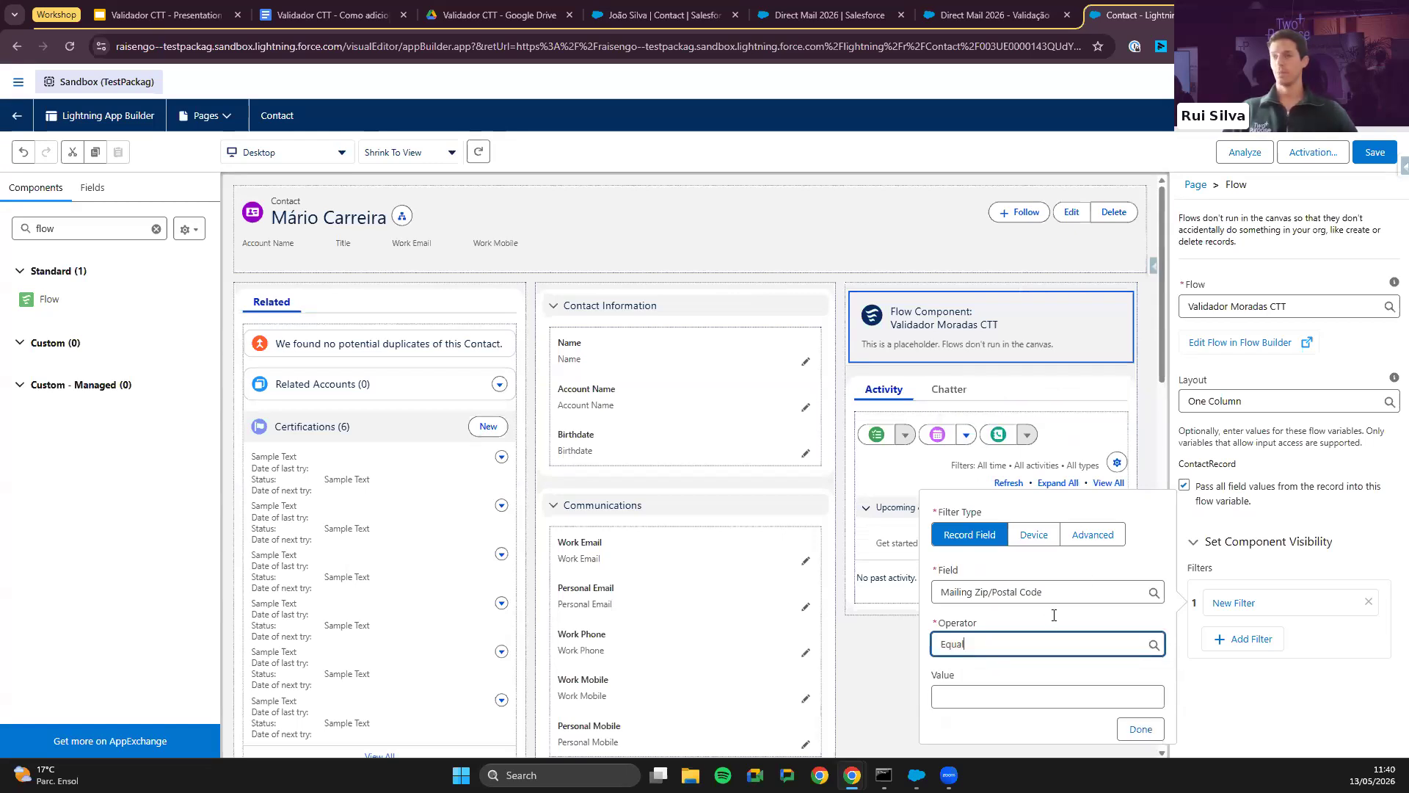
click(987, 724)
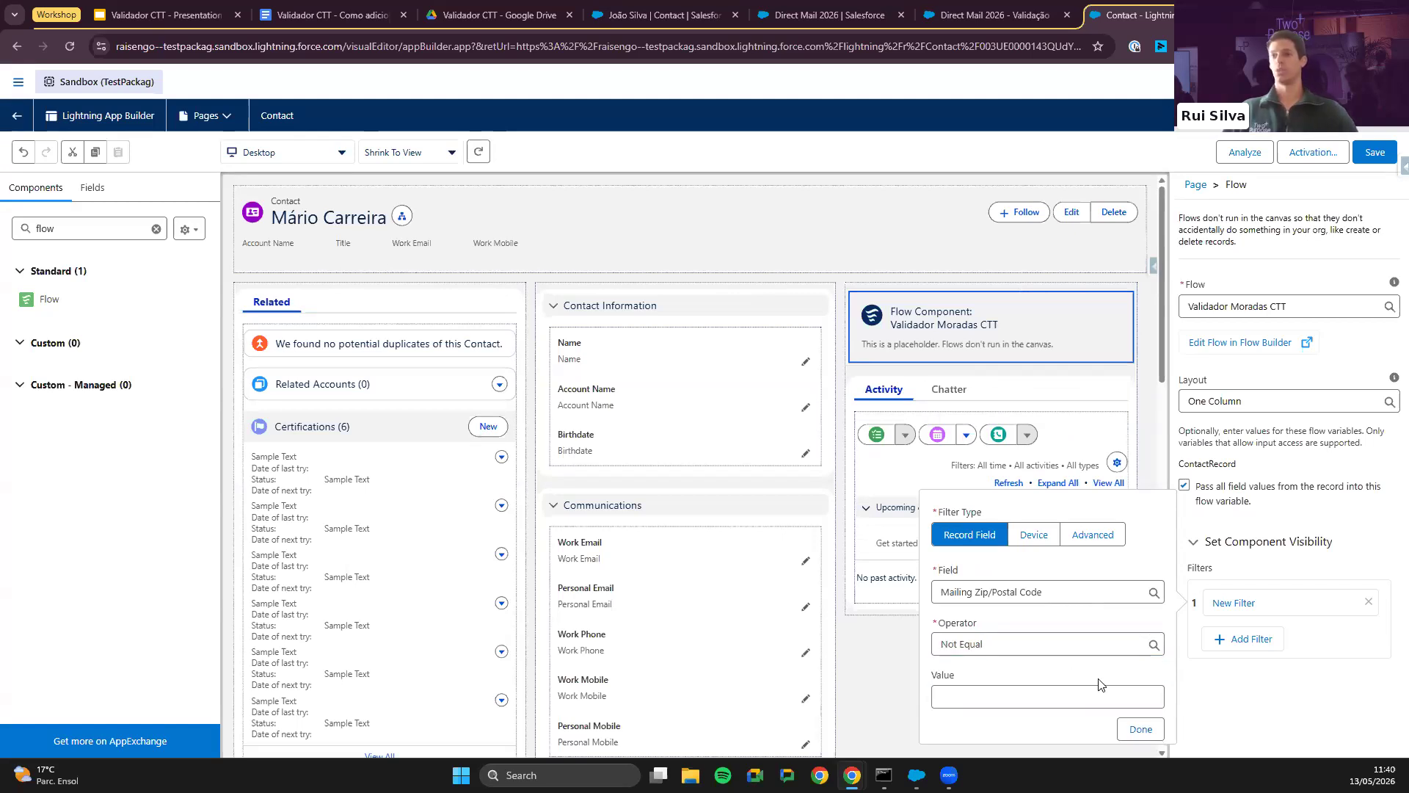
click(1134, 730)
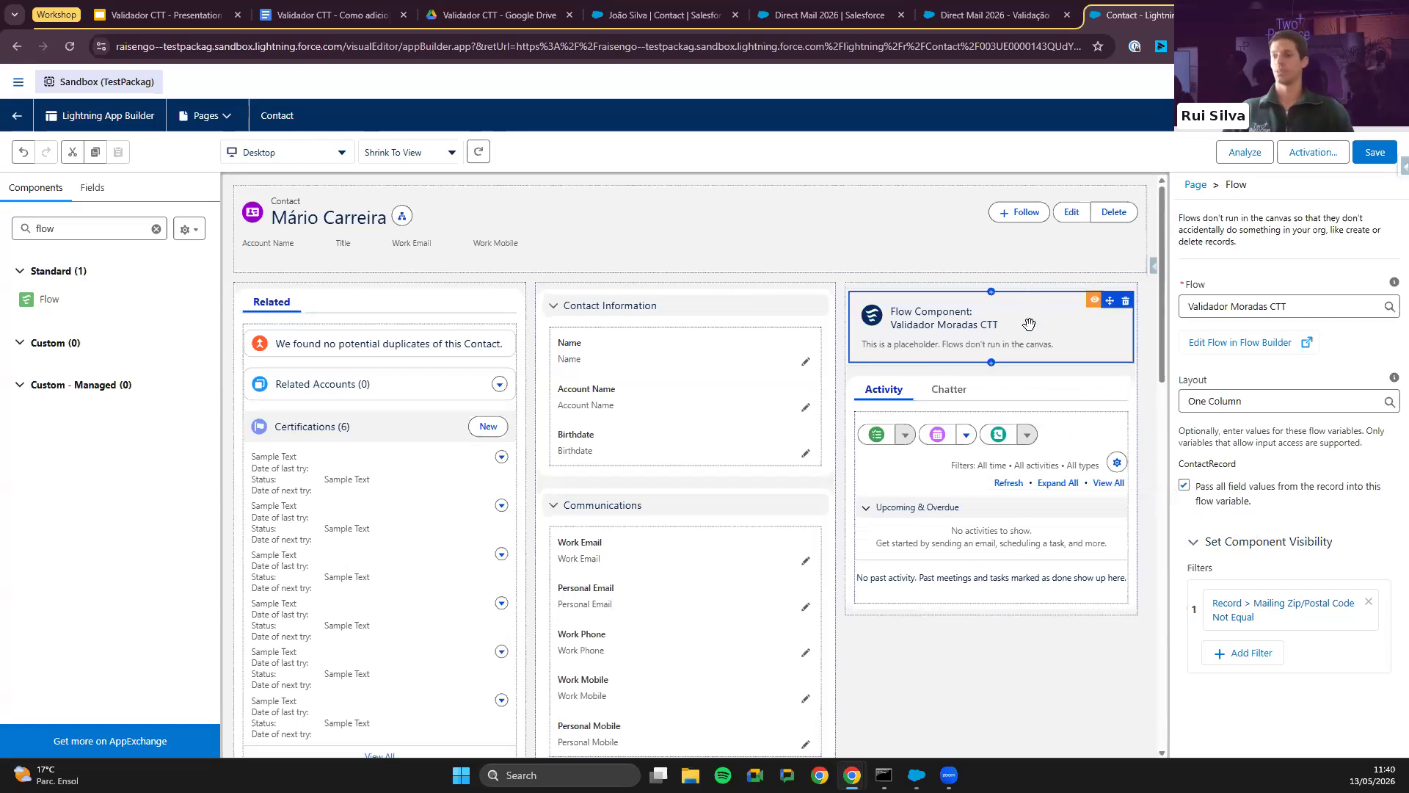
Step: Add a second visibility filter requiring the Morada Validada field to equal False
click(1250, 653)
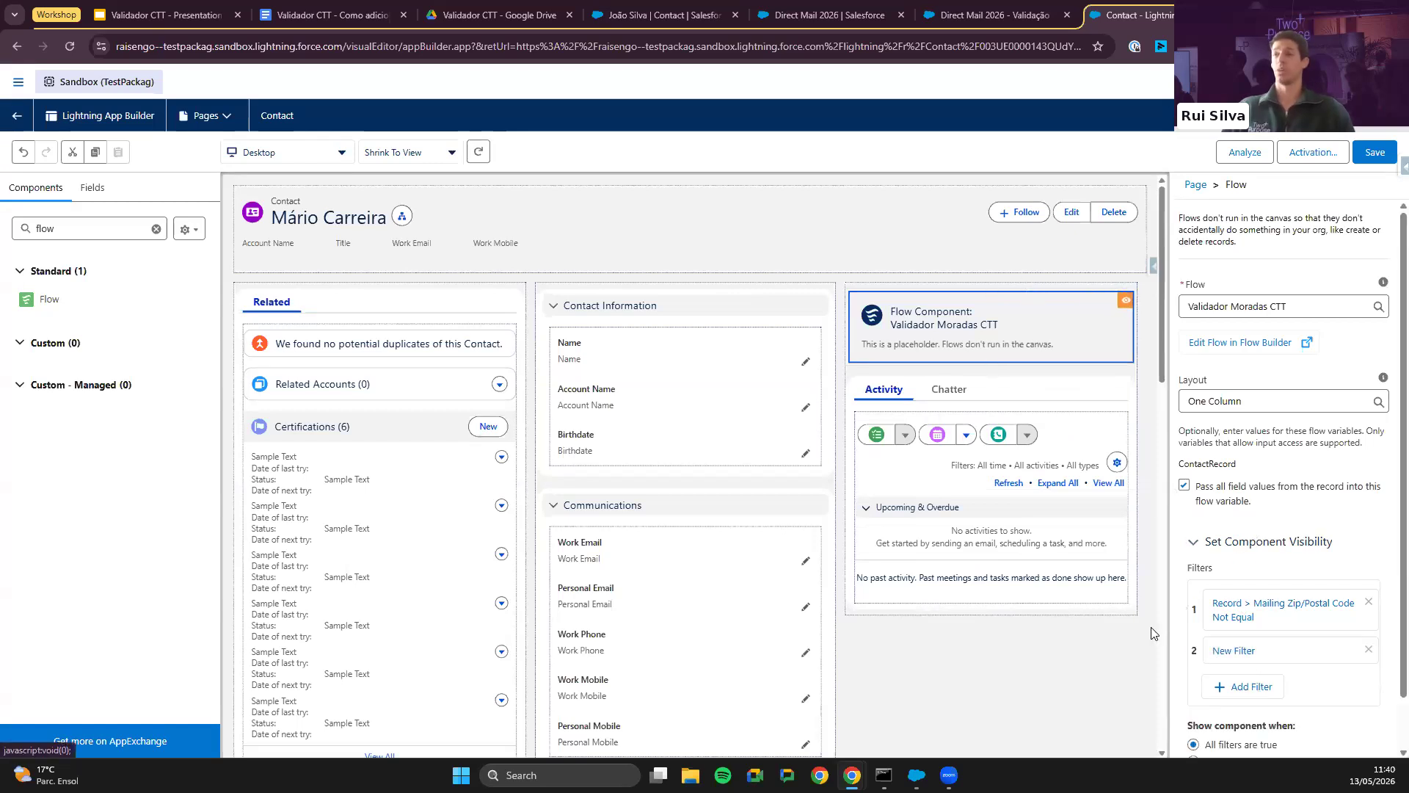
click(1079, 600)
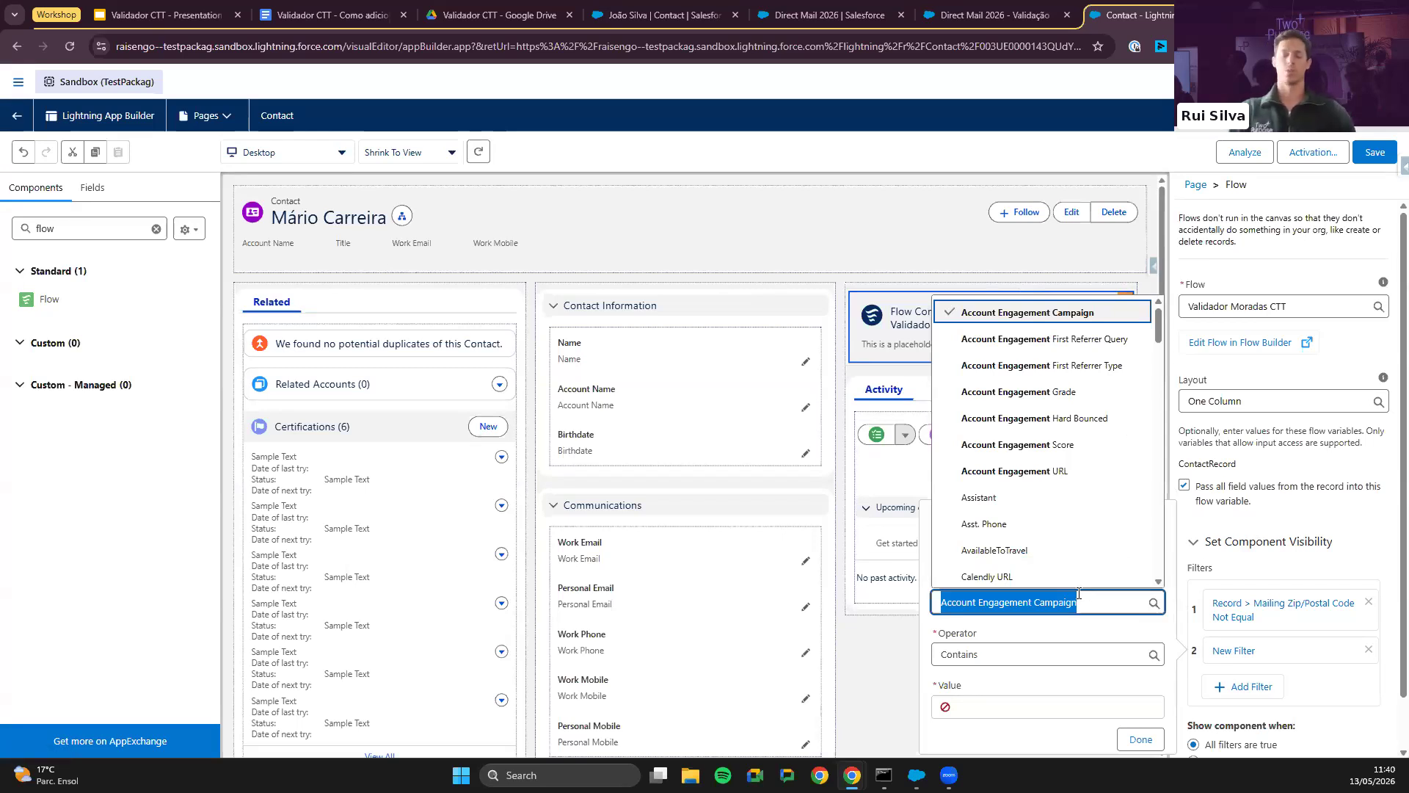
text(valida)
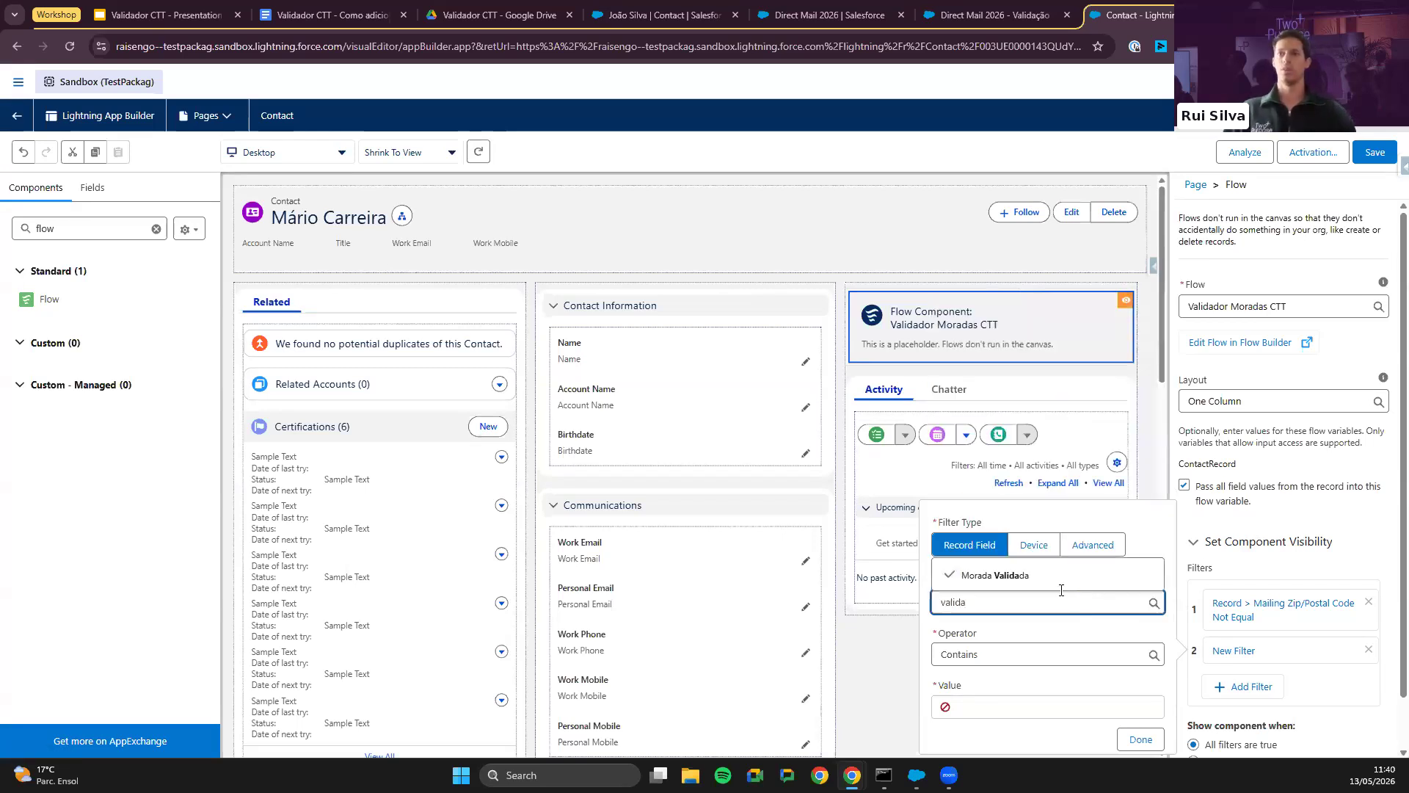
click(987, 574)
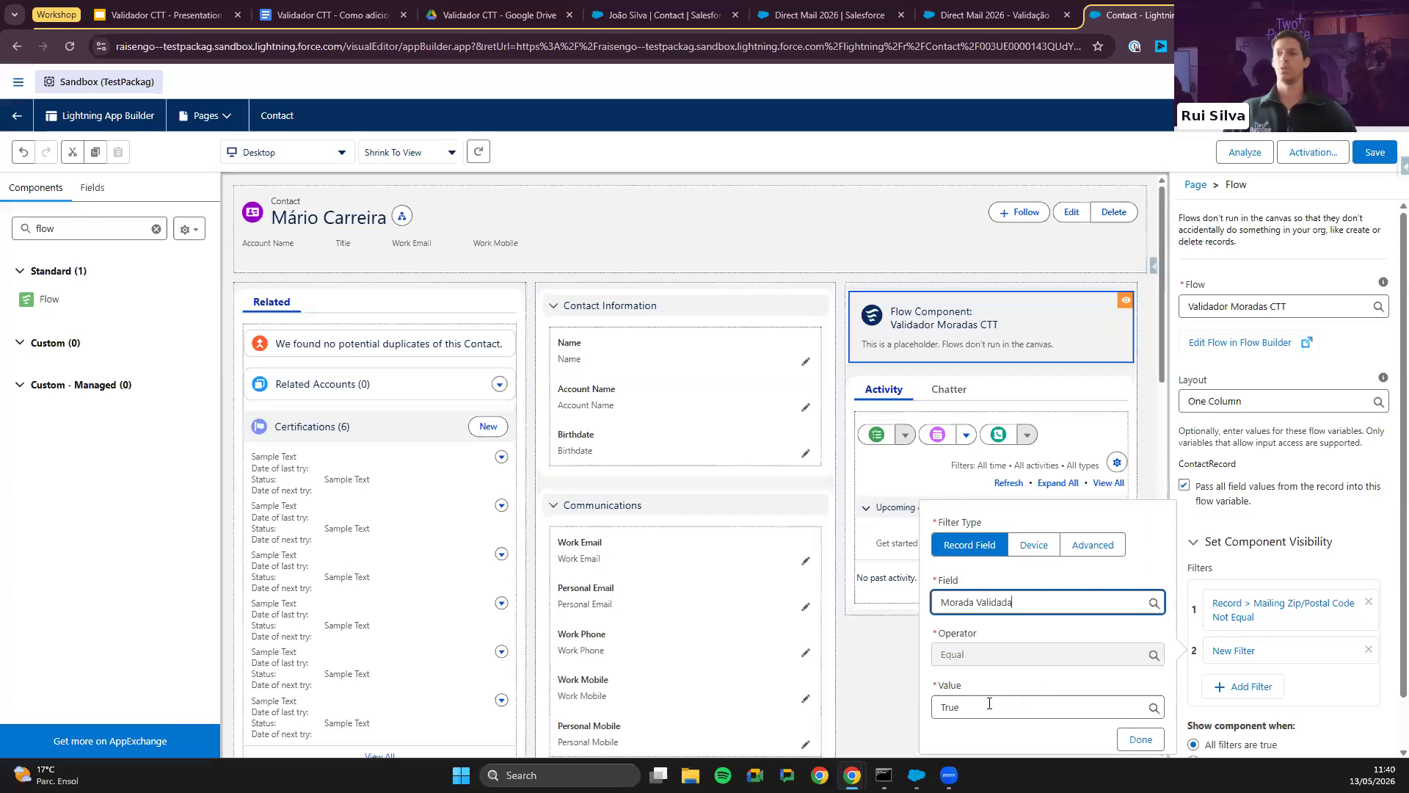
click(989, 703)
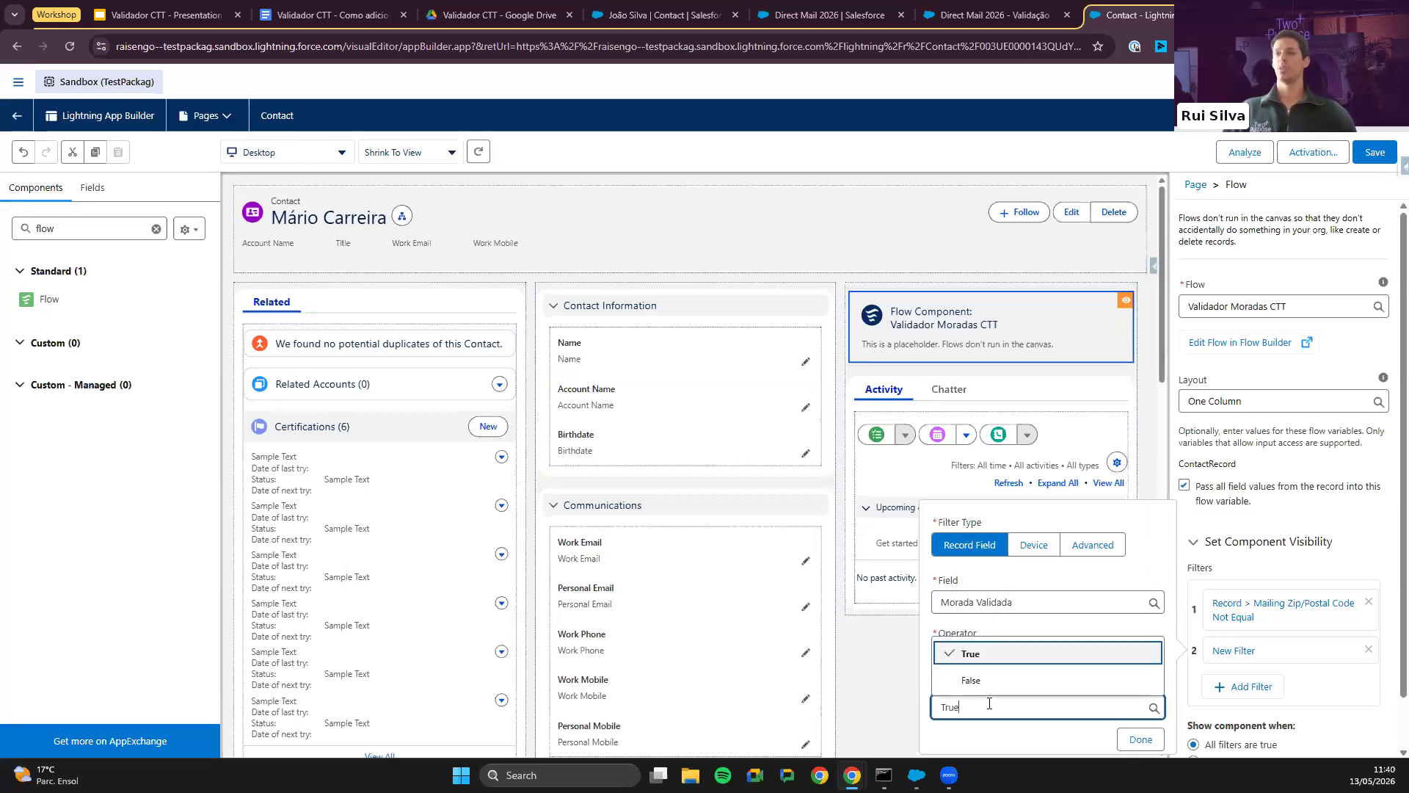
key(Return)
click(1142, 739)
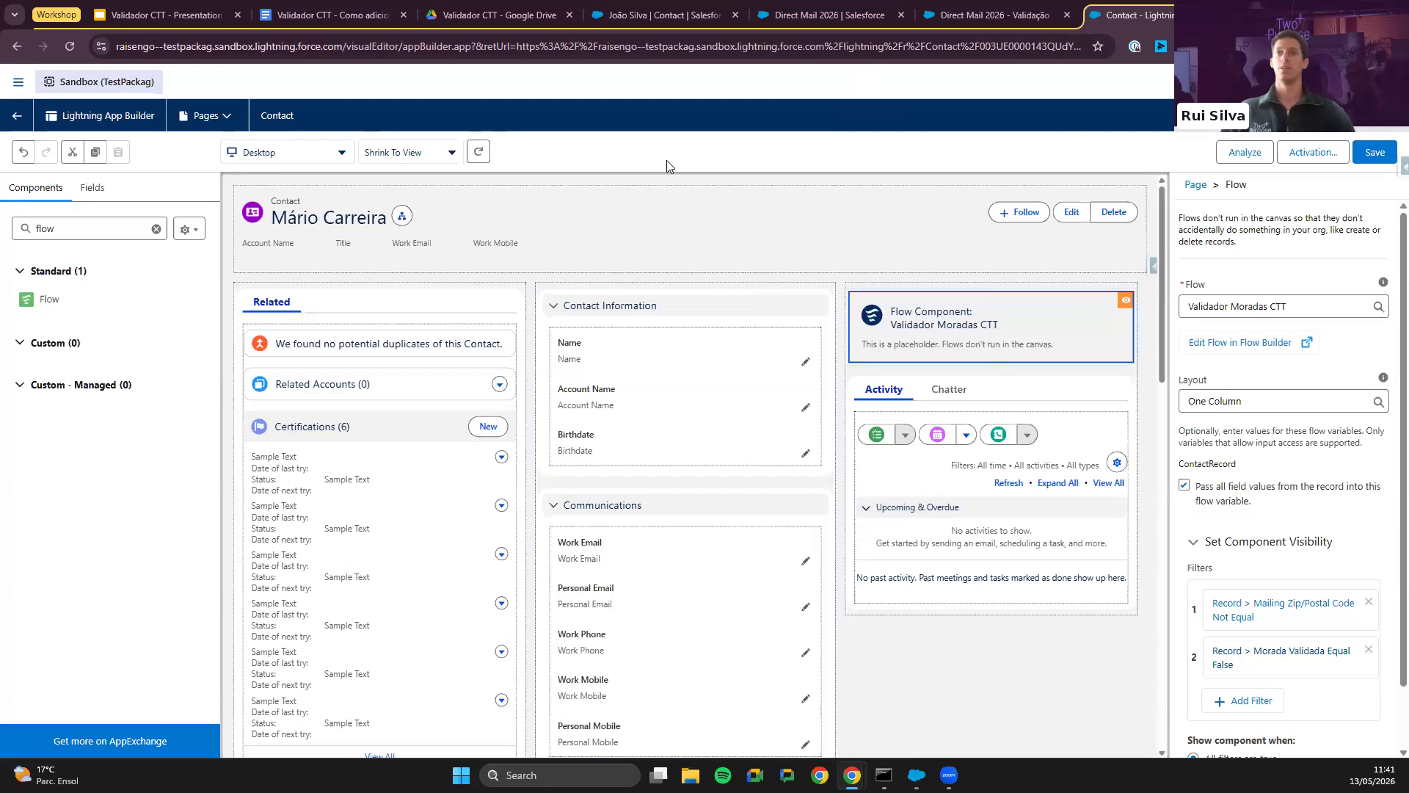
Step: Leave Lightning App Builder and open the Validador CTT - Dados Oficiais spreadsheet linked in the Google Slides presentation
click(16, 115)
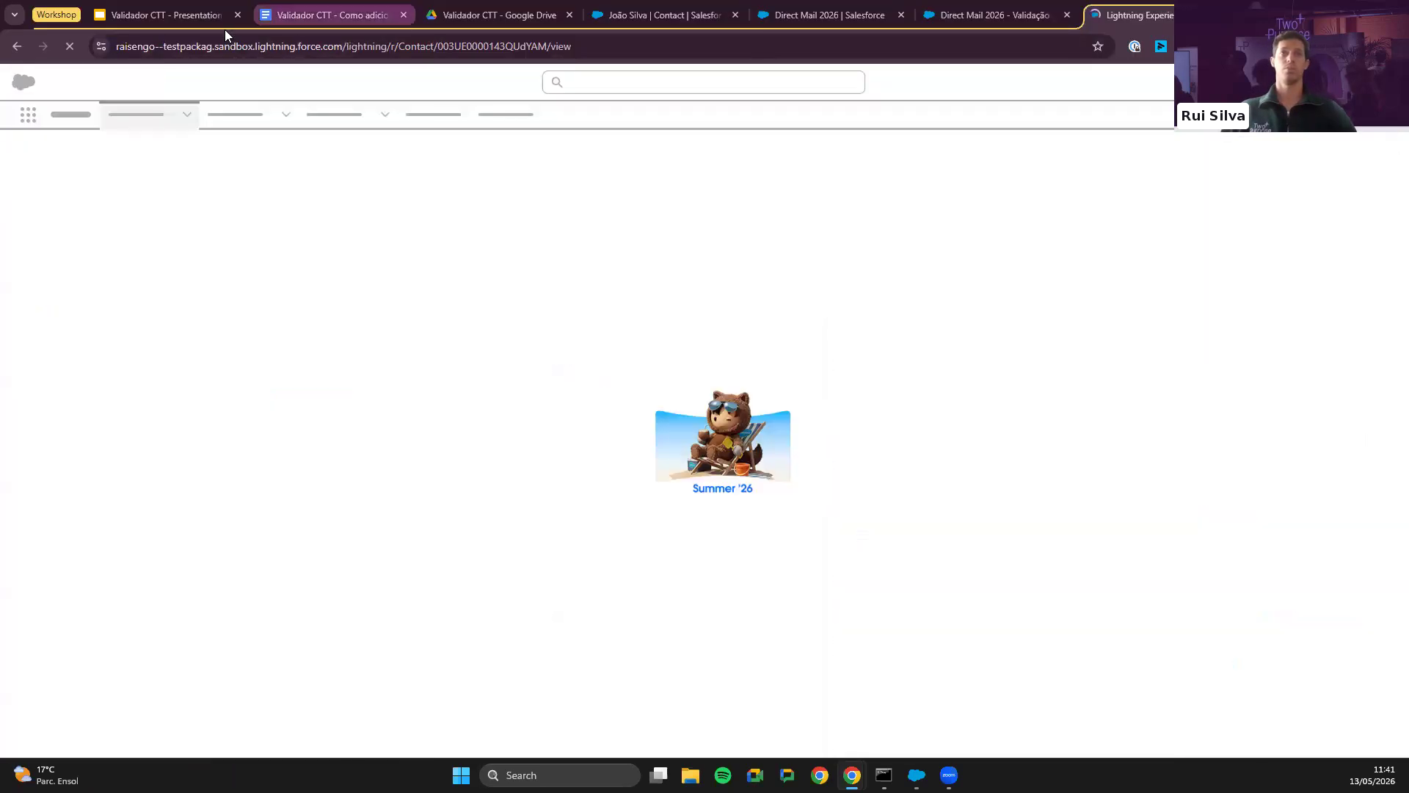
click(200, 22)
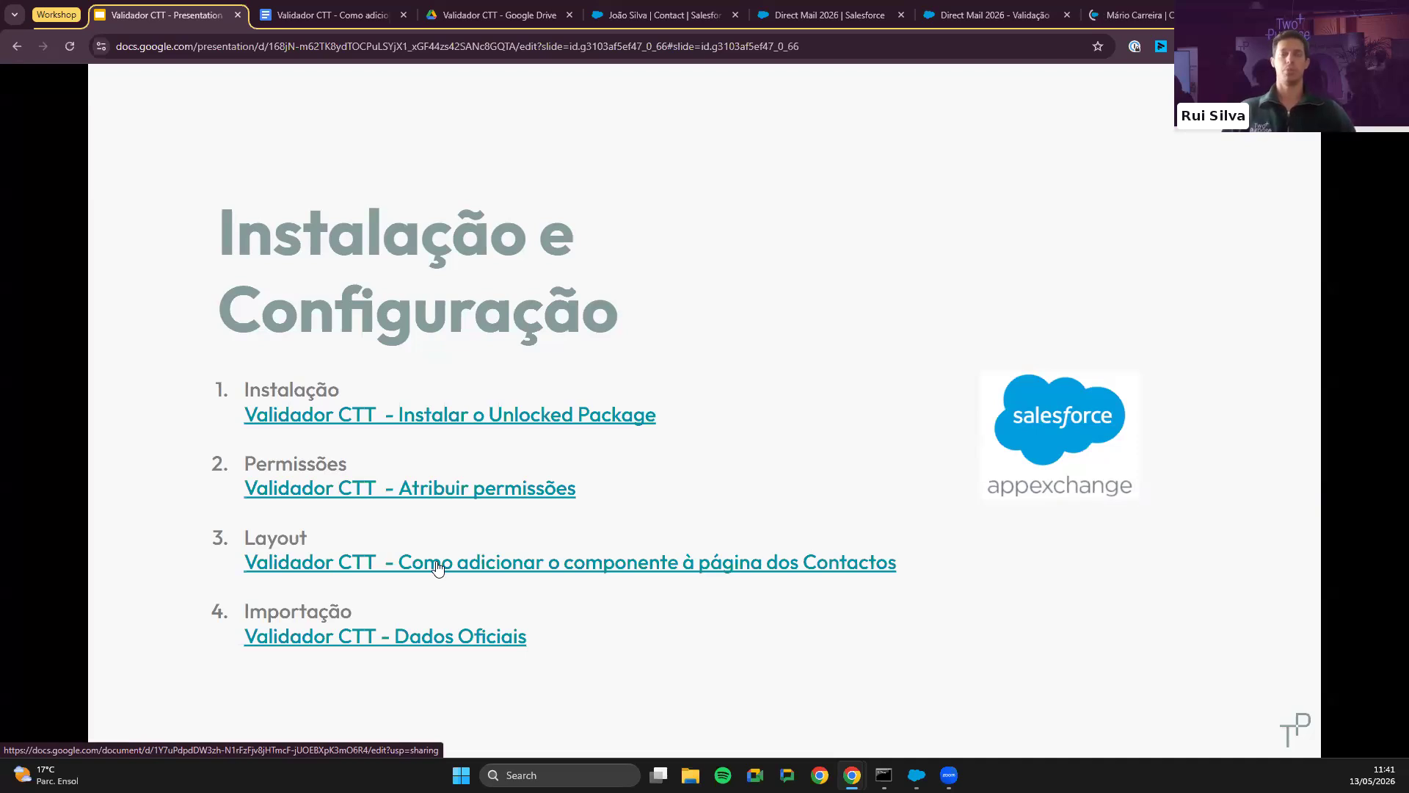
click(448, 637)
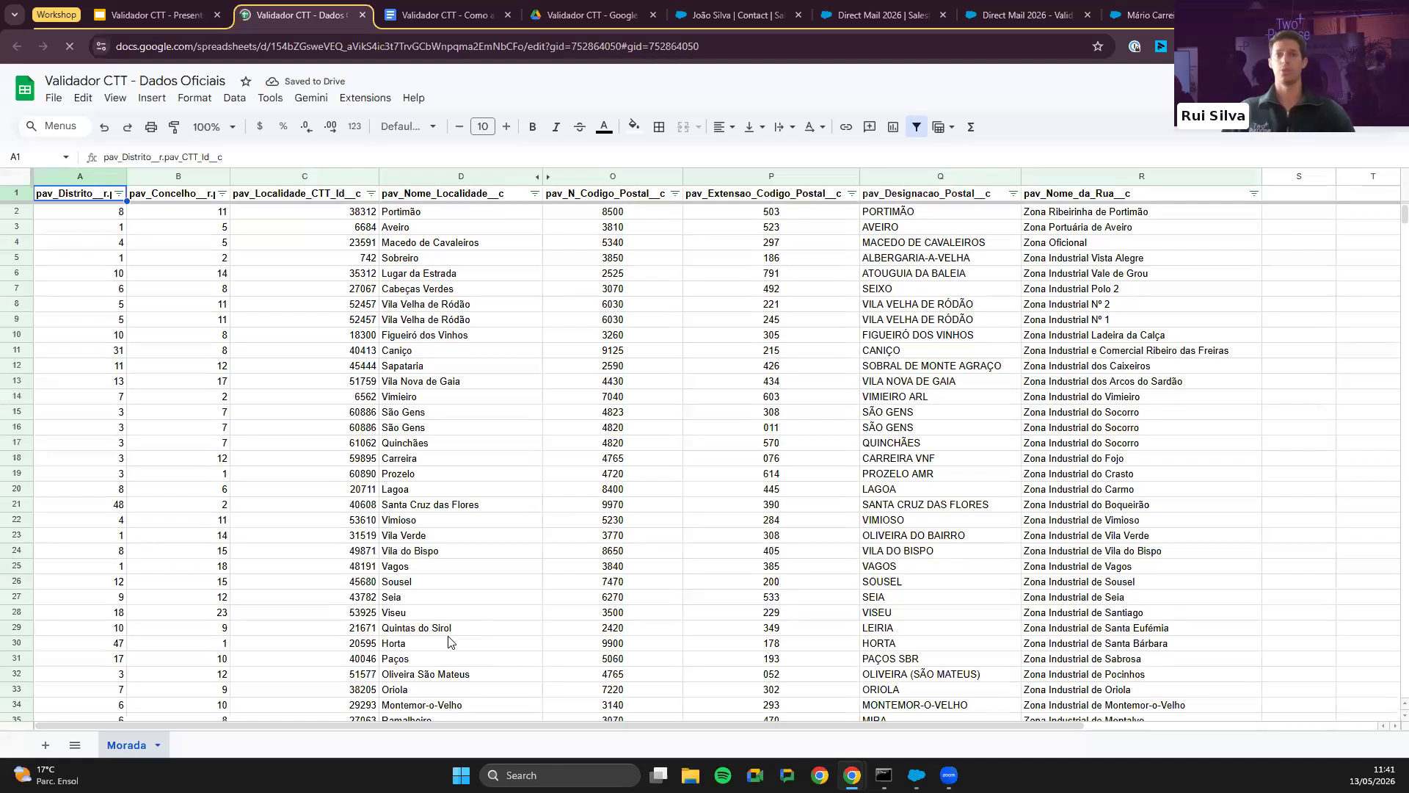
Step: Download the Morada sheet as a Comma Separated Values (.csv) file
click(54, 98)
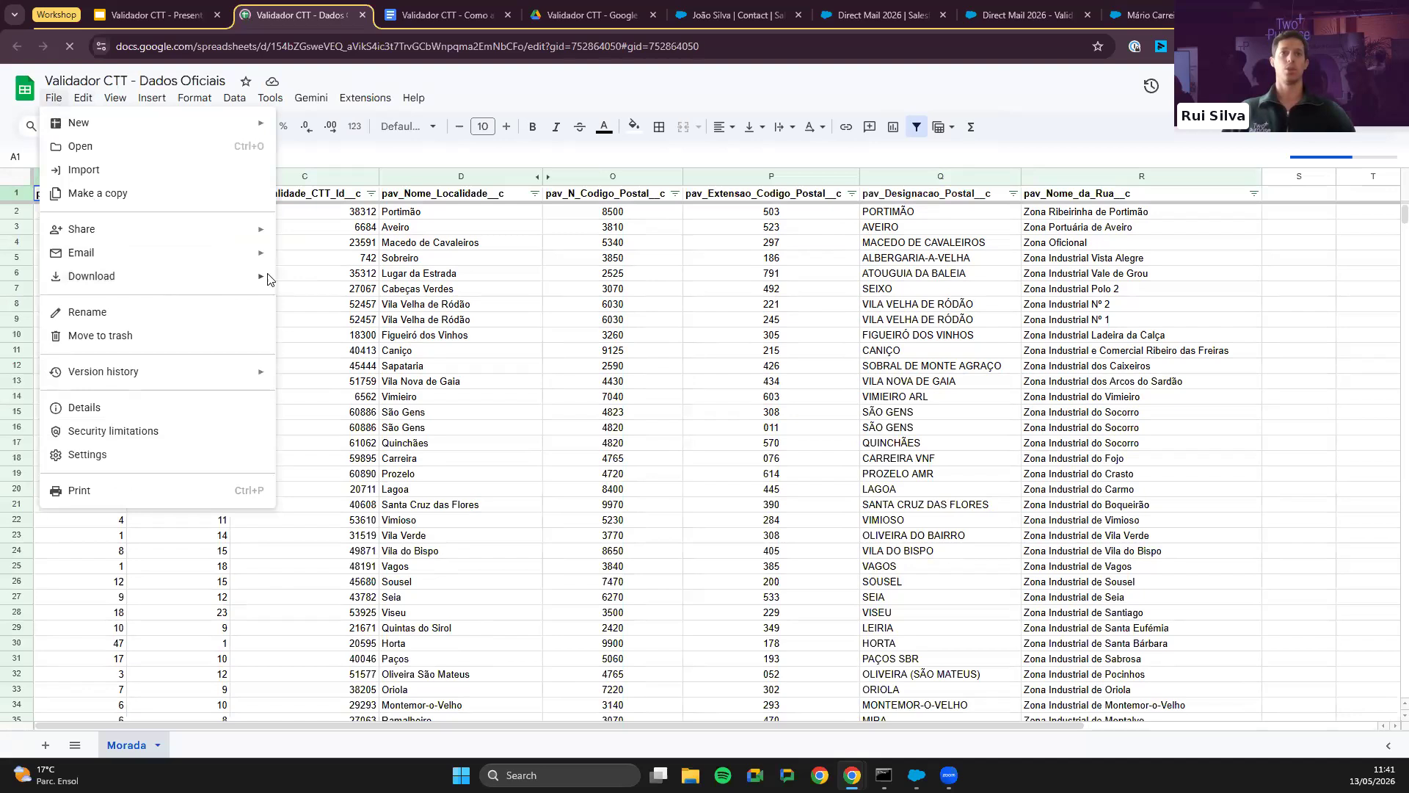
mouse_move(268, 279)
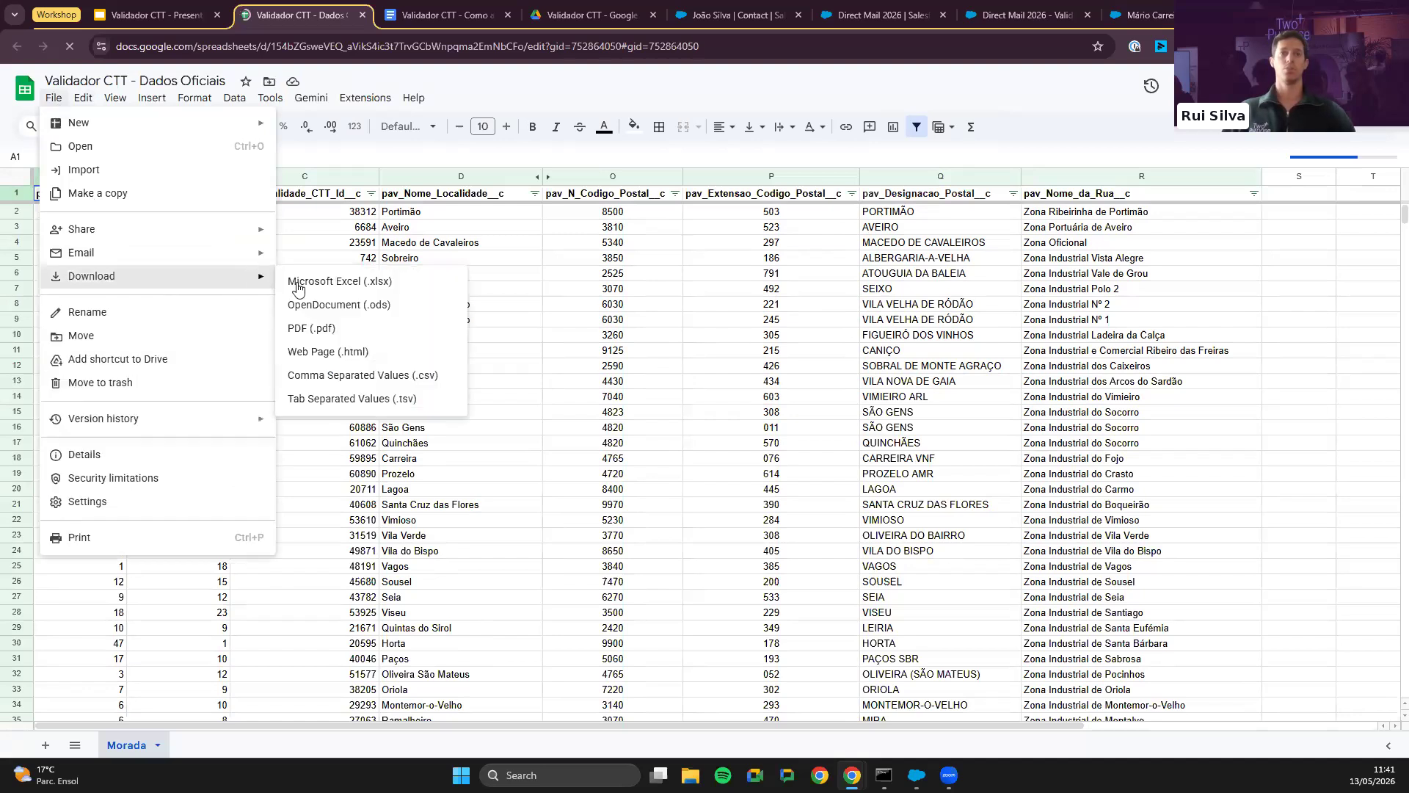
click(348, 375)
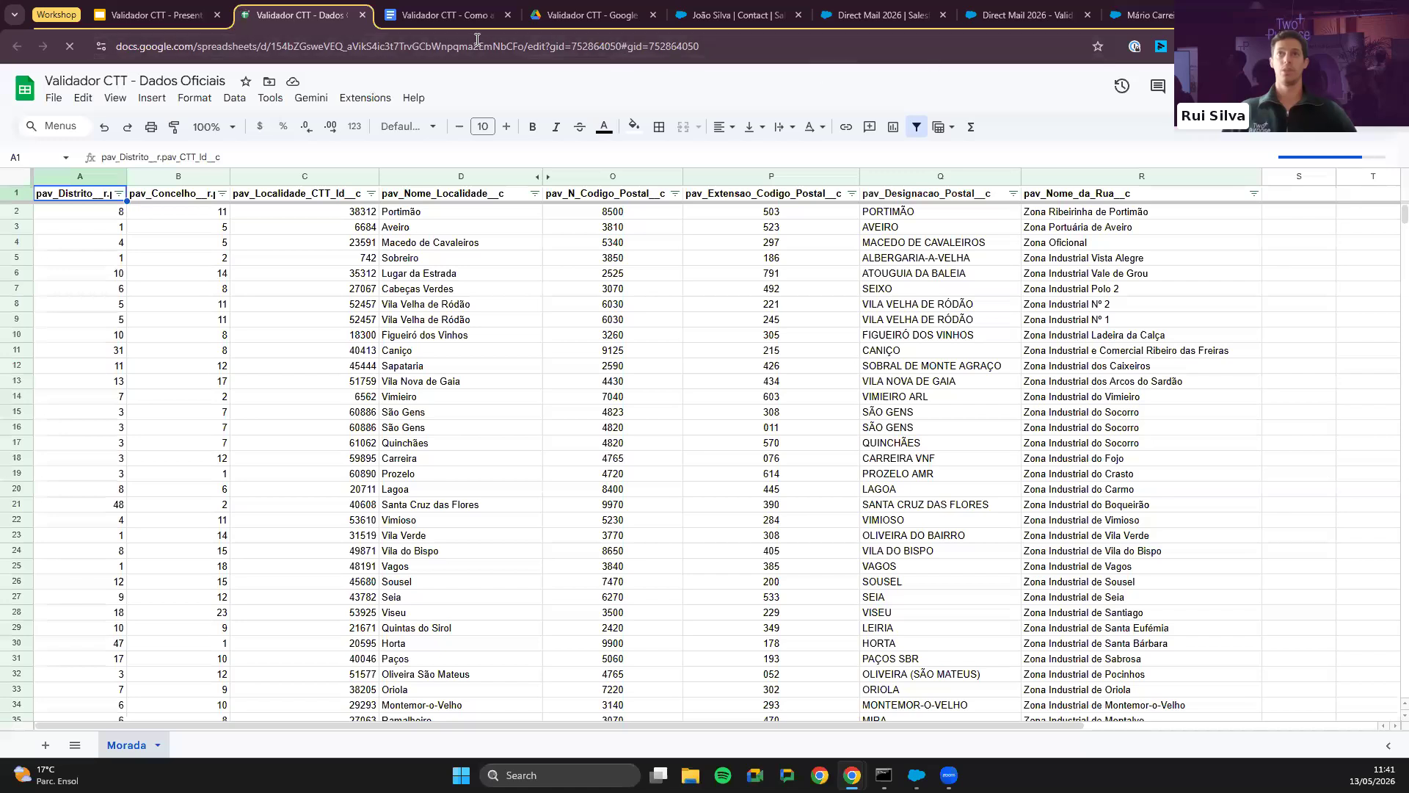
Step: Switch to Salesforce Data Loader and start an Insert operation on the Morada (pav_Morada__c) object
click(1022, 23)
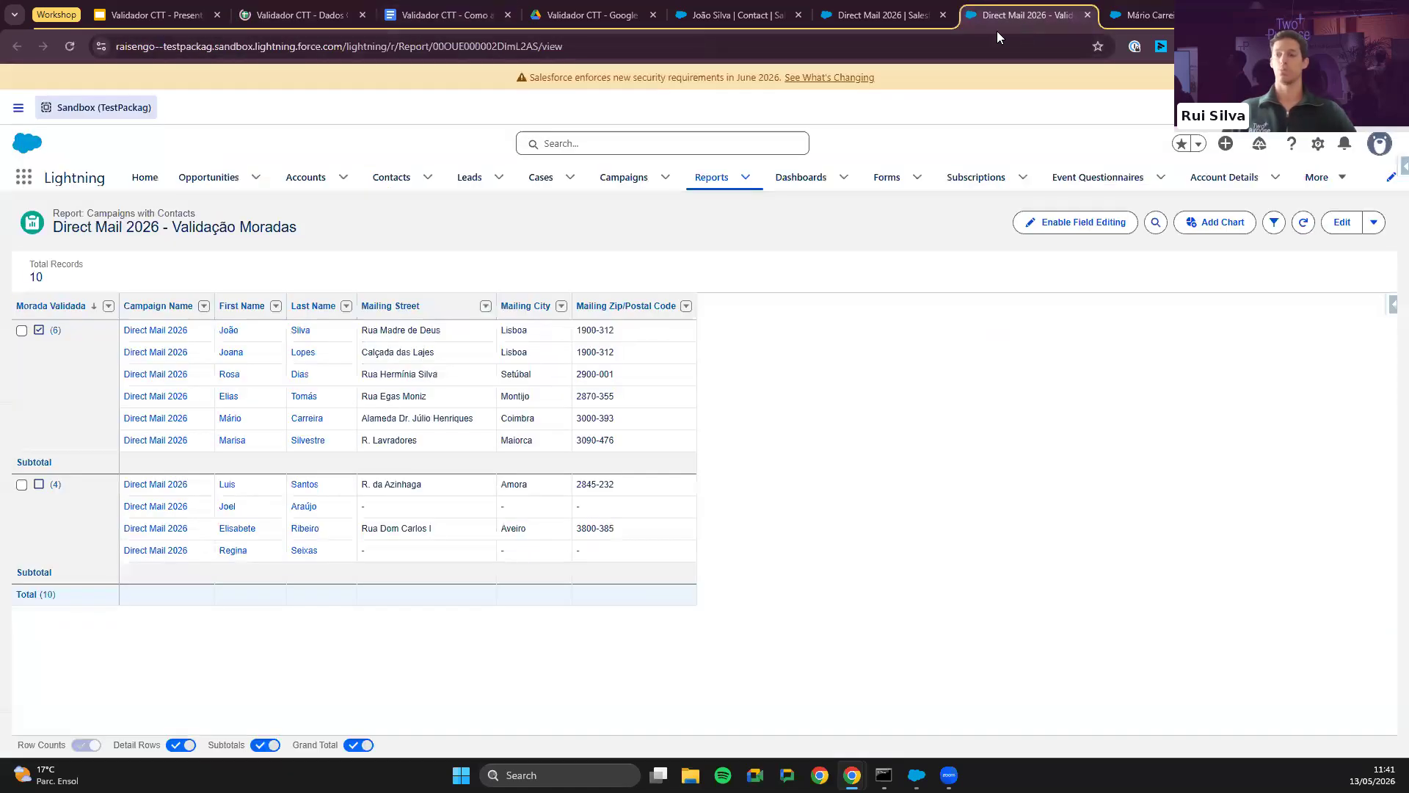
click(895, 18)
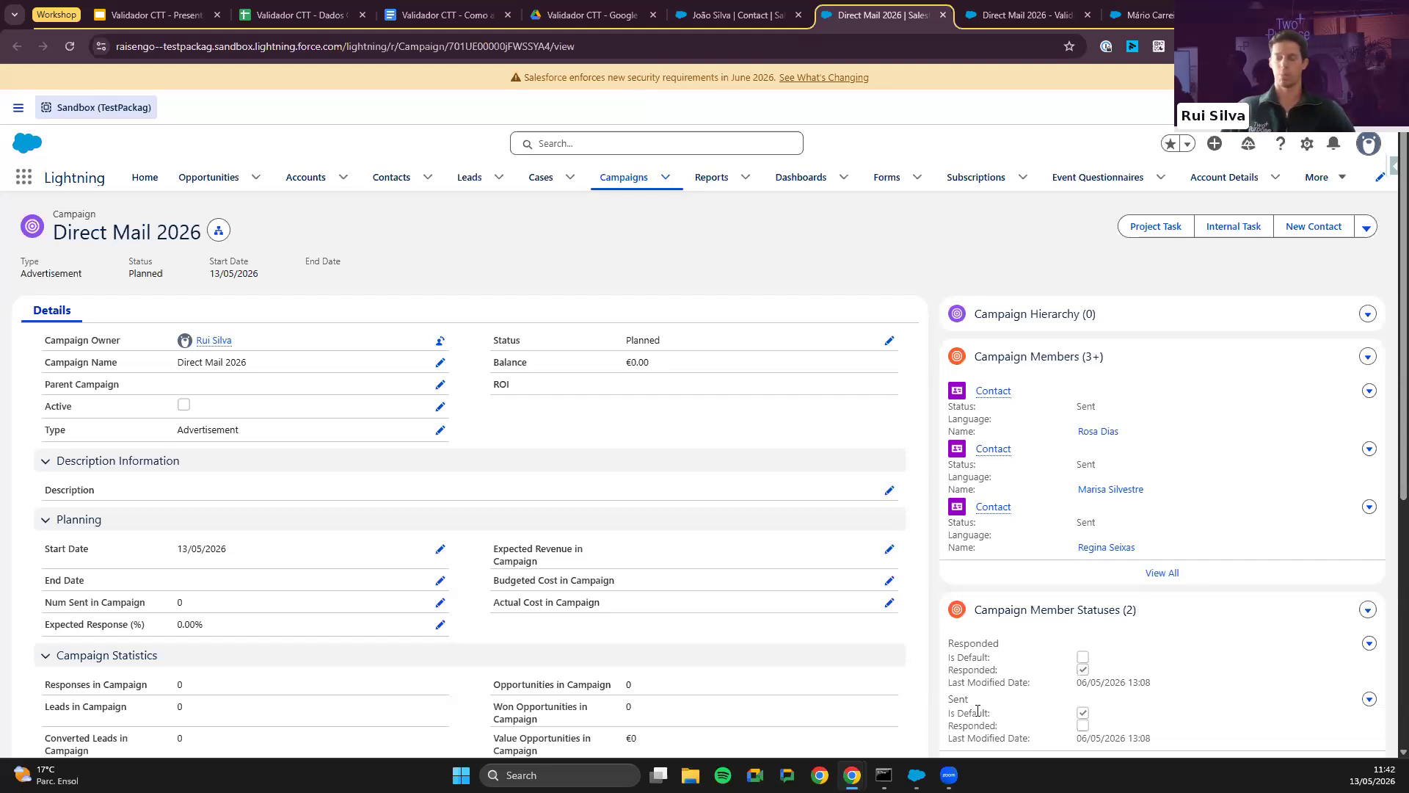
click(916, 775)
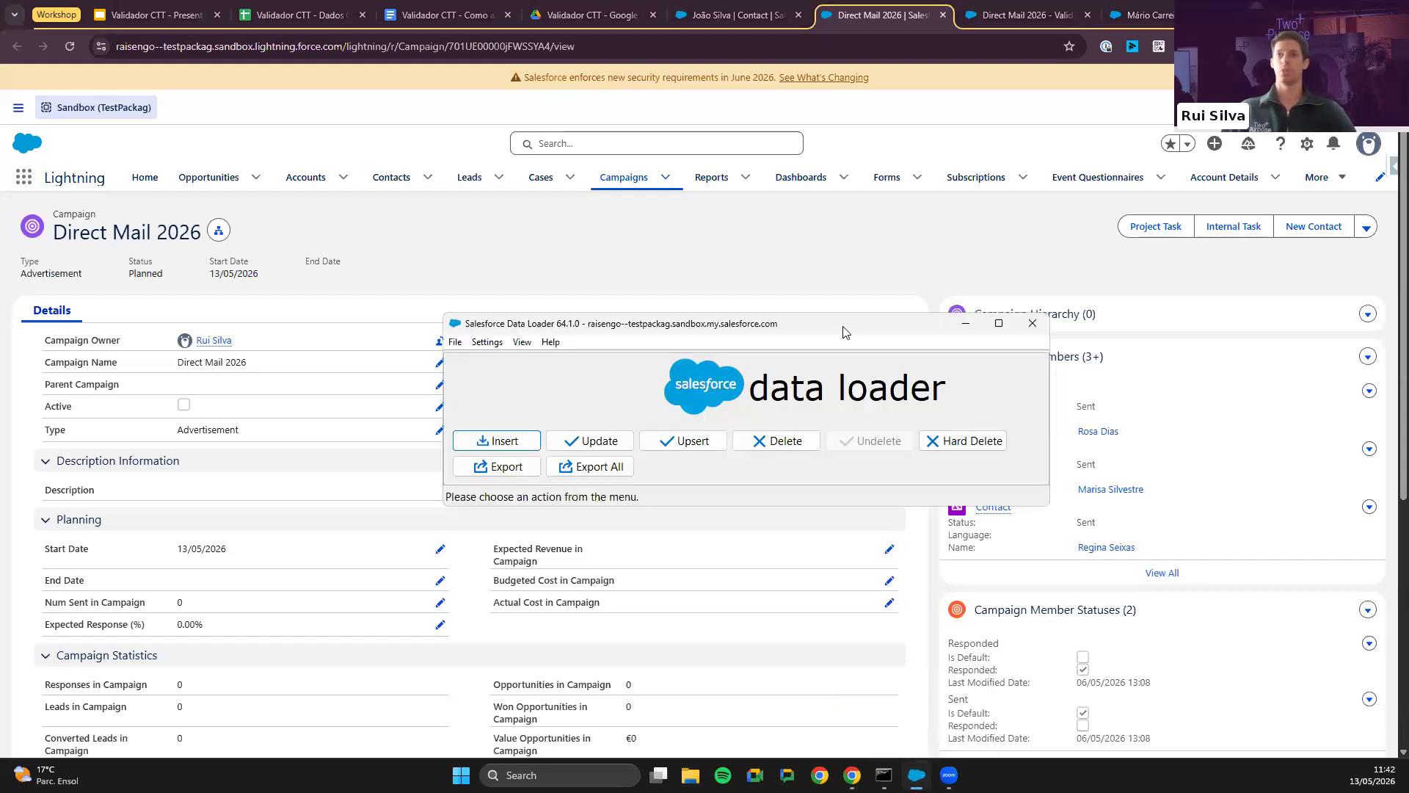
drag(844, 324, 964, 311)
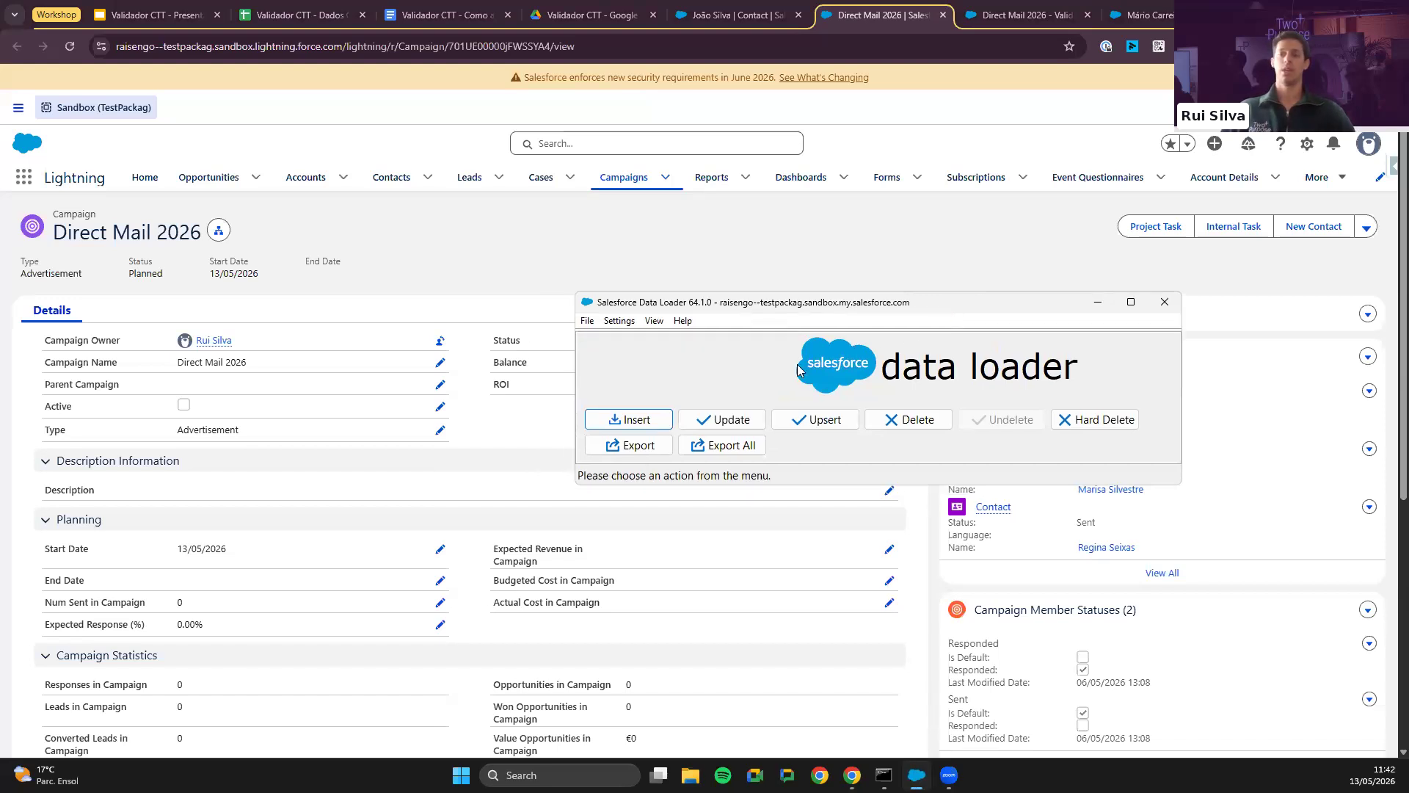
click(647, 420)
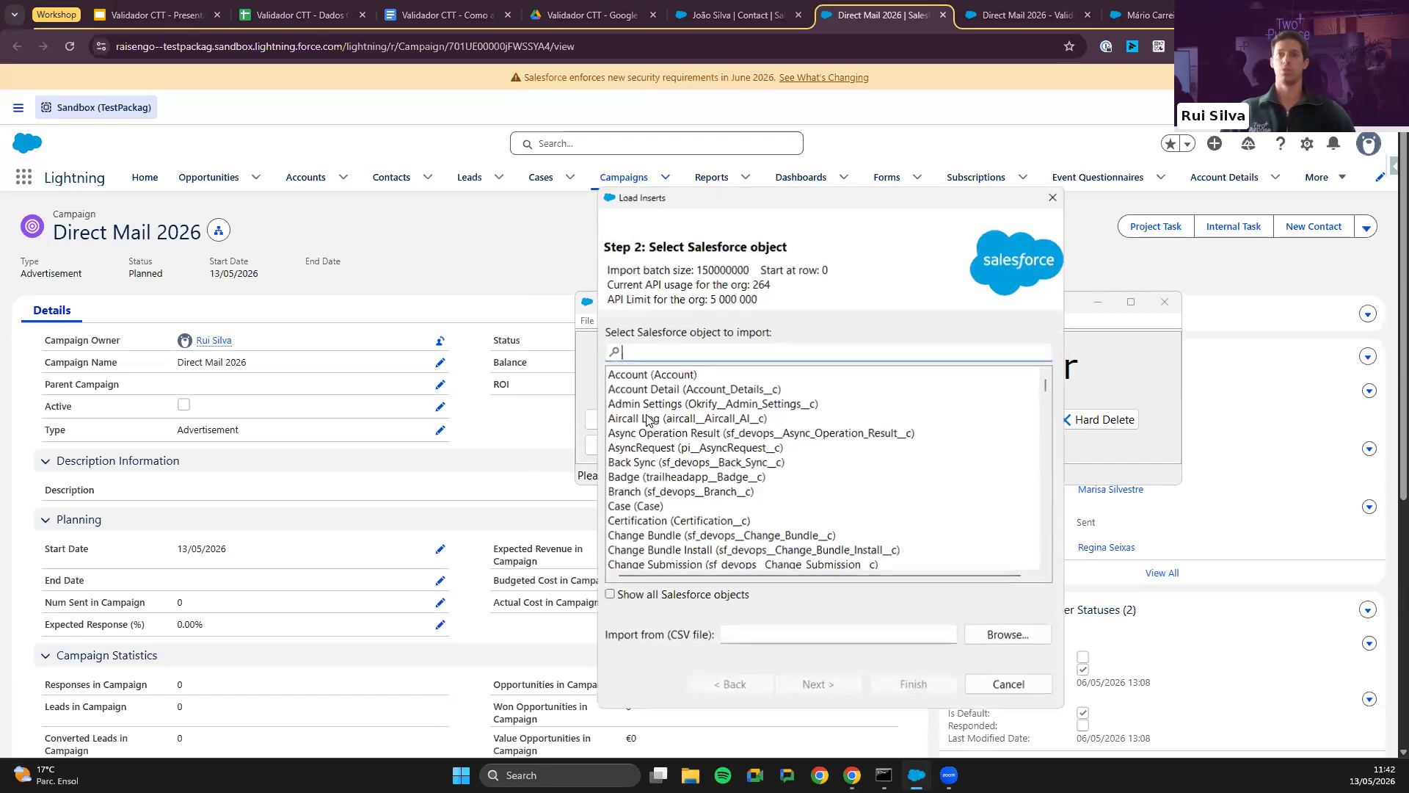
text(Mora)
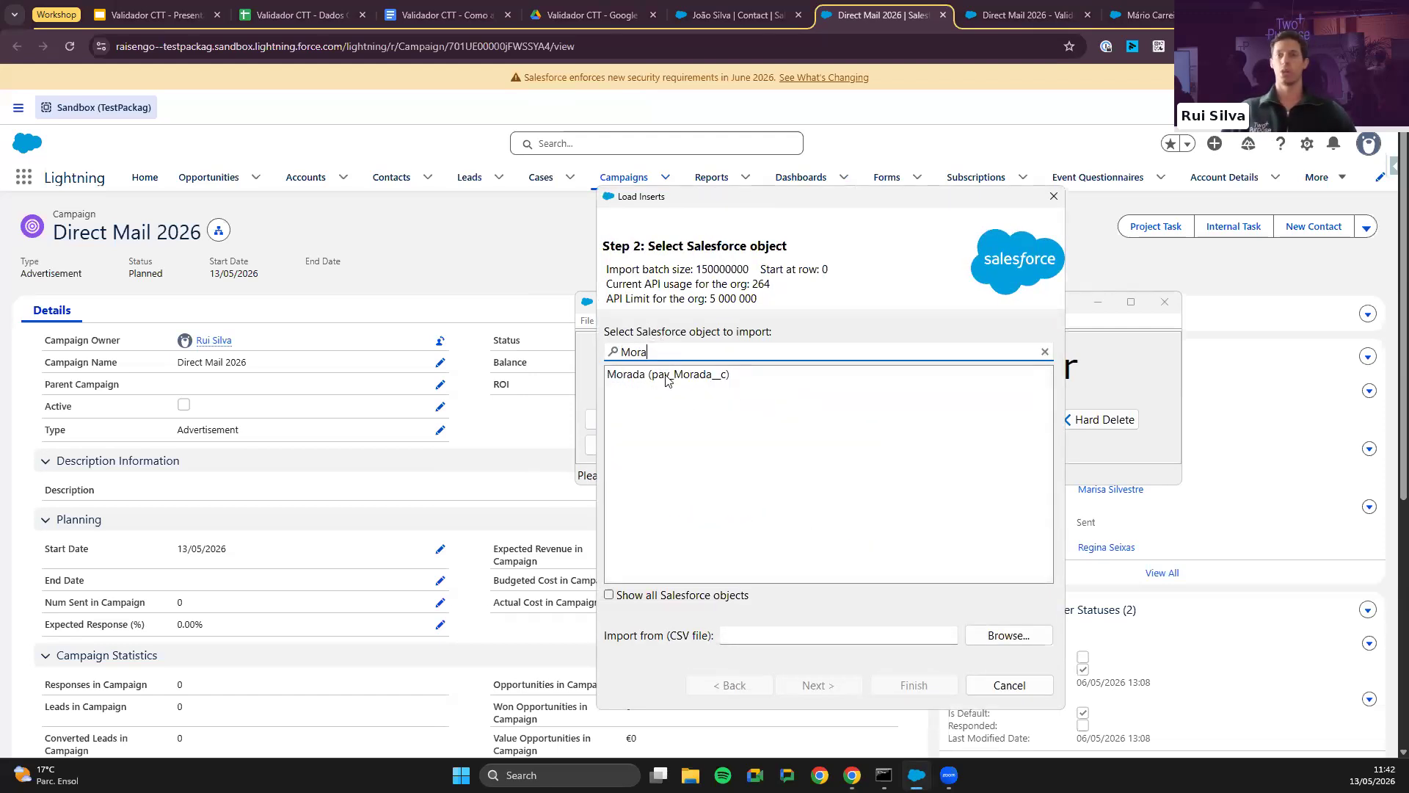
click(666, 375)
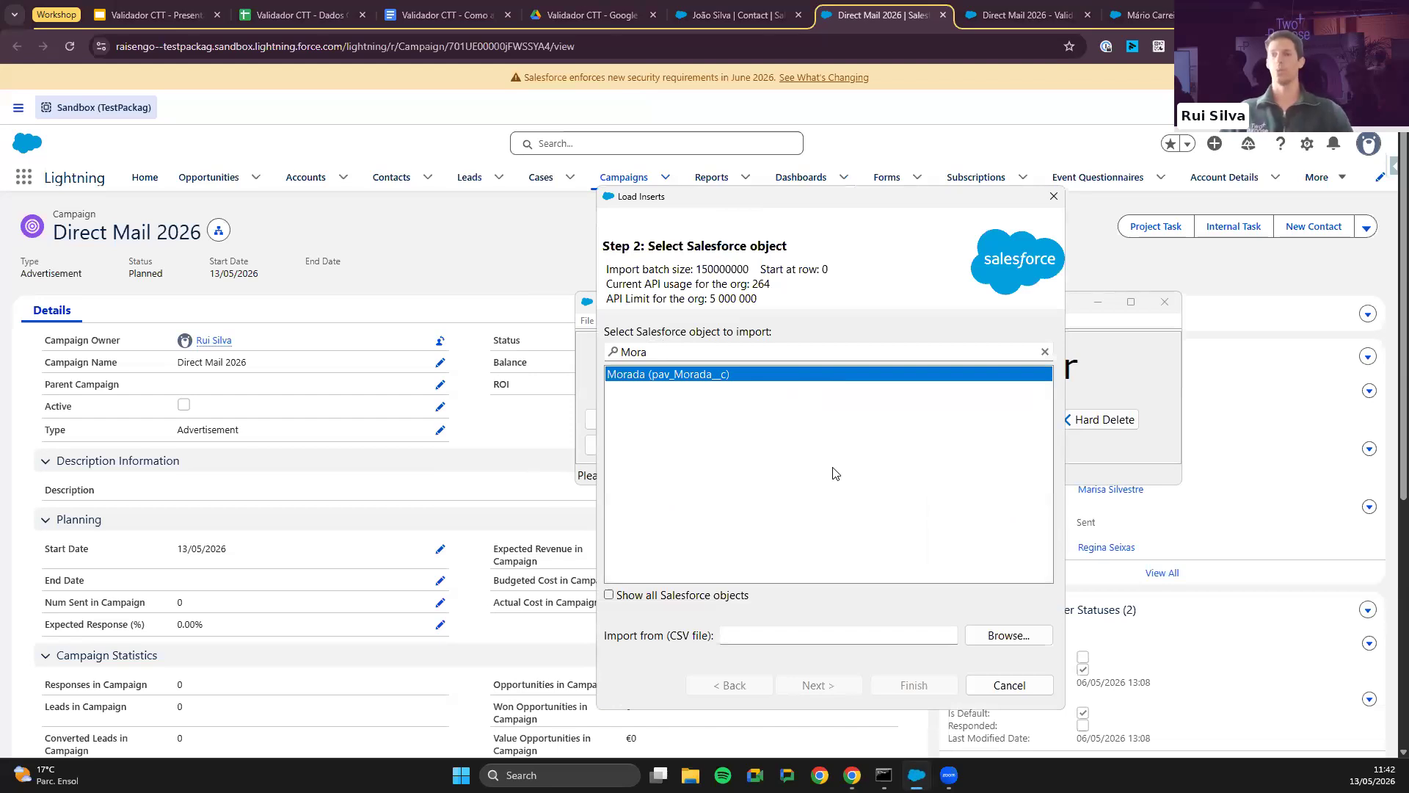
Step: Load the file Validador CTT - Dados Oficiais - Morada (4) from Downloads as the import source and accept the data selection summary
click(998, 635)
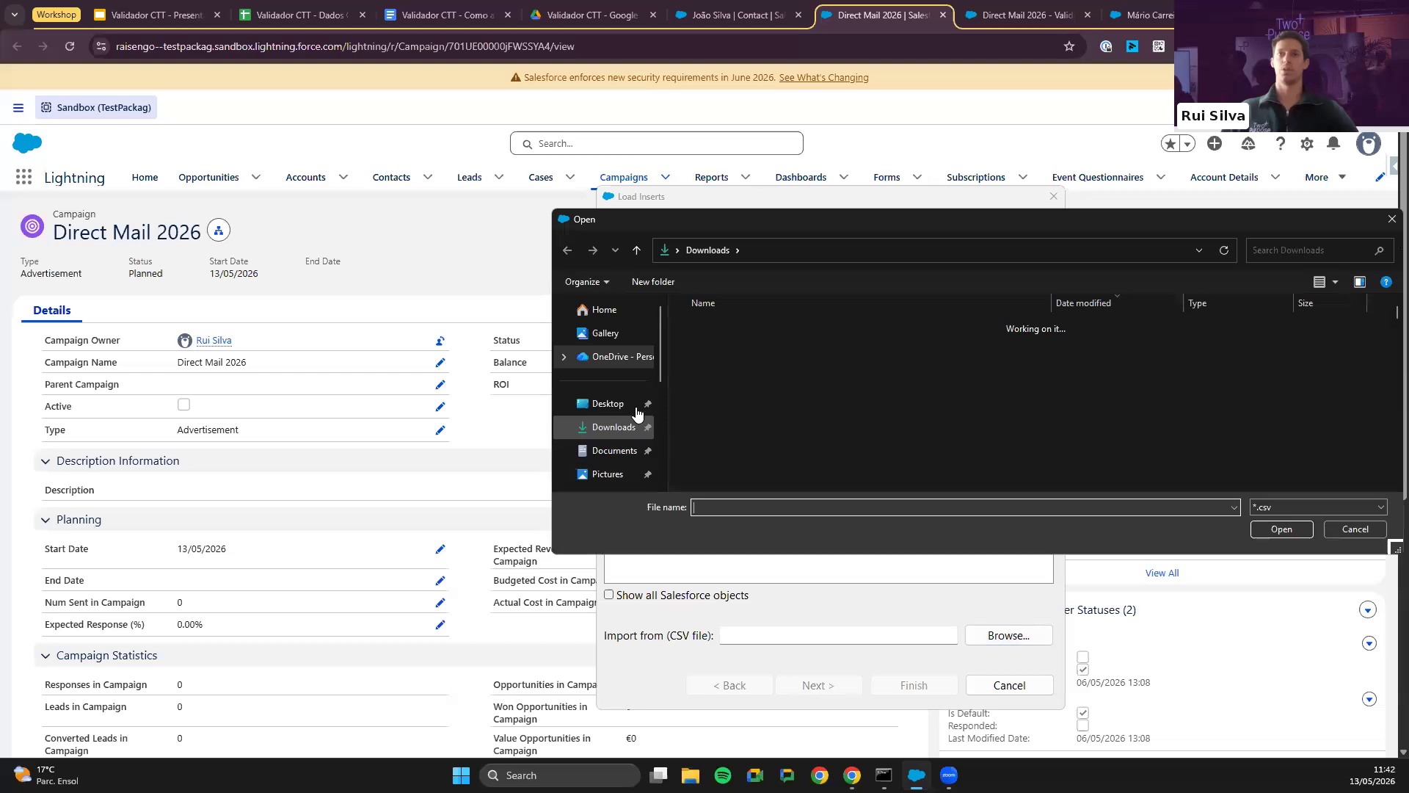
click(800, 349)
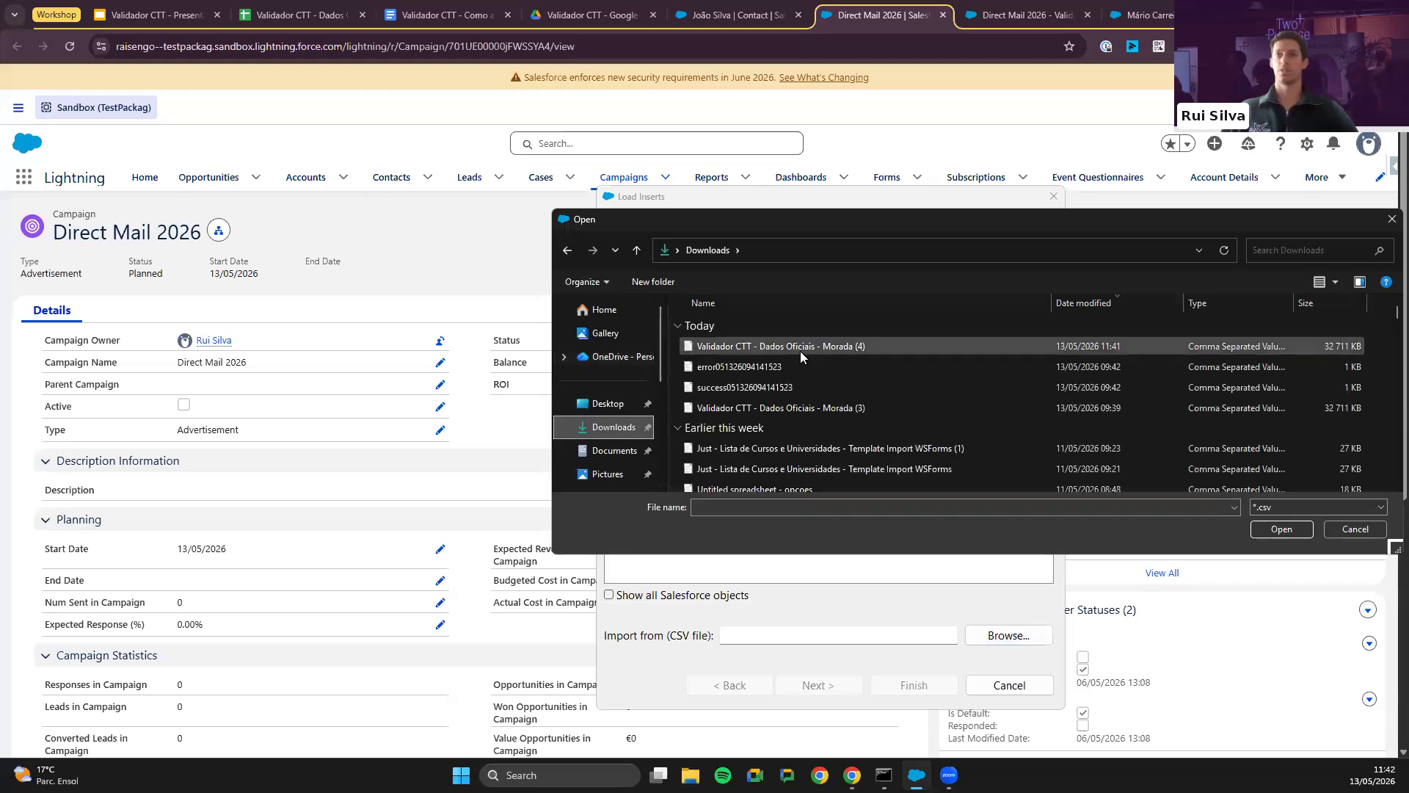
click(1282, 529)
click(840, 686)
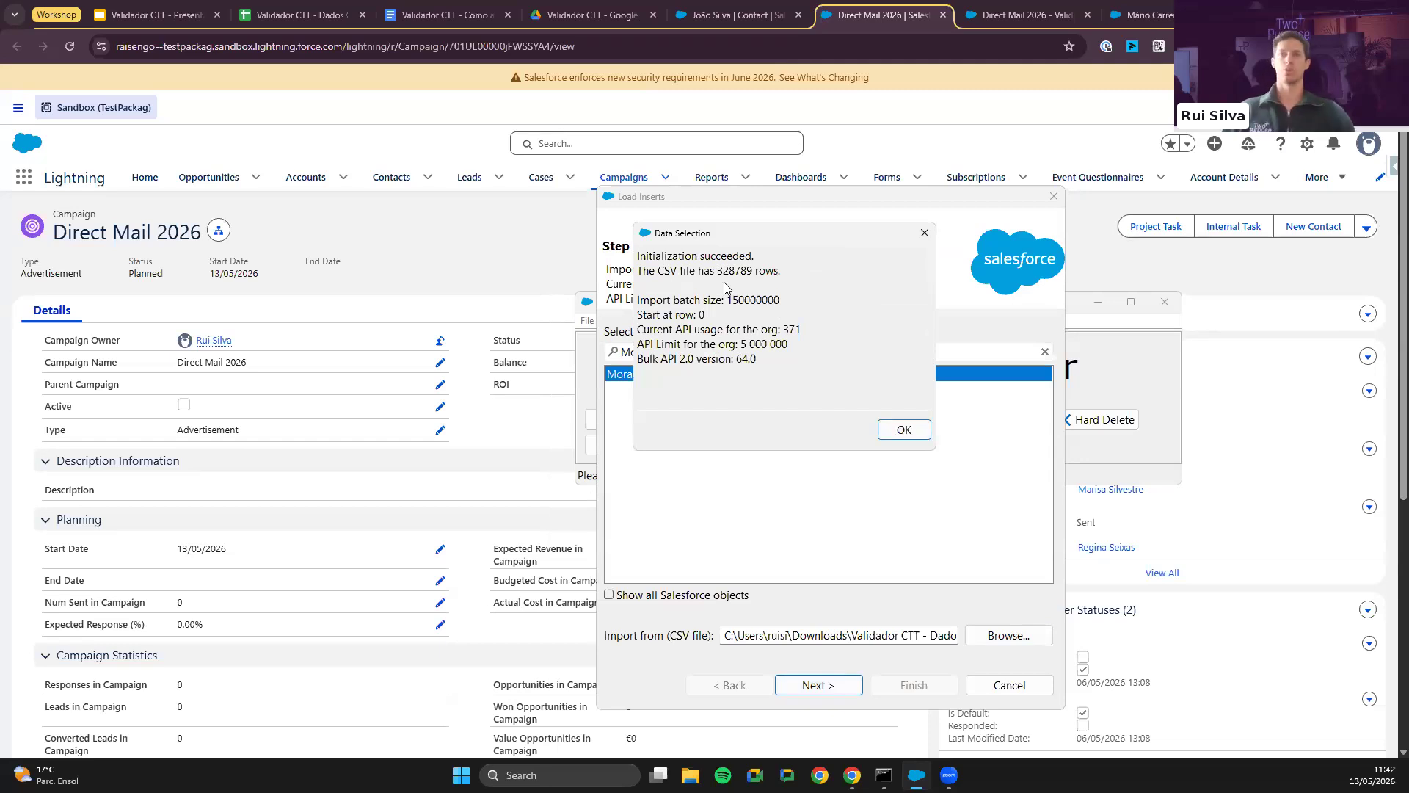
click(886, 436)
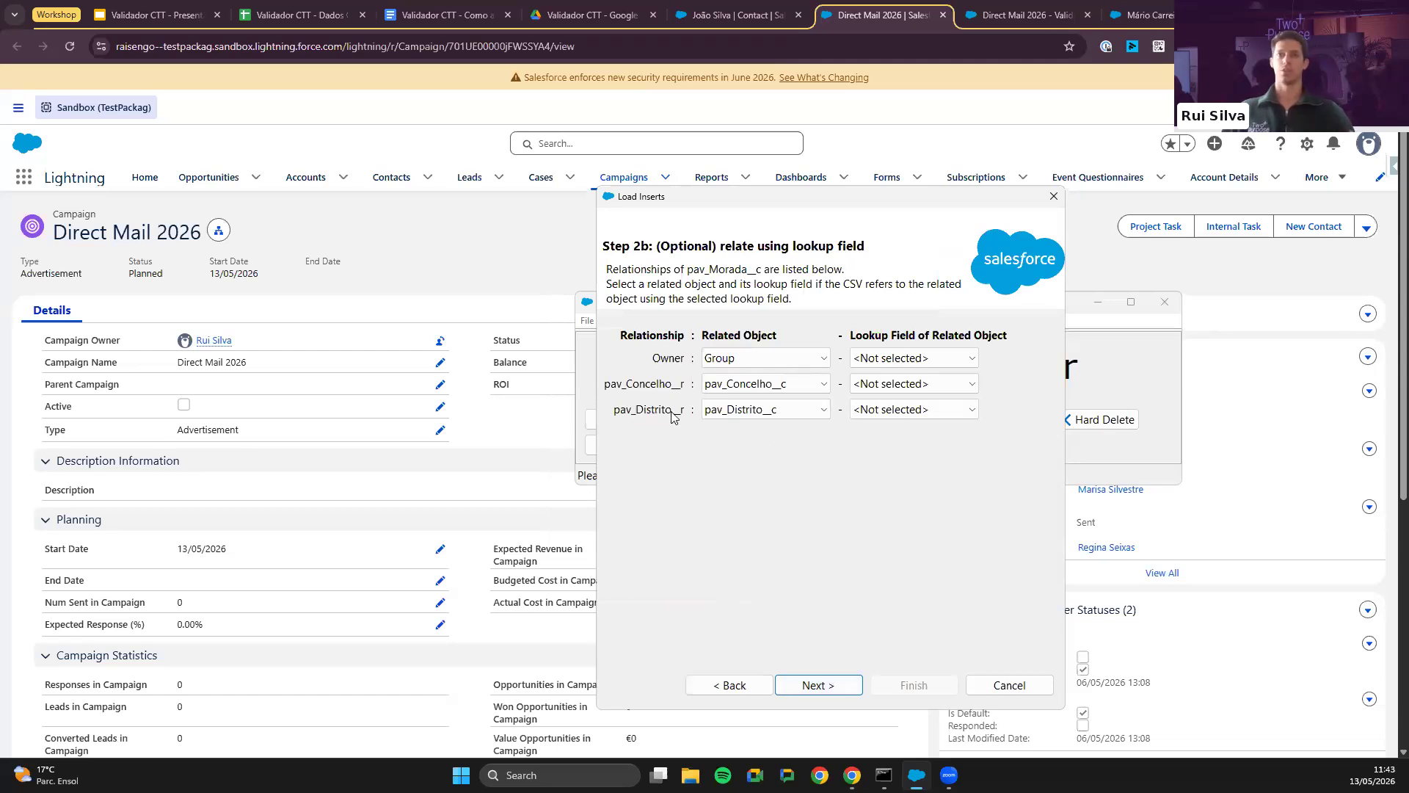
Step: Leave the optional lookup relationships unselected and review how the CSV columns map to the Morada object's fields
click(840, 690)
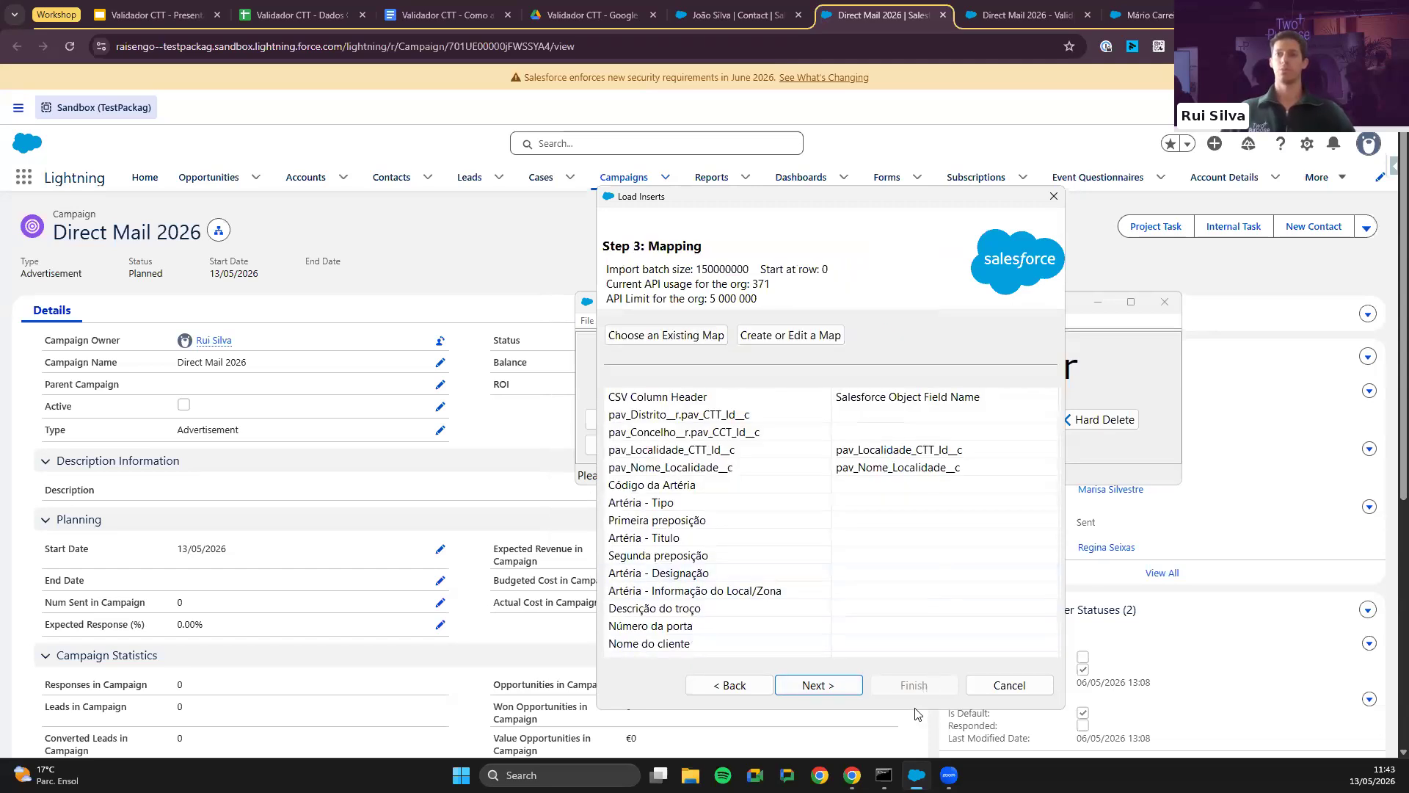
drag(913, 709, 911, 688)
scroll(889, 547, down, 3)
scroll(890, 548, up, 3)
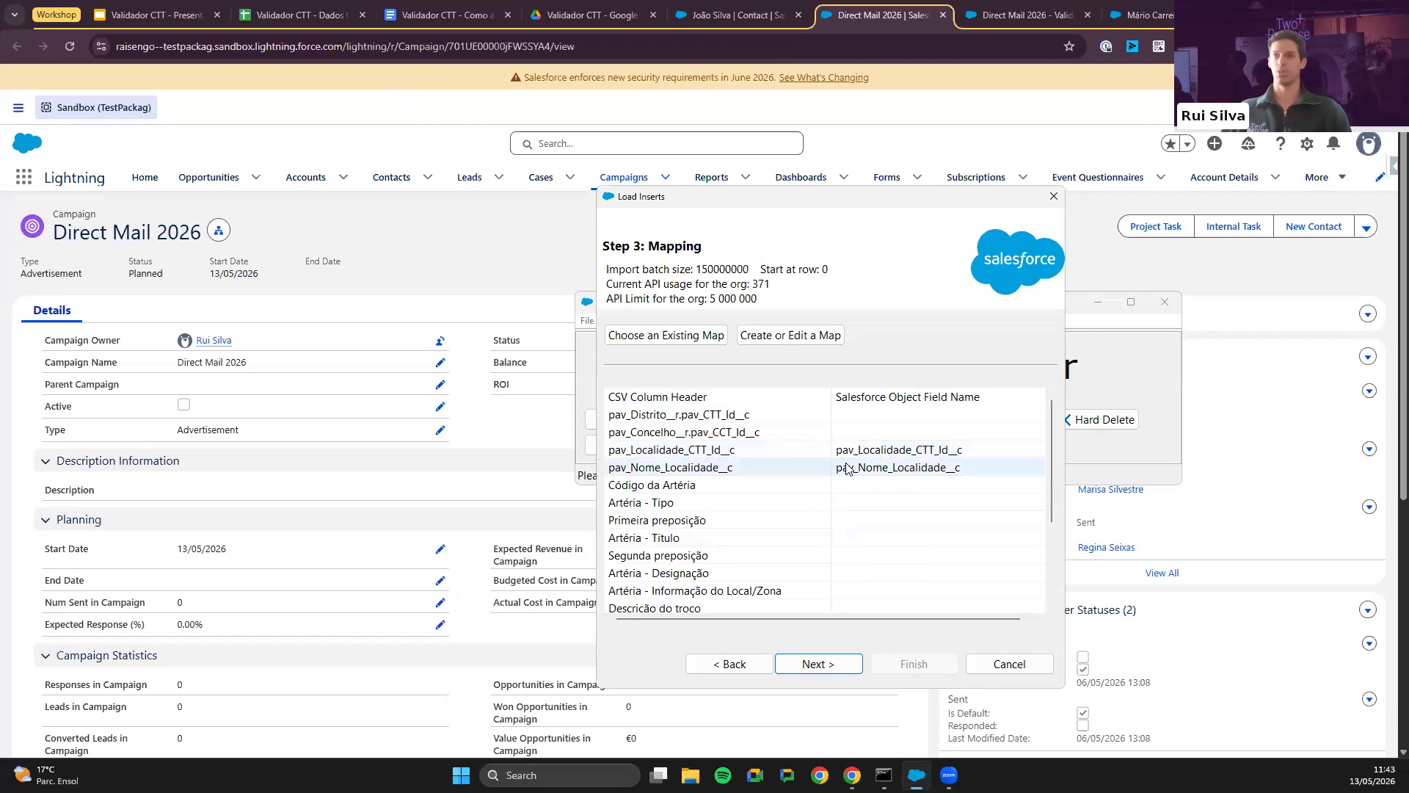
scroll(849, 485, down, 3)
scroll(848, 484, up, 3)
scroll(829, 481, down, 3)
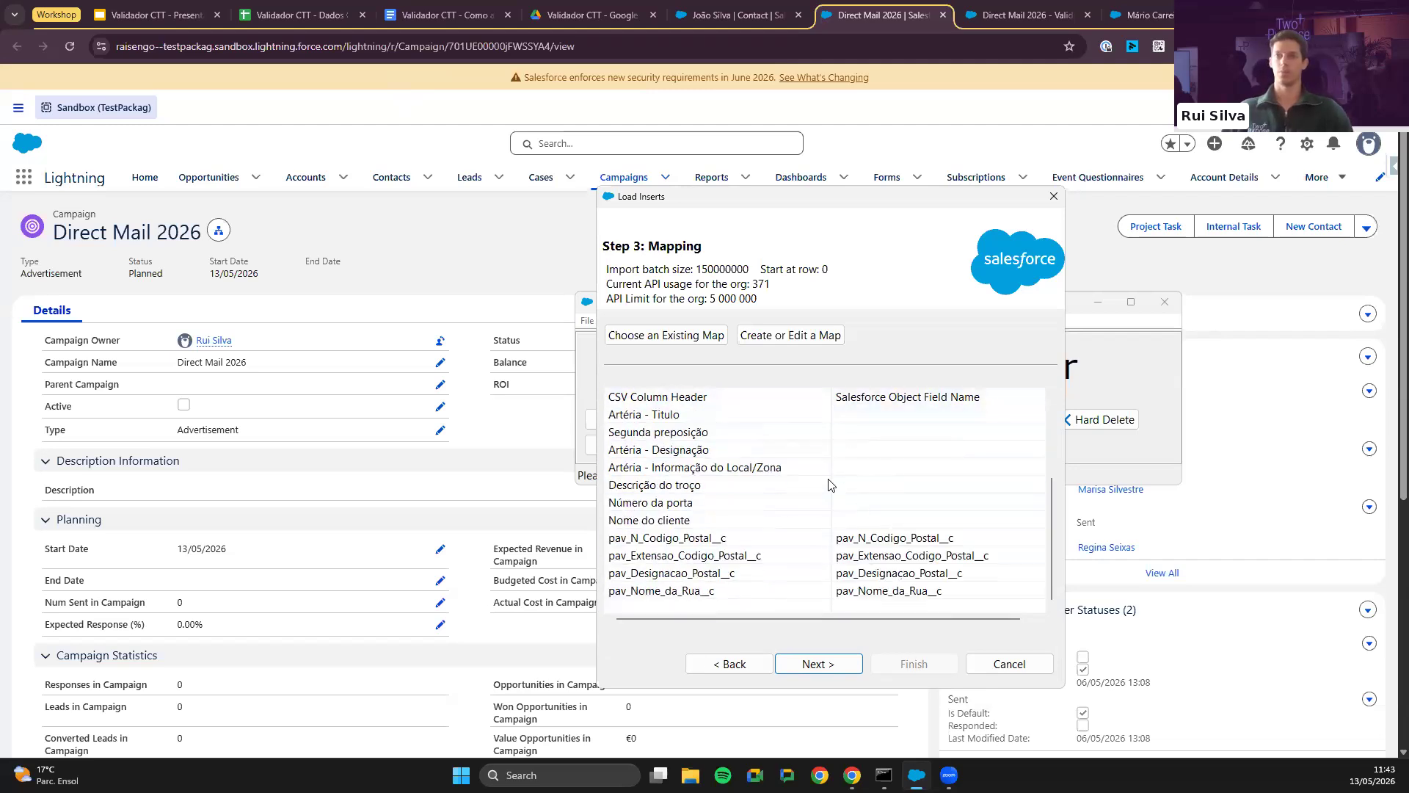
Step: Accept the column mapping, finish the wizard, and confirm the insertion of the new Morada records
click(848, 664)
click(902, 664)
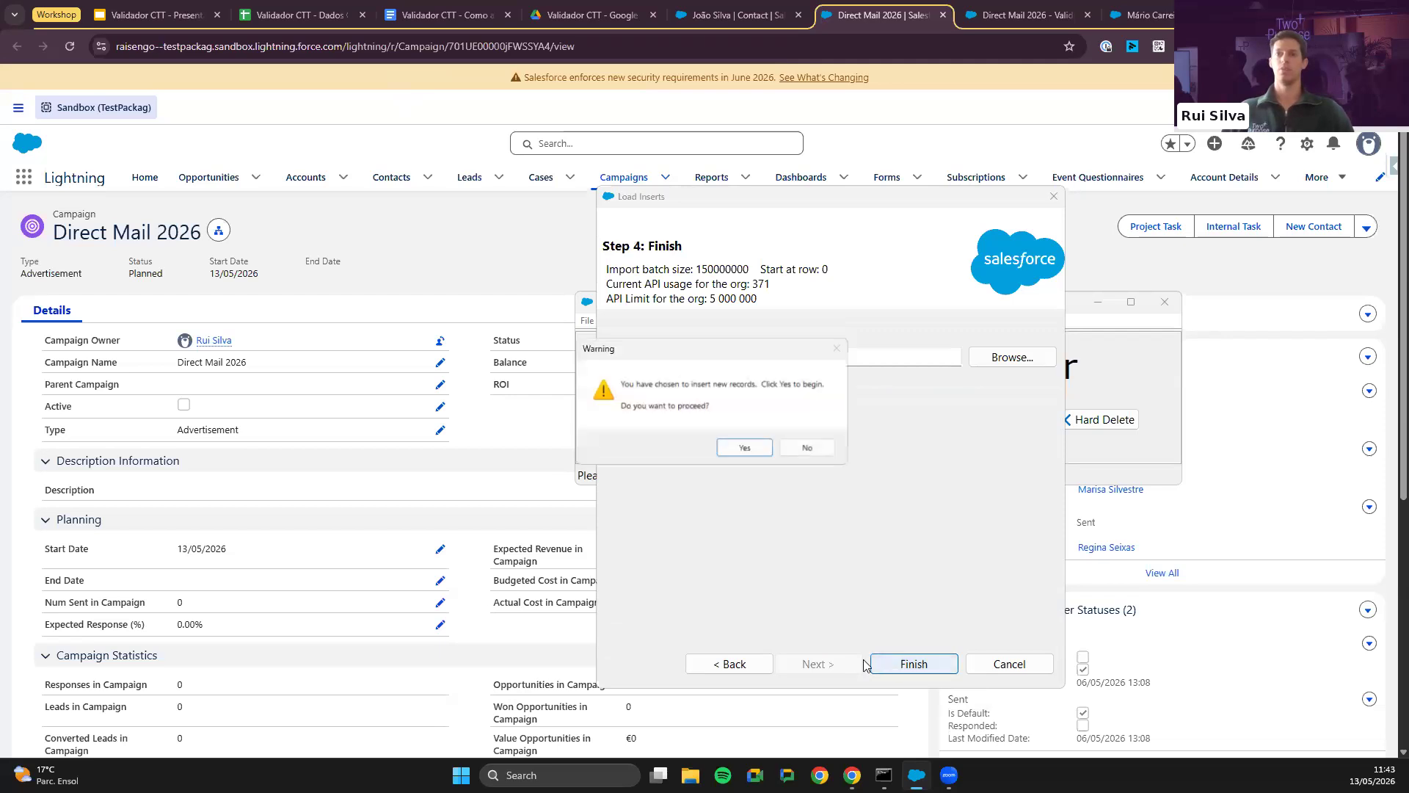
click(745, 449)
click(1001, 463)
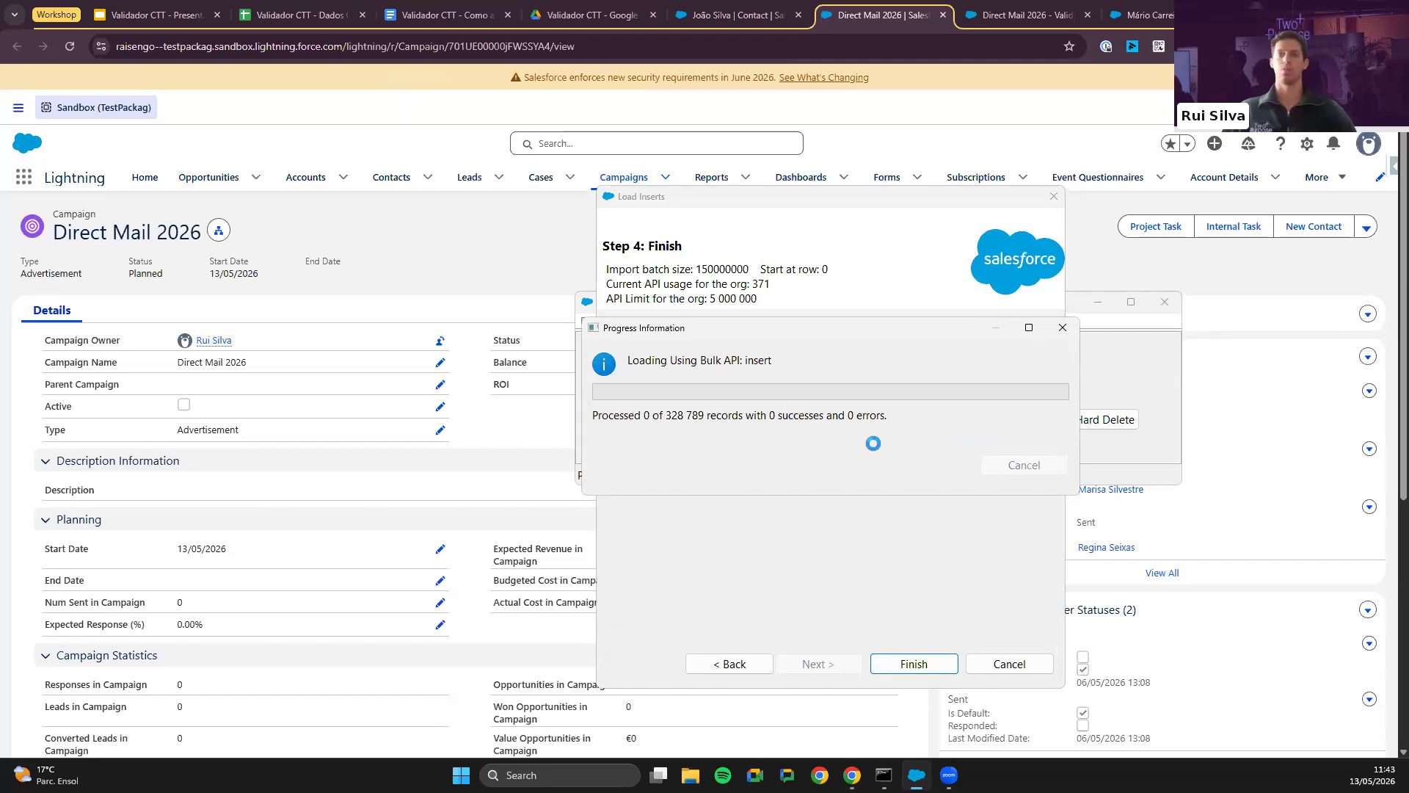
Step: Switch to the Instalação e Configuração slide, and bring the Data Loader progress window back to the front
click(164, 24)
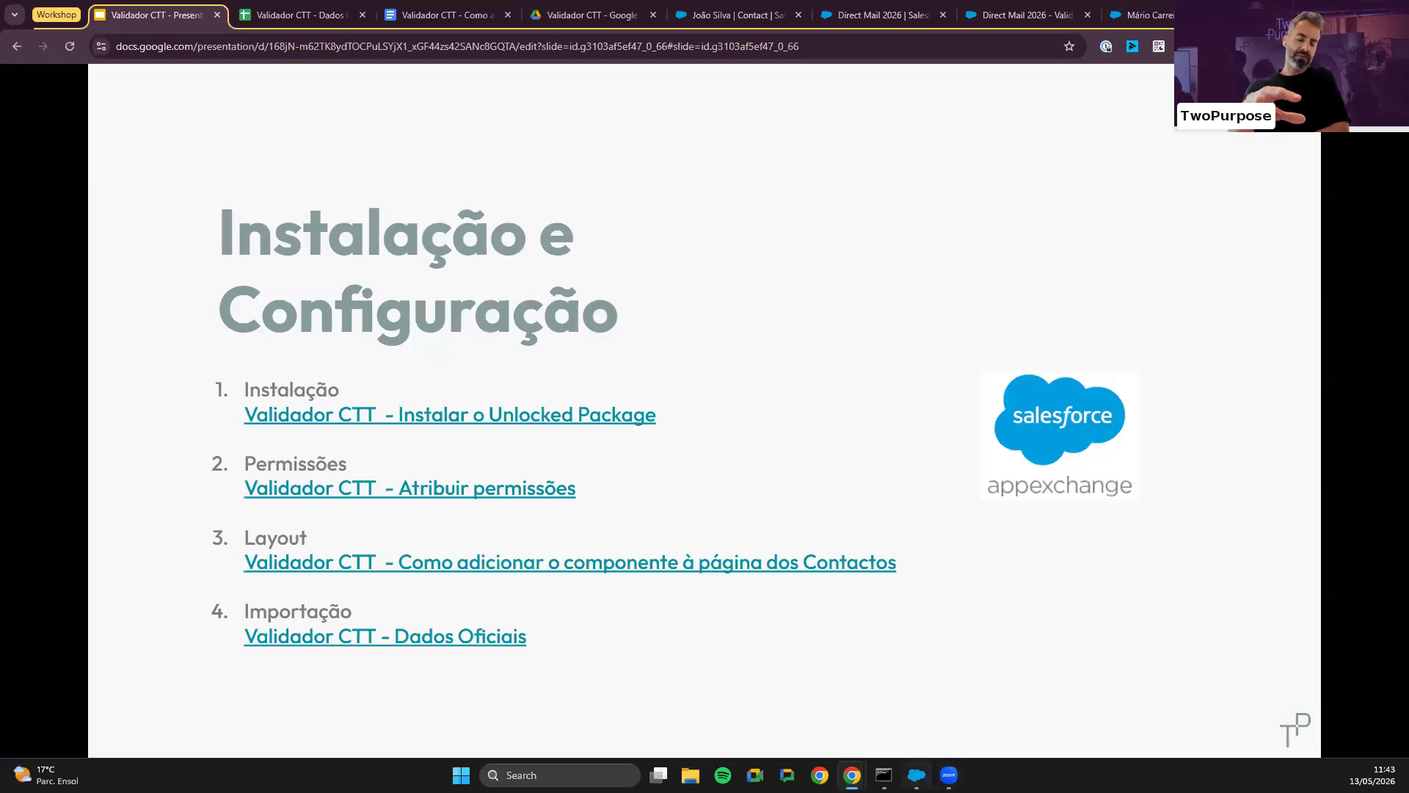
click(917, 775)
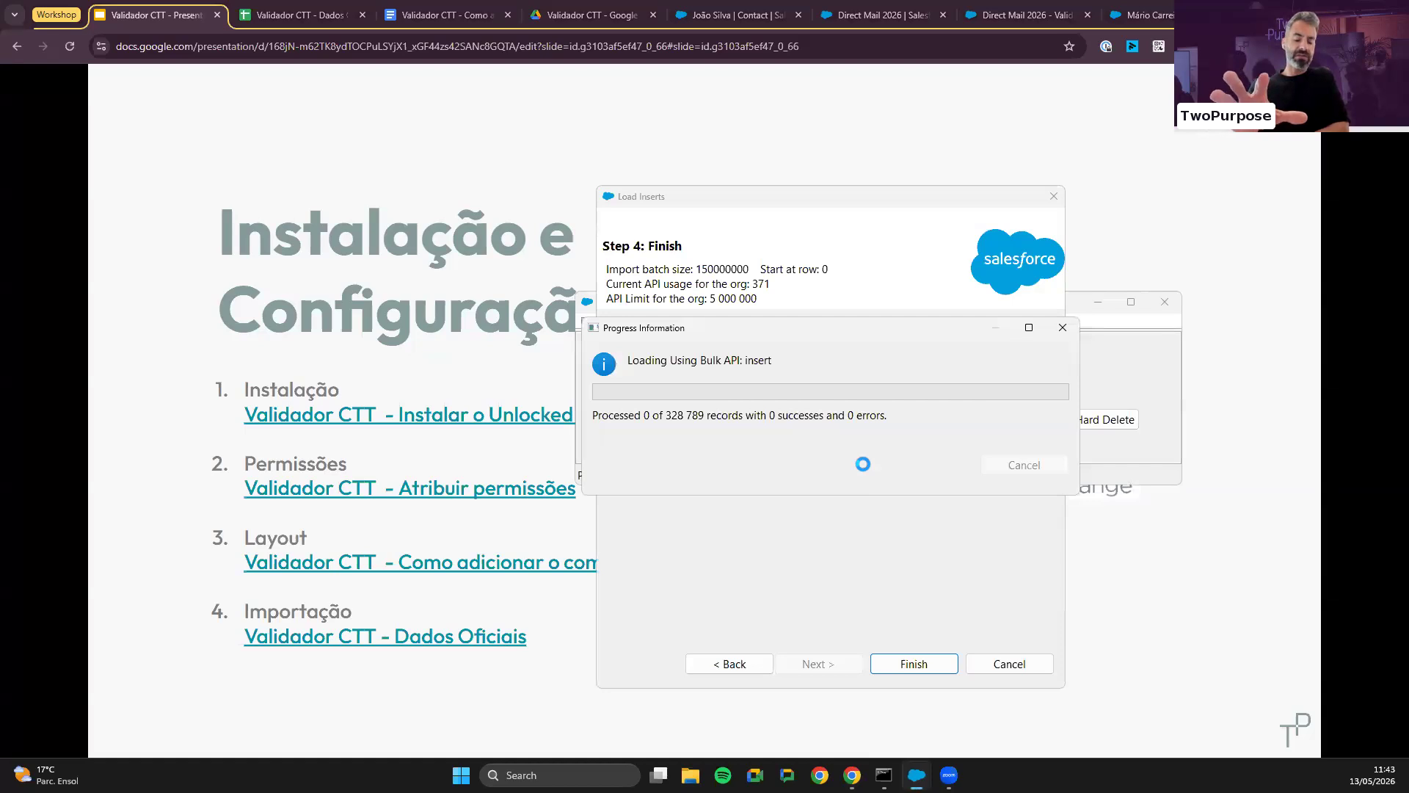